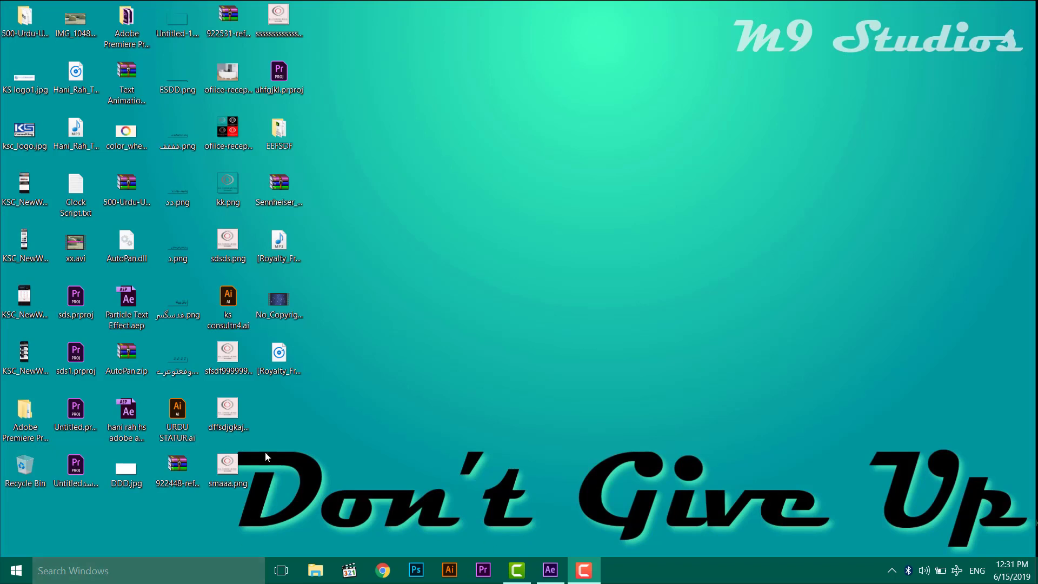
- Switch to After Effects and create a new 1080 x 729 px composition with a duration of 0;00;30;20
click(551, 574)
click(294, 199)
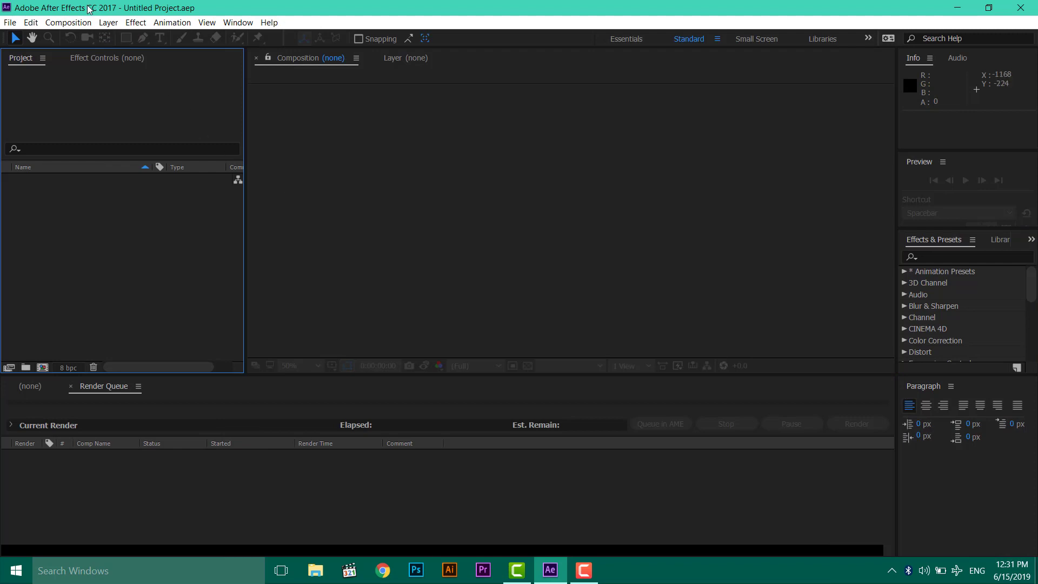
click(69, 22)
click(81, 38)
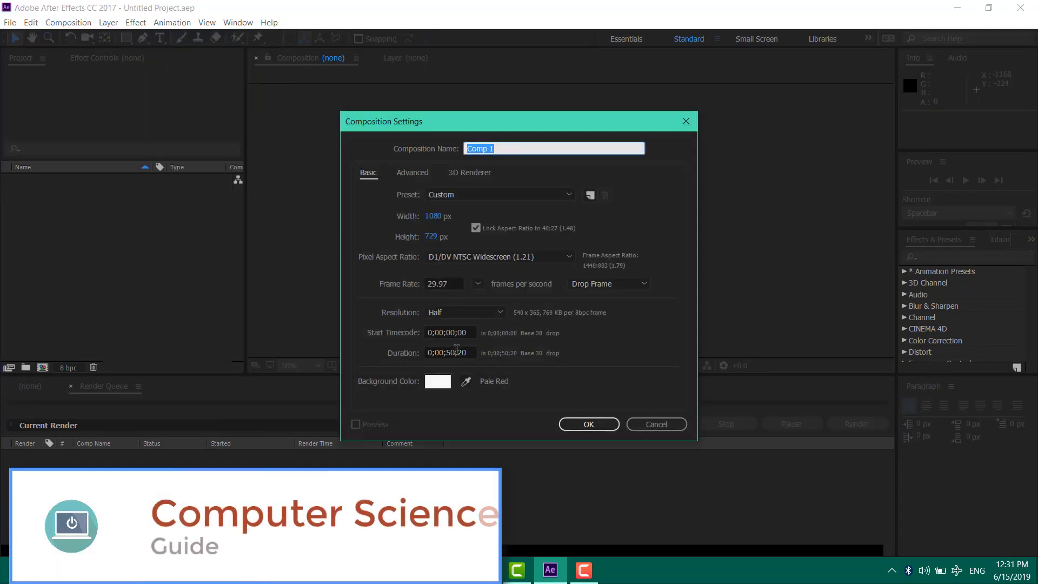
double_click(455, 352)
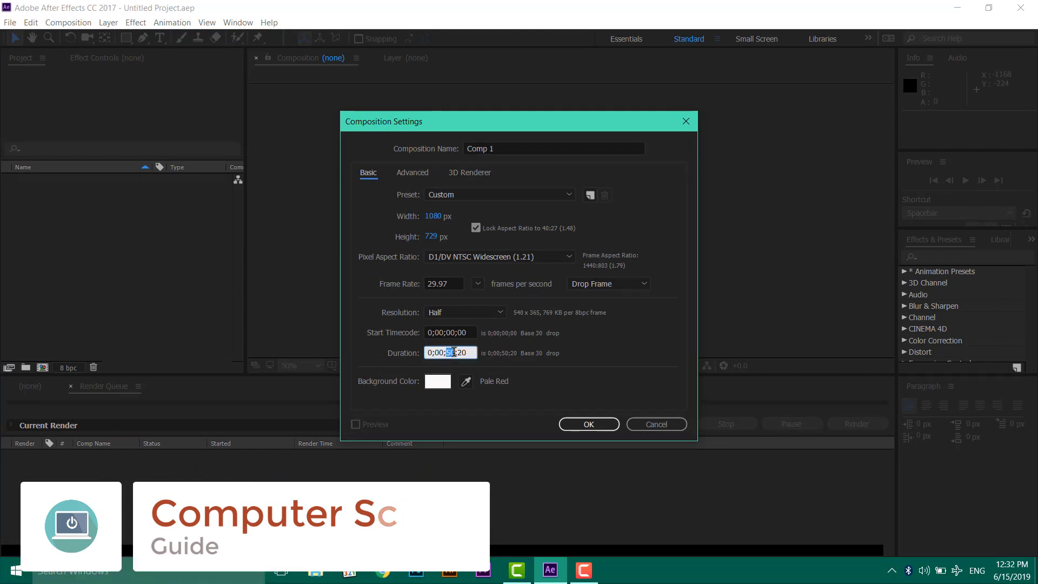
text(30)
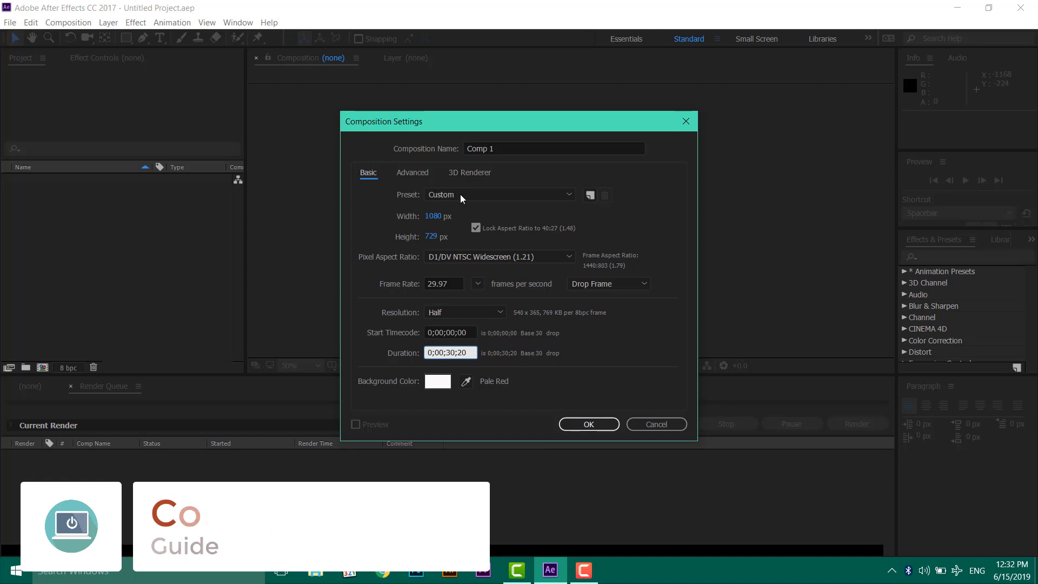
click(599, 420)
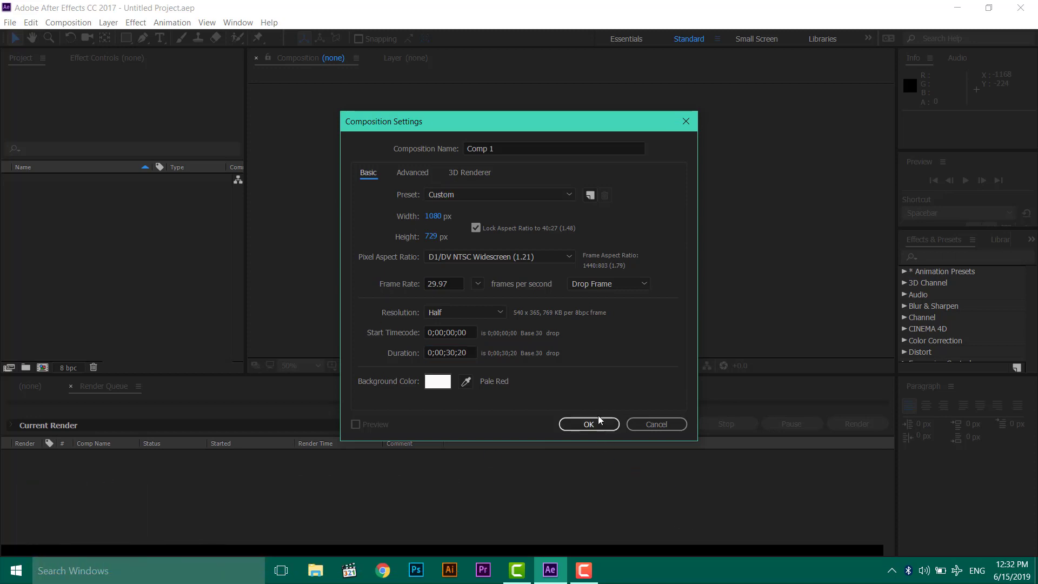
click(599, 422)
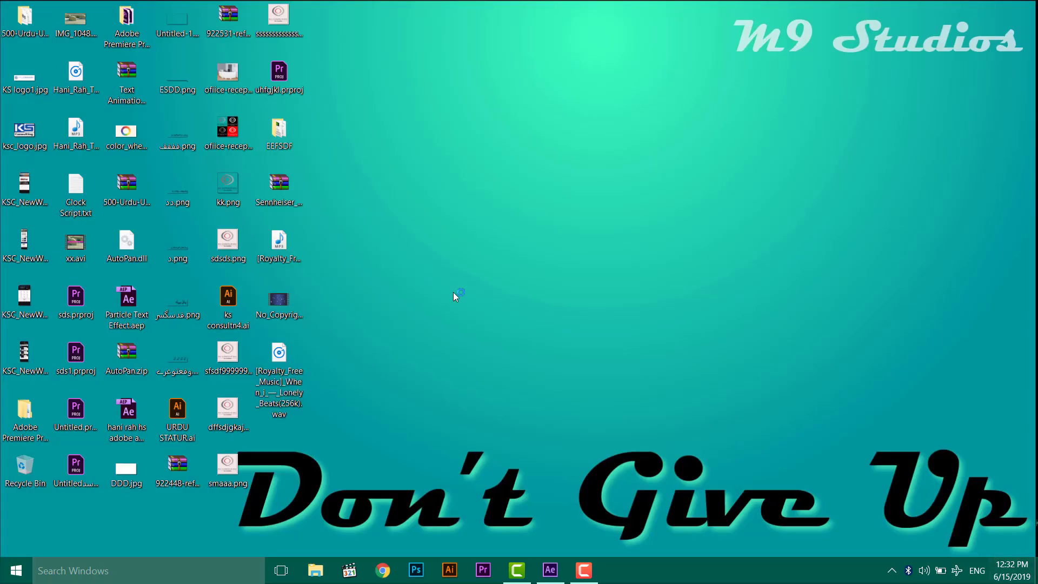
- Add the No_Copyright 720p particle video from the desktop to Comp 1's timeline and shift it to the second half
drag(286, 308, 545, 454)
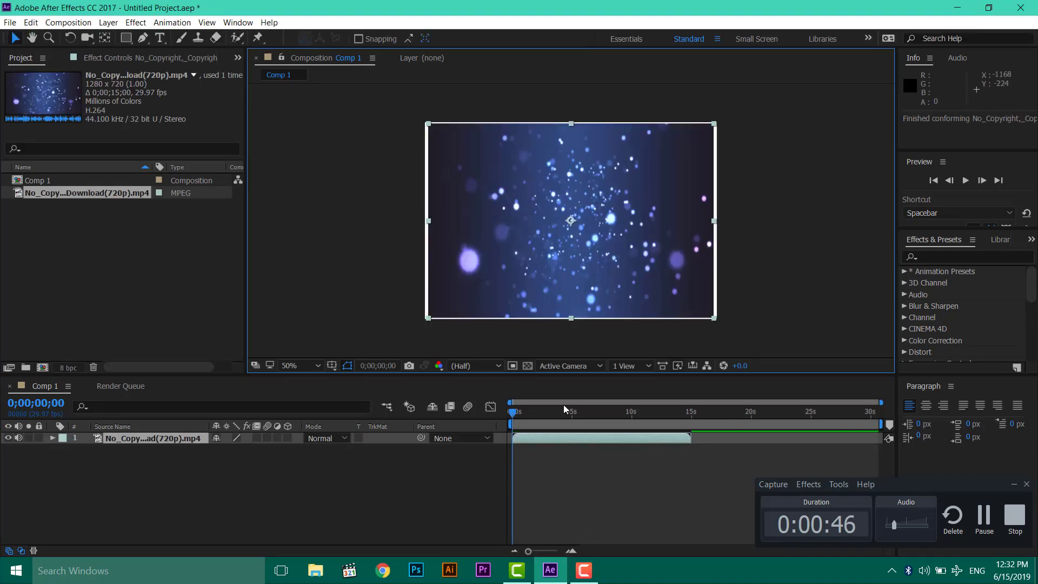
key(space)
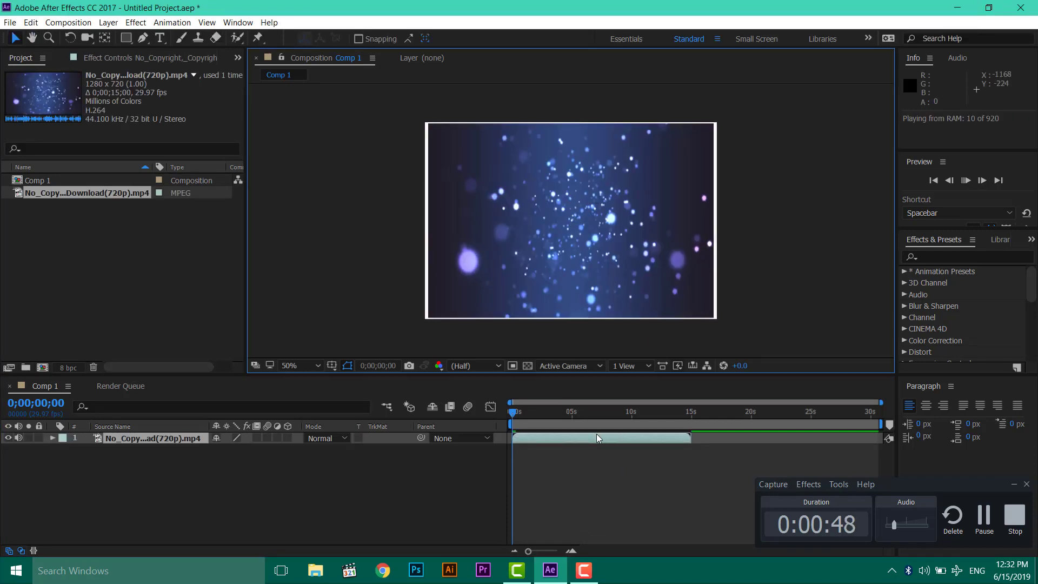
drag(599, 437, 760, 442)
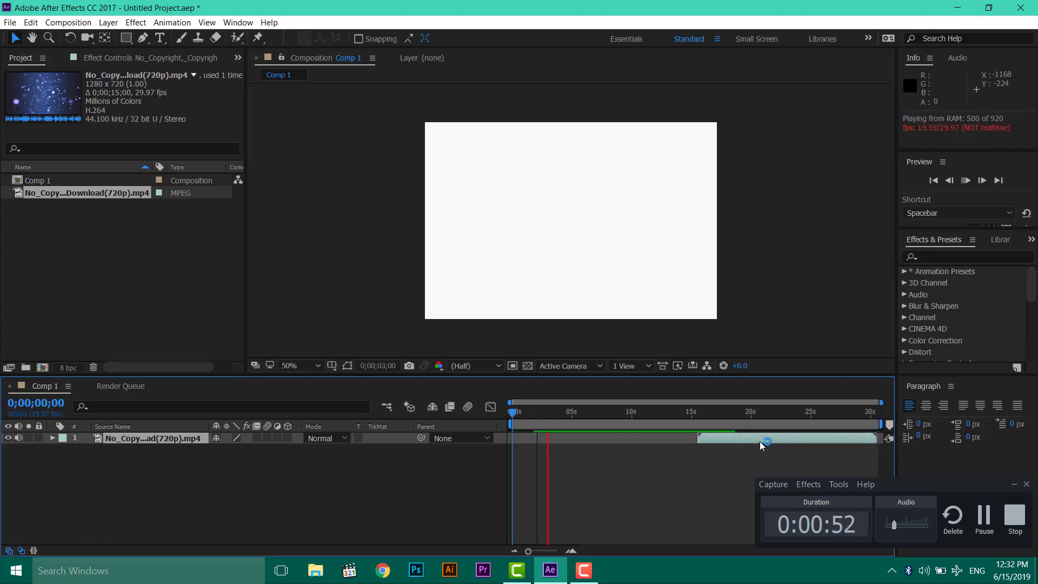
- Duplicate the video layer, start the copy at the timeline's beginning and butt the other clip against its end
key(ctrl+d)
key(bracketleft)
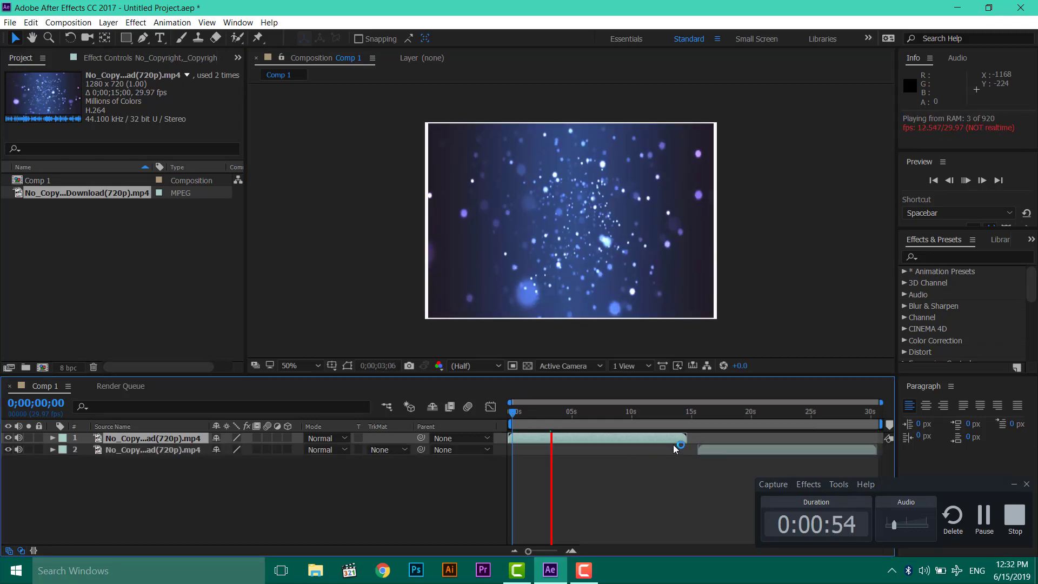
mouse_move(712, 446)
mouse_down()
mouse_move(705, 427)
mouse_move(615, 440)
mouse_move(677, 429)
mouse_move(665, 433)
mouse_move(698, 448)
mouse_up()
click(704, 427)
click(703, 450)
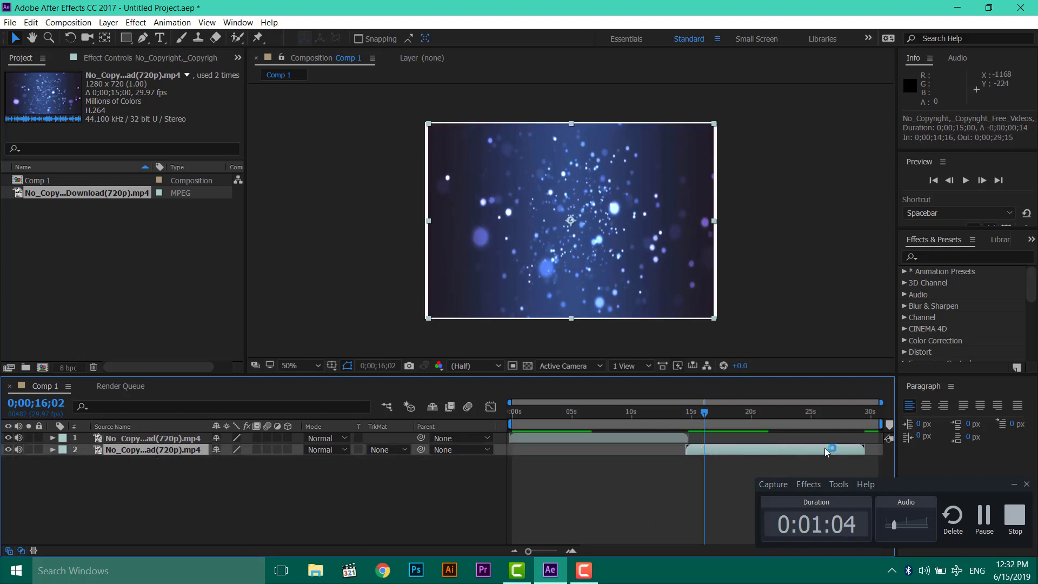
drag(825, 449, 827, 439)
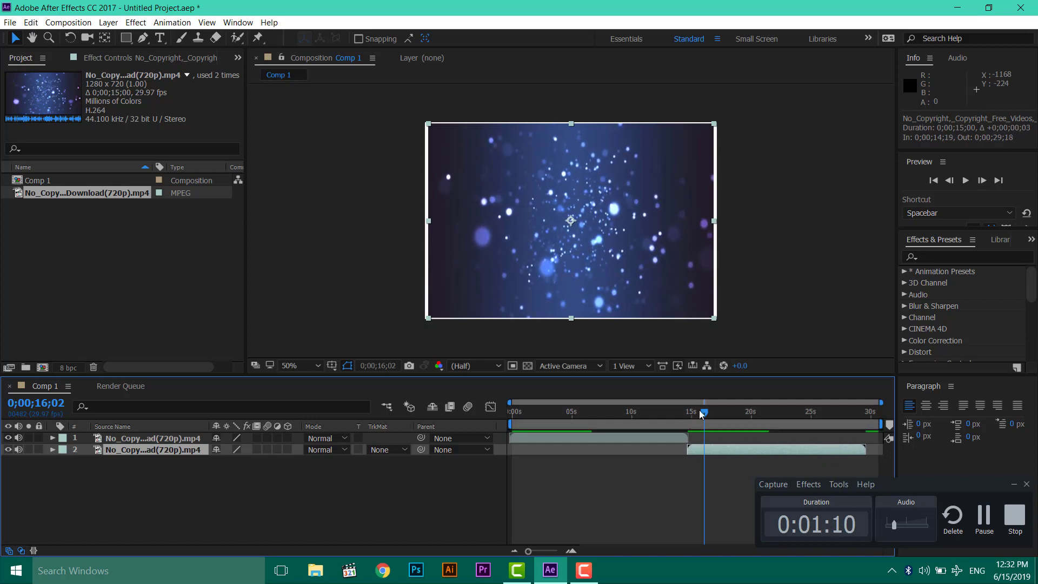
- Return to the first frame and pre-compose both video layers, moving all attributes into the new composition
drag(701, 414, 511, 411)
drag(219, 479, 178, 441)
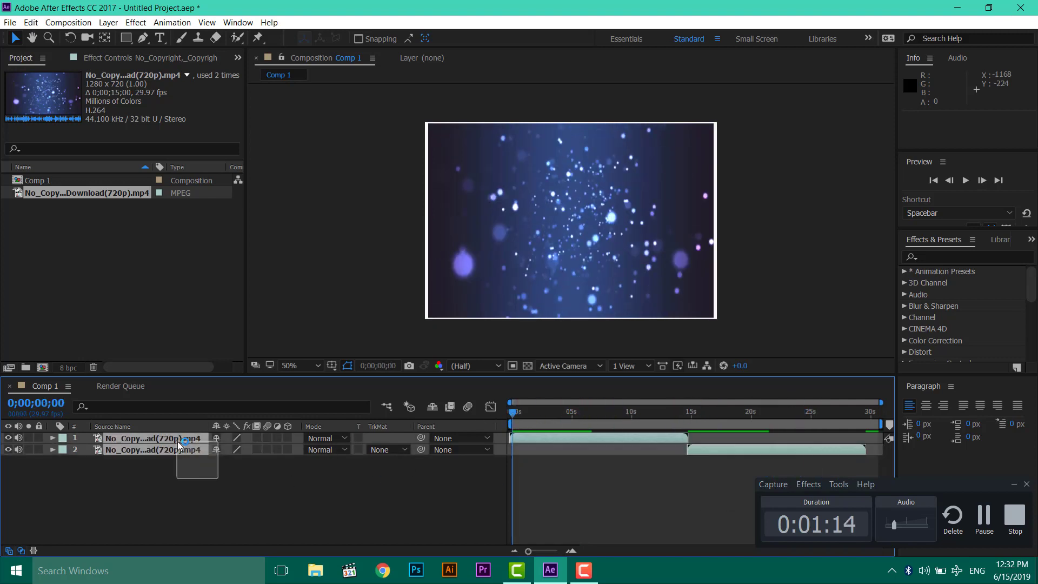
right_click(178, 440)
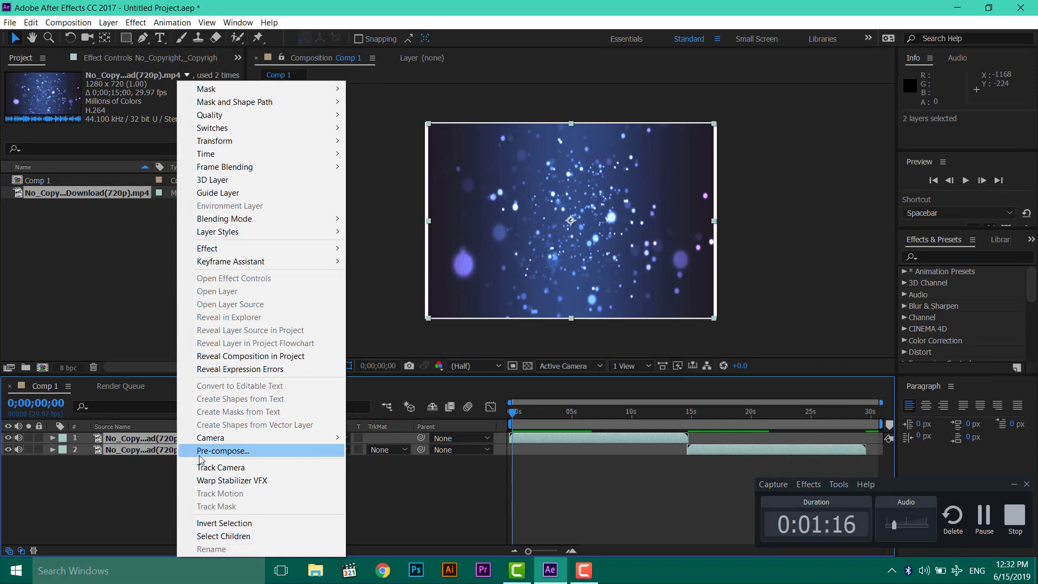
click(219, 451)
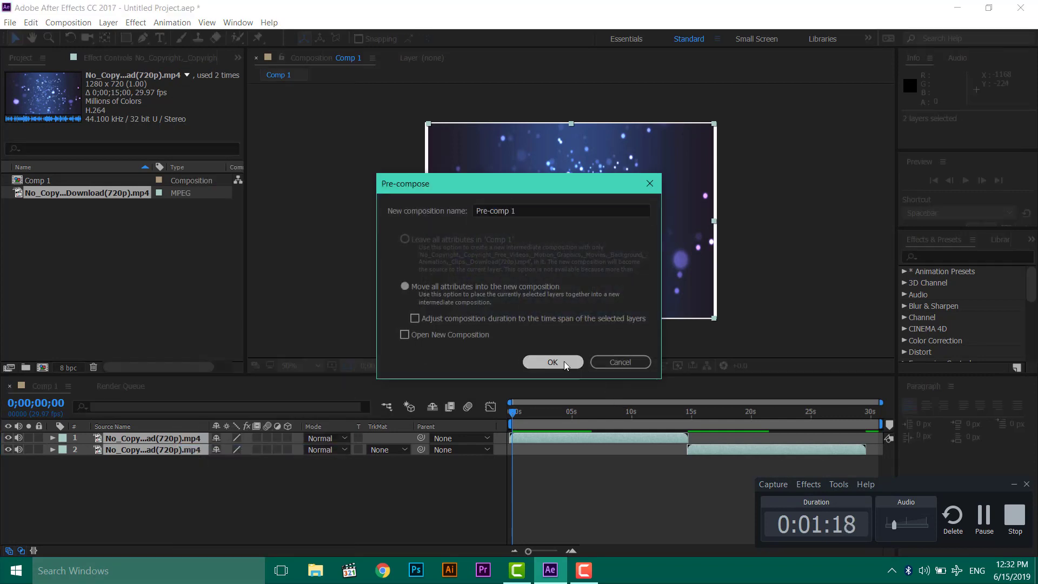
click(564, 361)
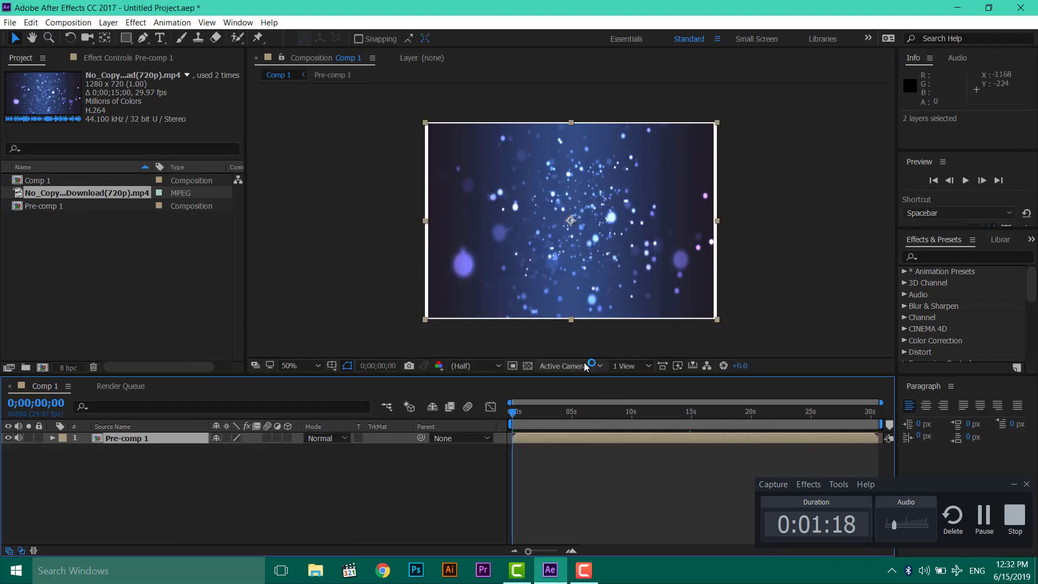
- Search the effects for "blur" and apply Gaussian Blur (Legacy) to the Pre-comp 1 layer
click(767, 229)
click(924, 257)
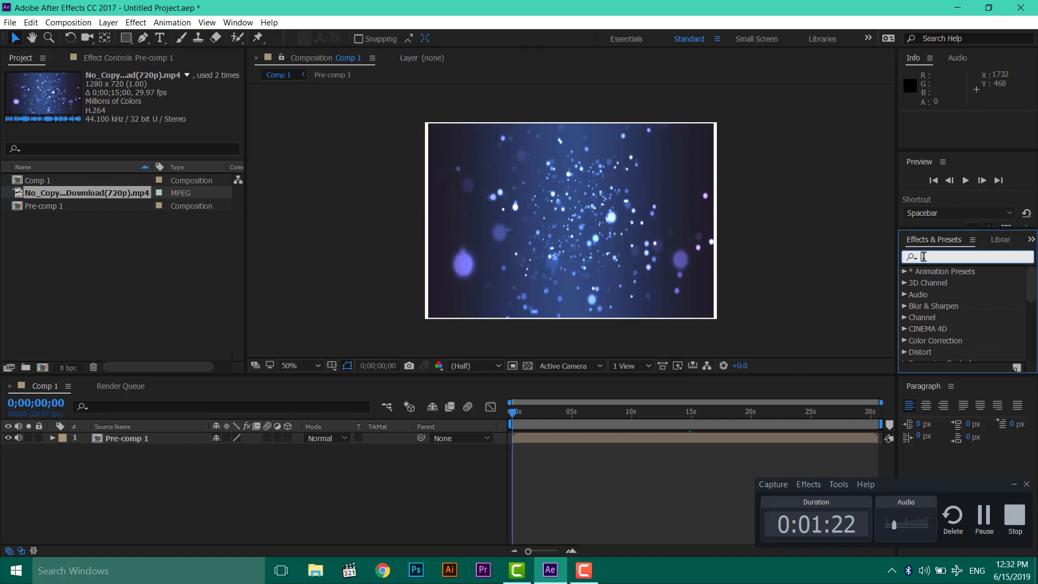
click(924, 257)
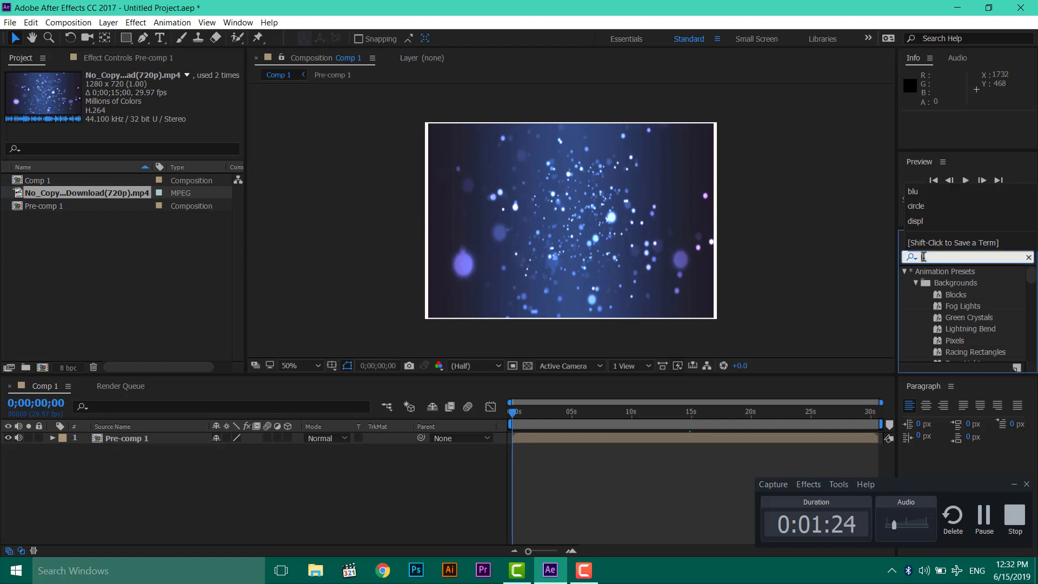
text(blu)
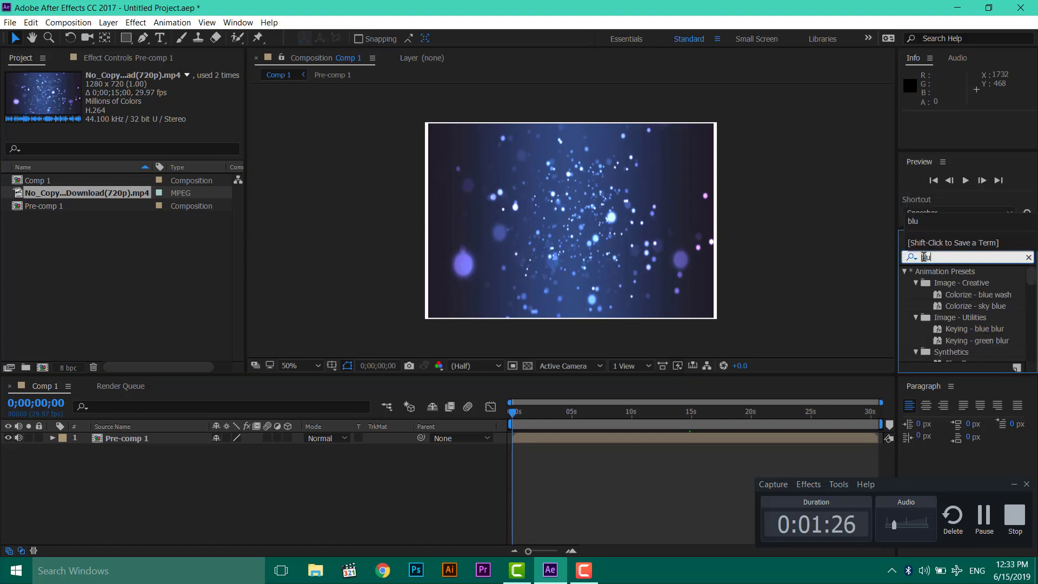
text(r)
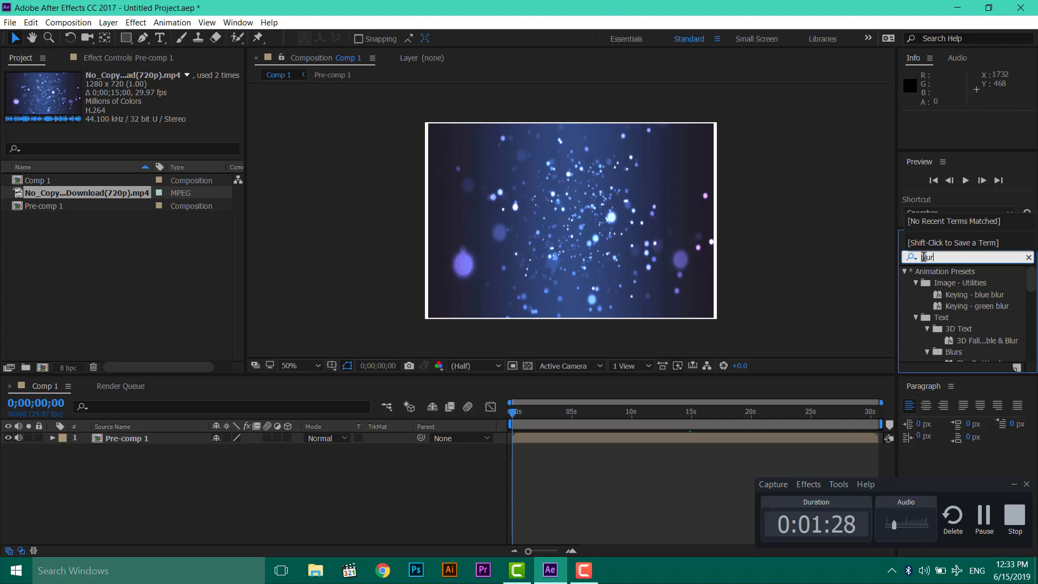
drag(1031, 278, 1018, 318)
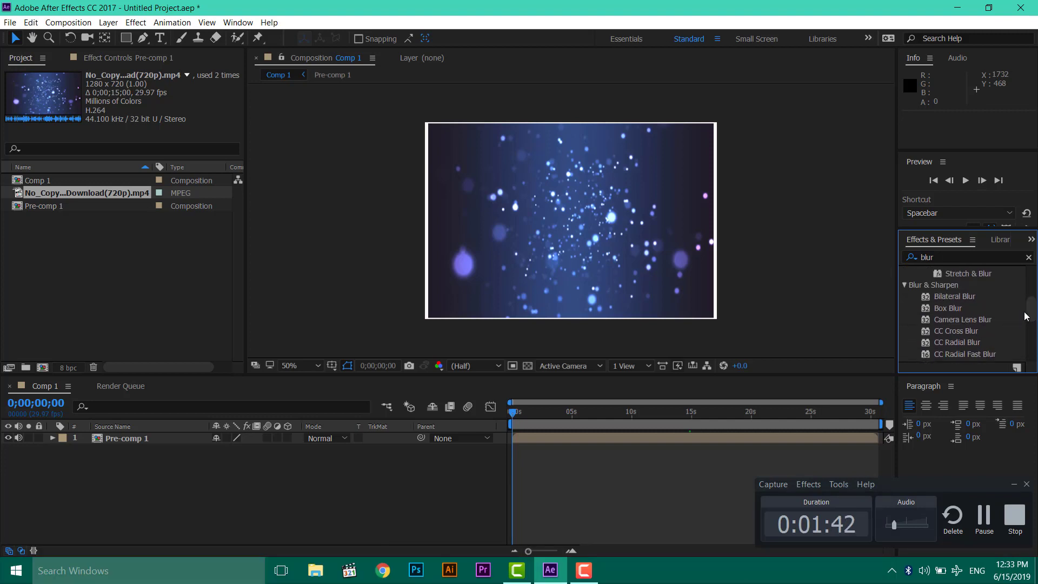
drag(1029, 317, 1031, 351)
click(980, 341)
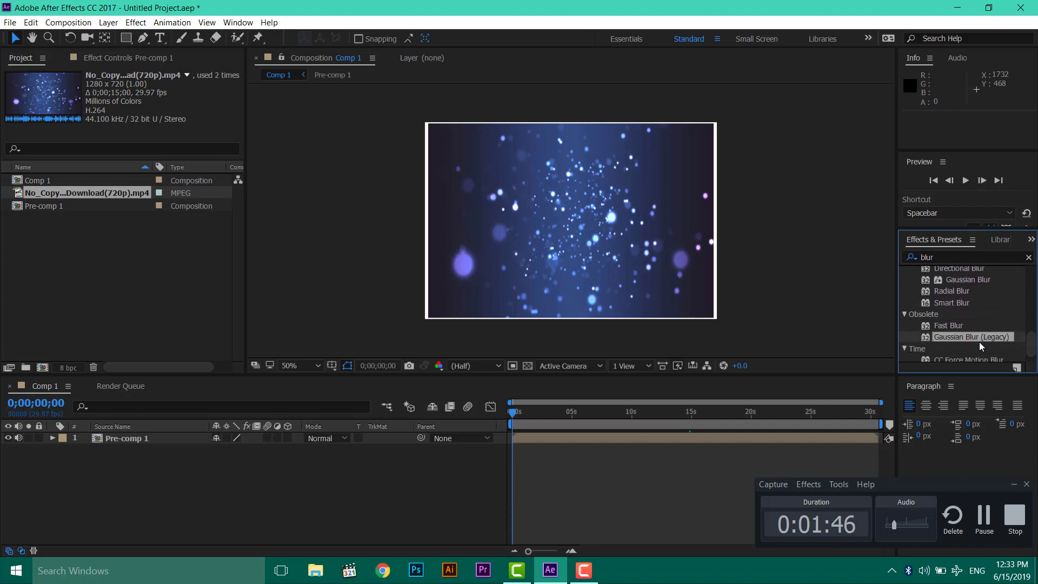
drag(979, 342, 630, 447)
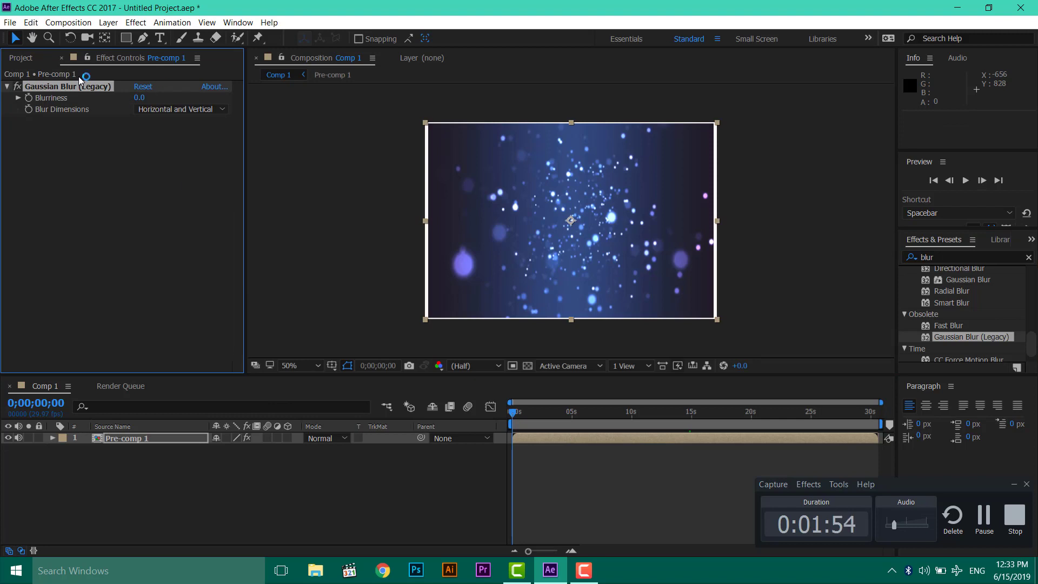
- Set the Gaussian blur's blurriness to 32.0 and preview the blurred background
drag(139, 102, 353, 109)
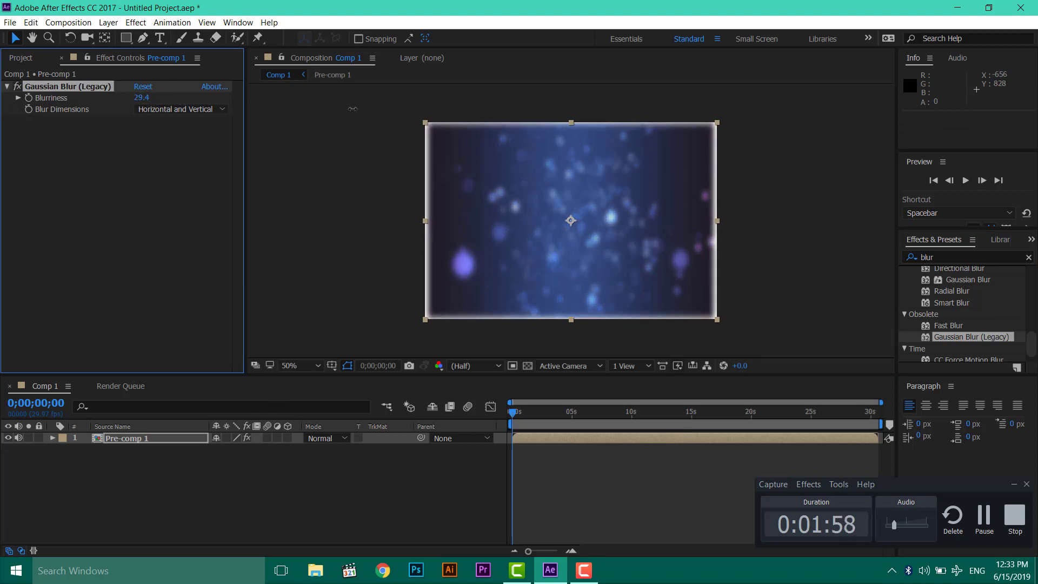
click(533, 410)
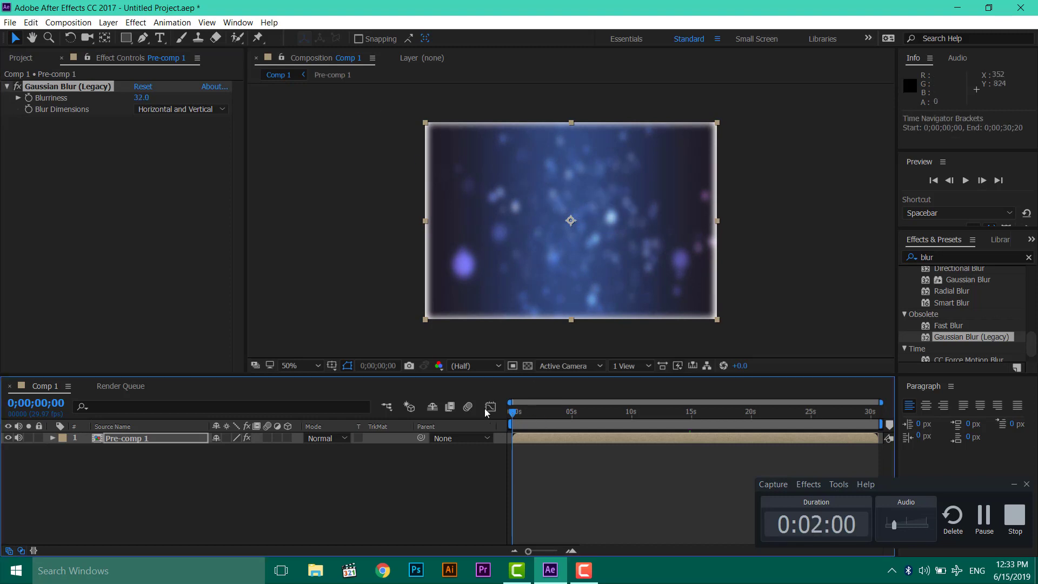
key(space)
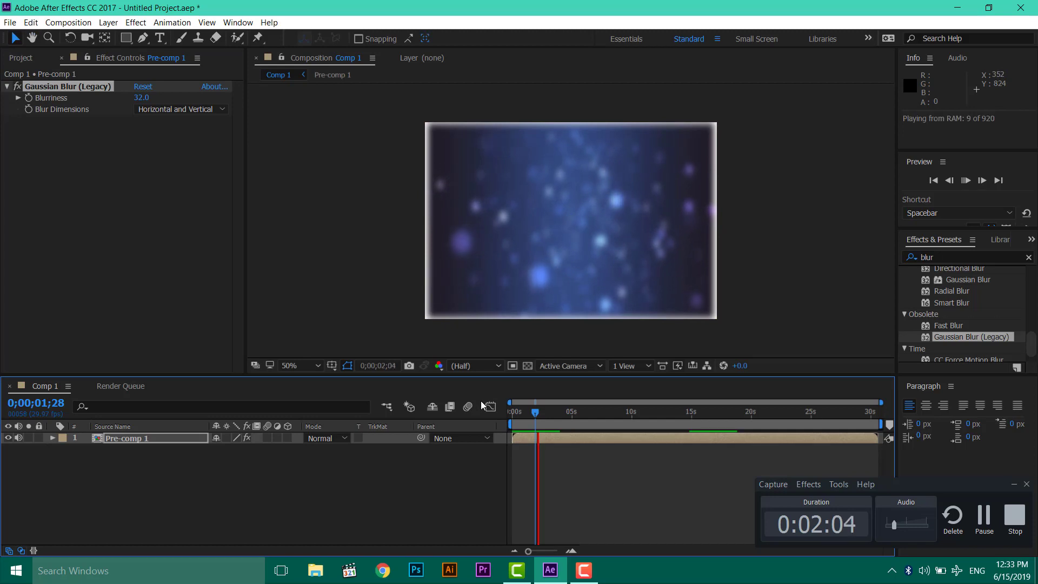
key(space)
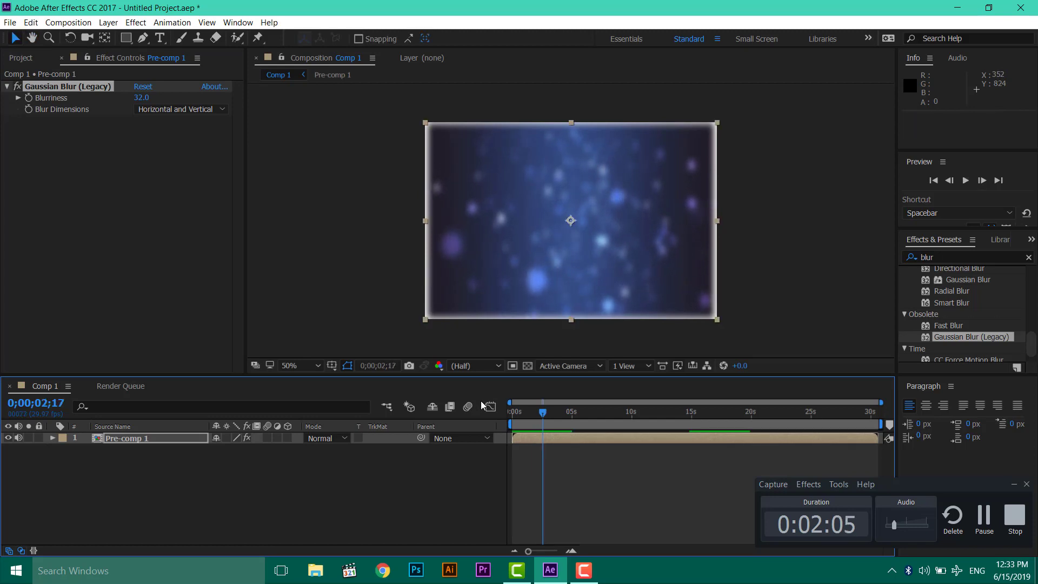
- Scale the Pre-comp 1 layer to 109% to push its blurred edges outside the frame, and preview the result
click(553, 437)
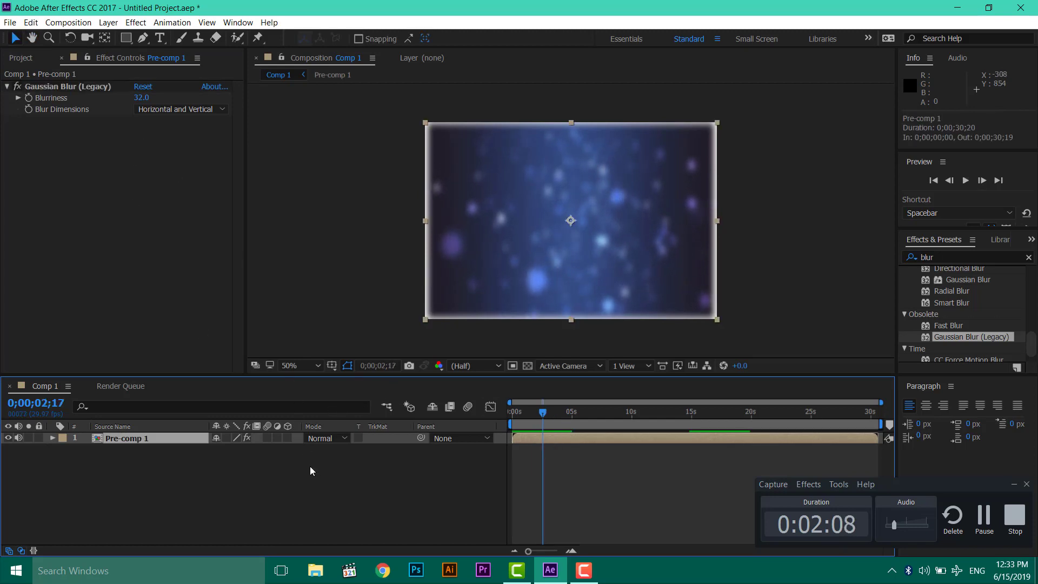
key(s)
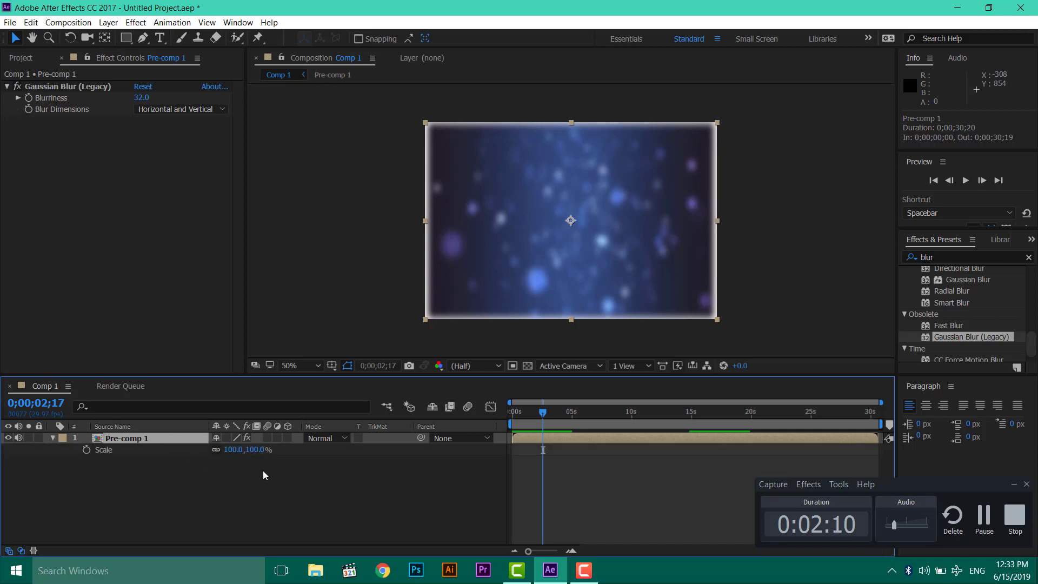
key(ctrl+s)
mouse_move(233, 457)
mouse_down()
mouse_move(246, 457)
mouse_move(216, 450)
mouse_move(239, 457)
mouse_up()
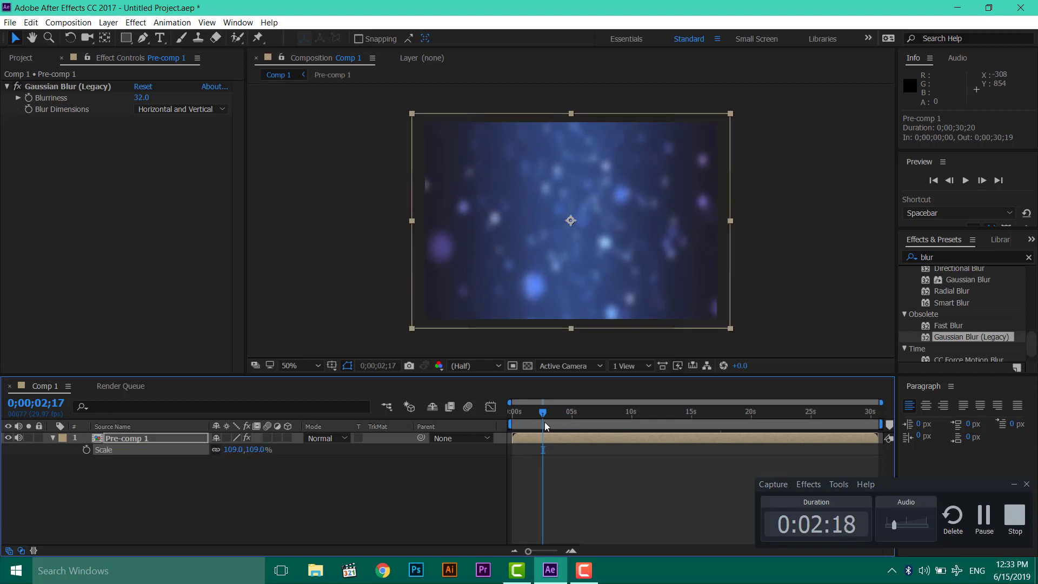
drag(545, 425, 777, 422)
key(space)
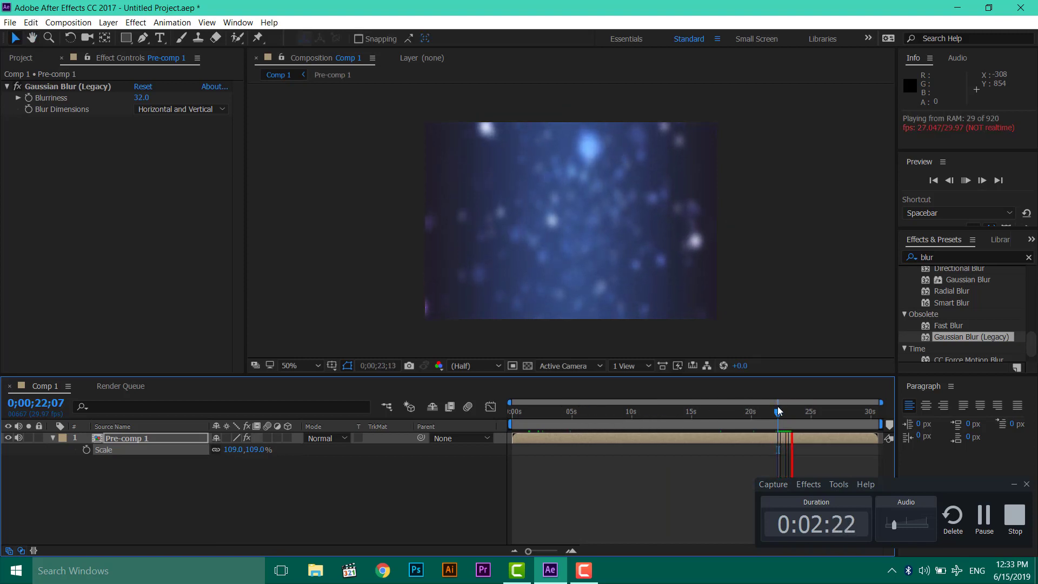
drag(776, 410, 374, 420)
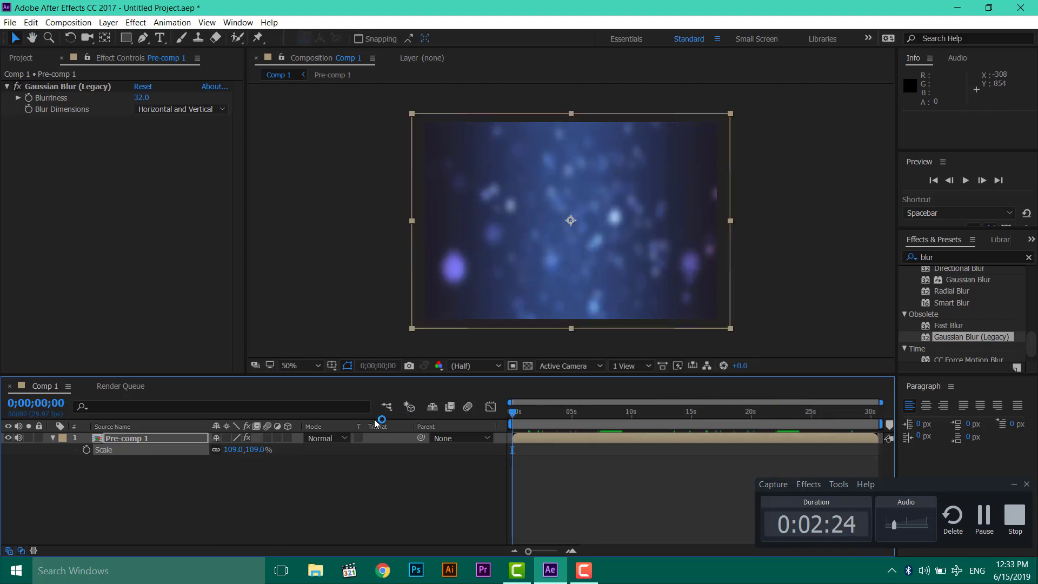
- Draw a red rectangle shape layer slightly larger than the frame and set the Rectangle tool to create masks
click(281, 131)
click(125, 39)
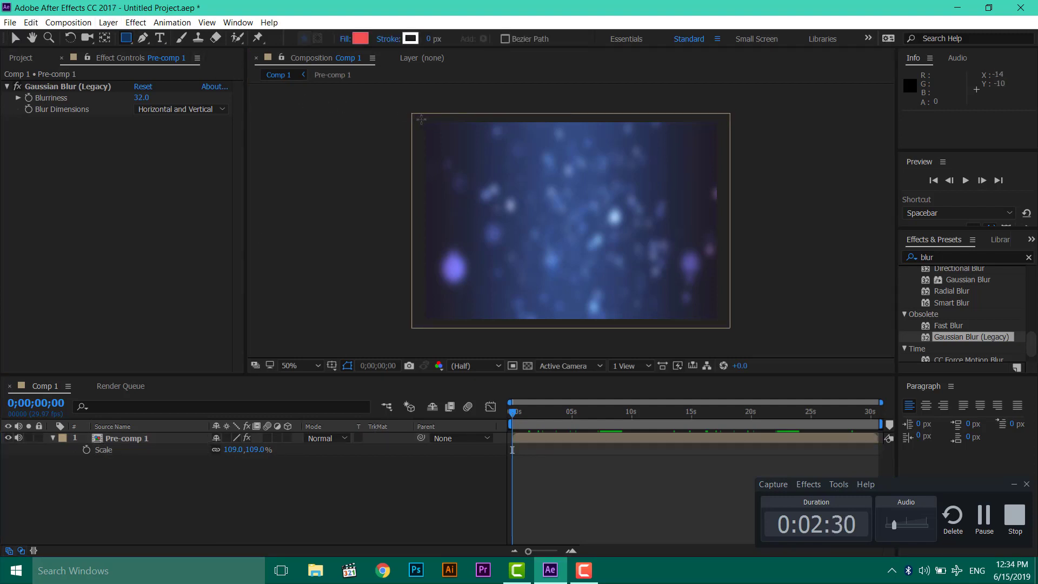
drag(421, 119, 724, 325)
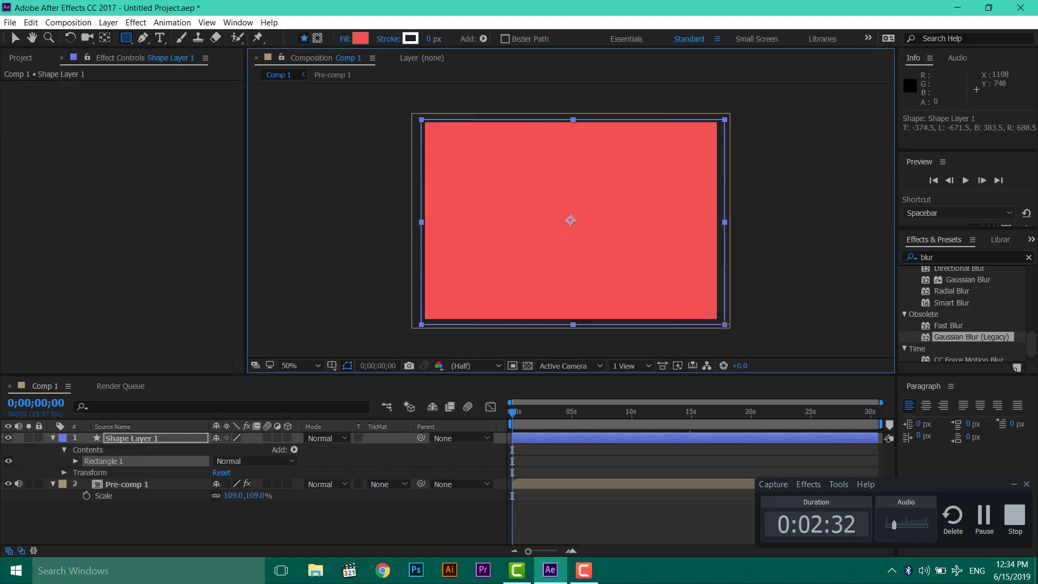
click(313, 40)
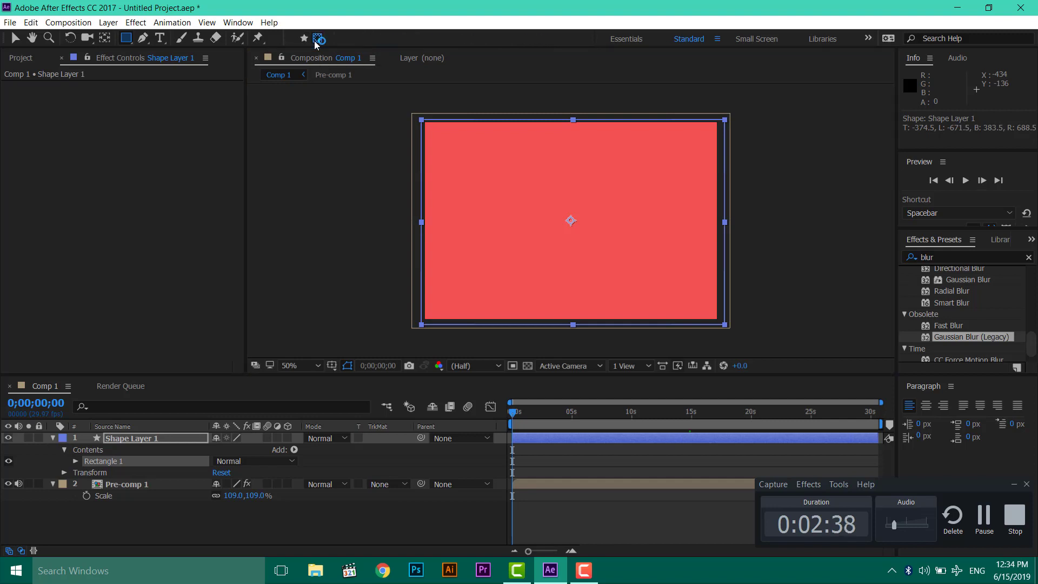
- Add a frame-sized elliptical mask to Shape Layer 1 in place of the first rectangular mask
double_click(128, 40)
key(q)
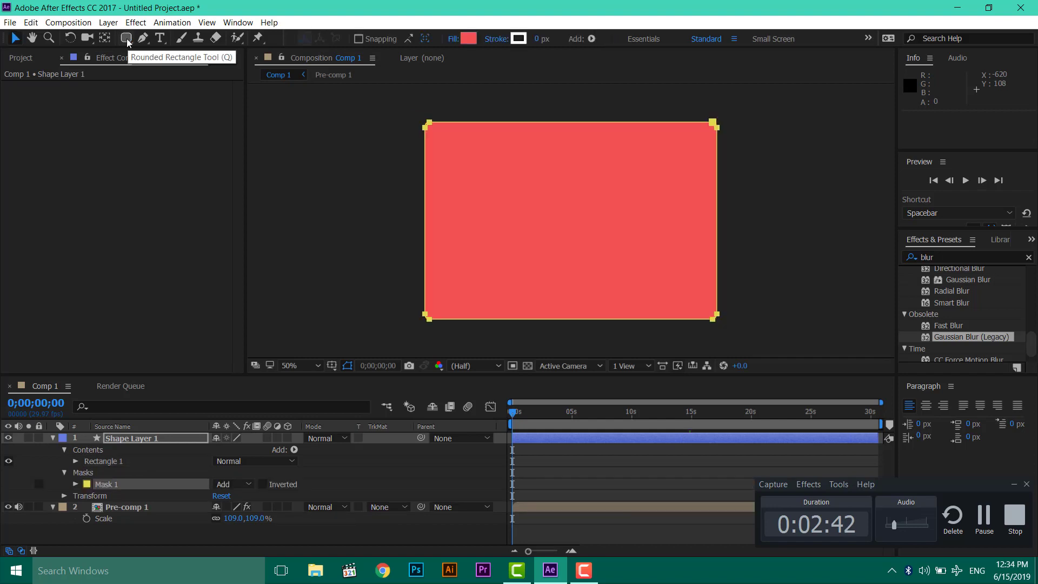
key(q)
double_click(128, 40)
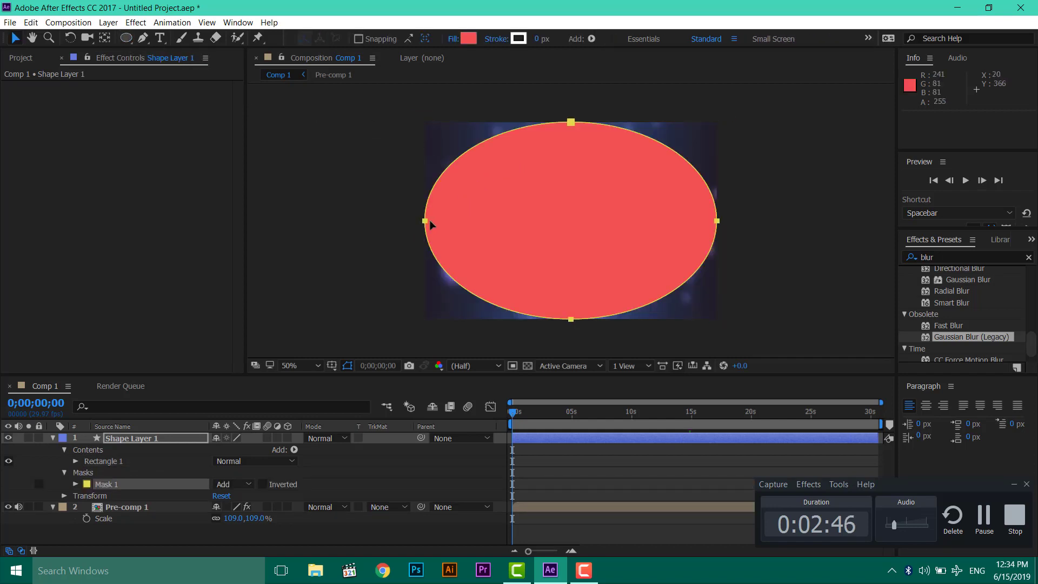
- Shrink the ellipse mask on Shape Layer 1 to a near-circle about half the frame's width, placed near the frame's centre
drag(425, 222, 475, 227)
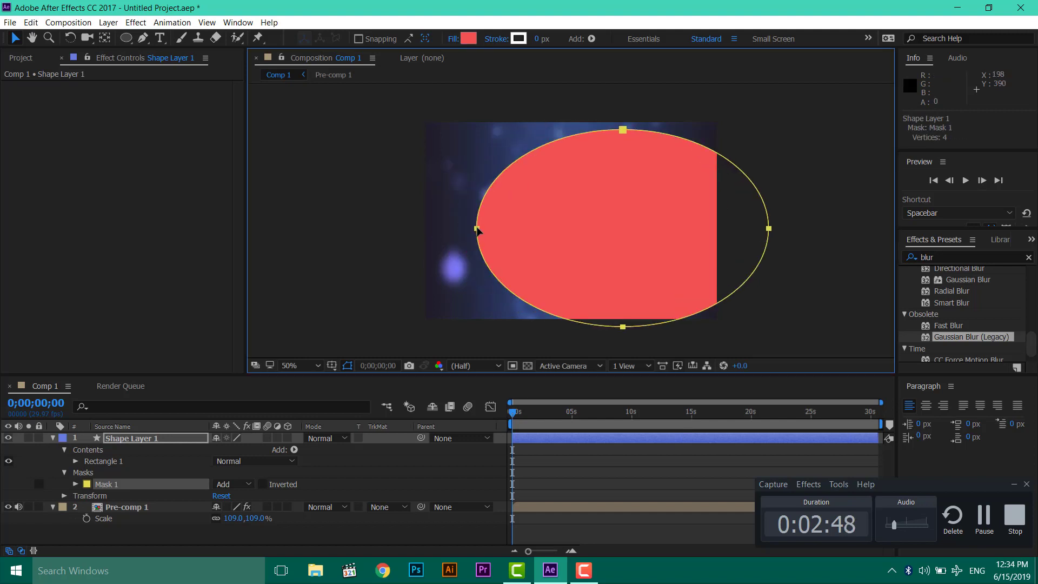
double_click(476, 230)
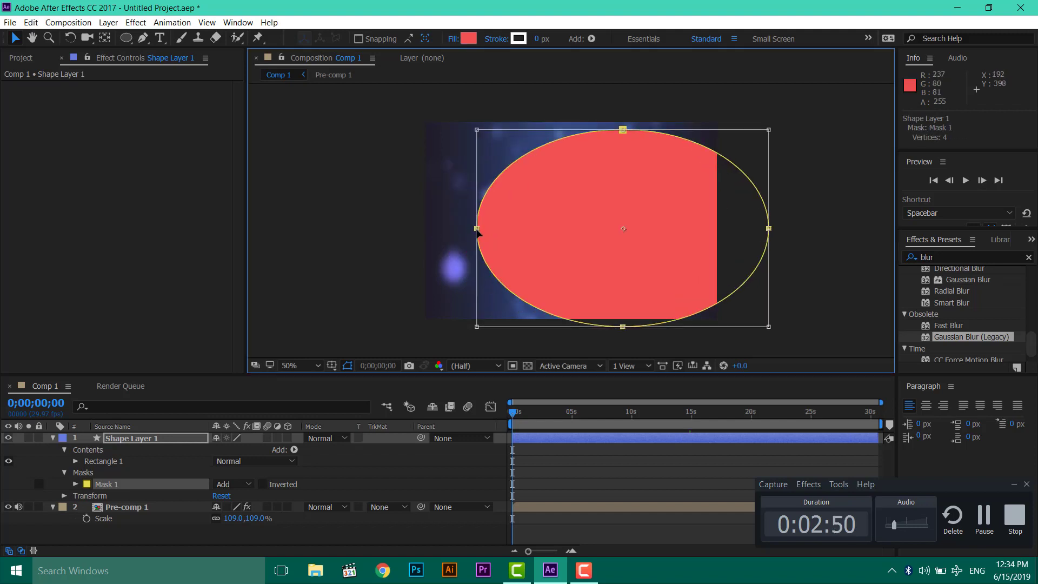
drag(477, 228, 432, 228)
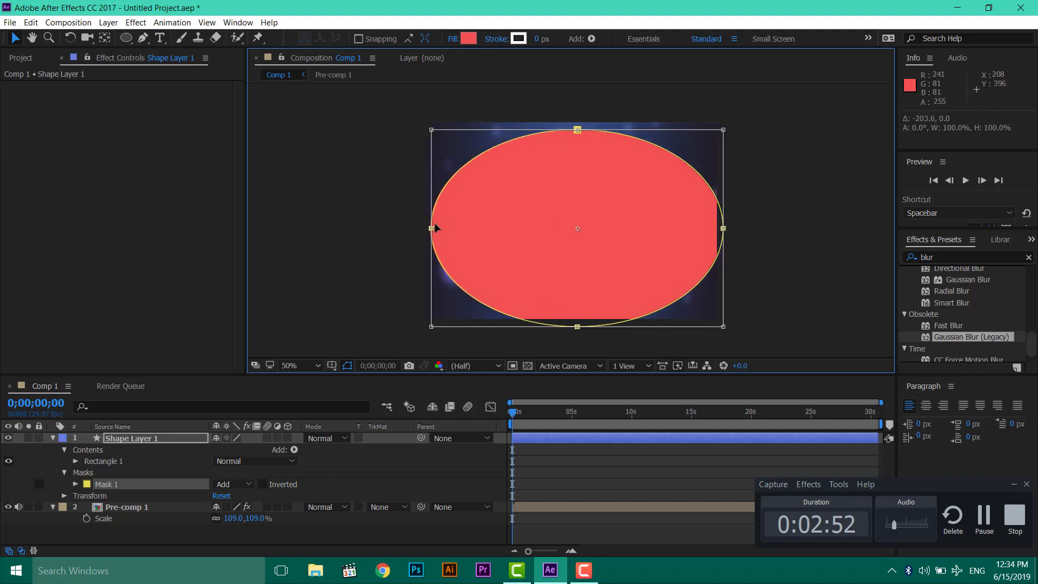
drag(430, 327, 565, 270)
drag(616, 229, 552, 234)
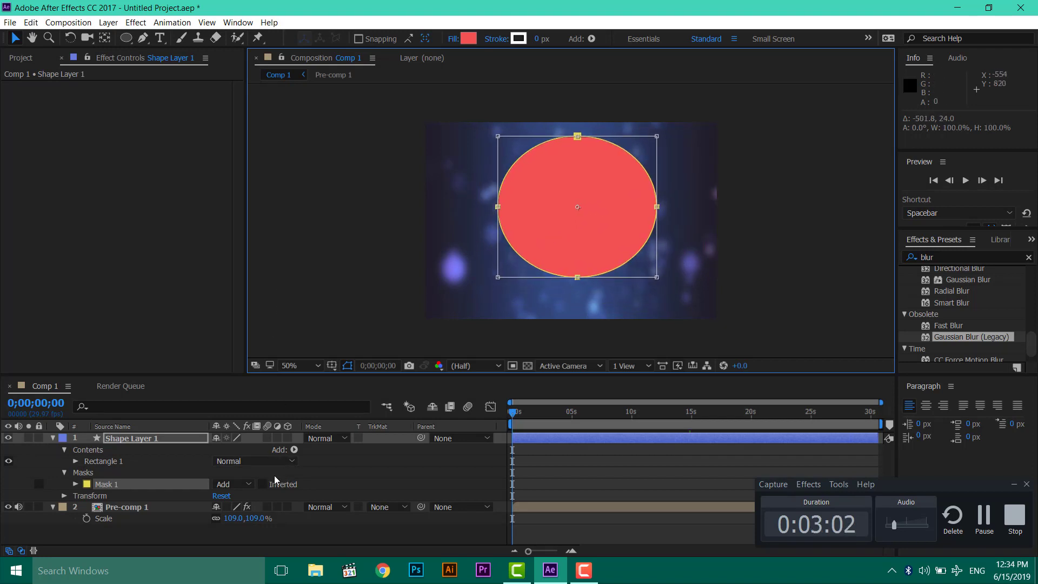
- Set the mode of Mask 1 on Shape Layer 1 to None and deselect the layer
click(245, 482)
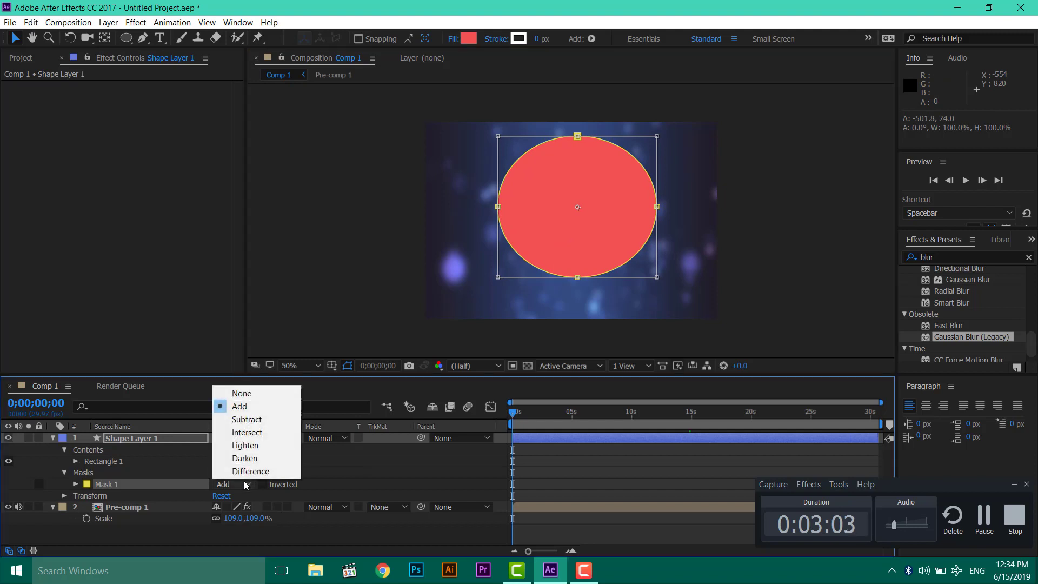
click(243, 393)
click(878, 270)
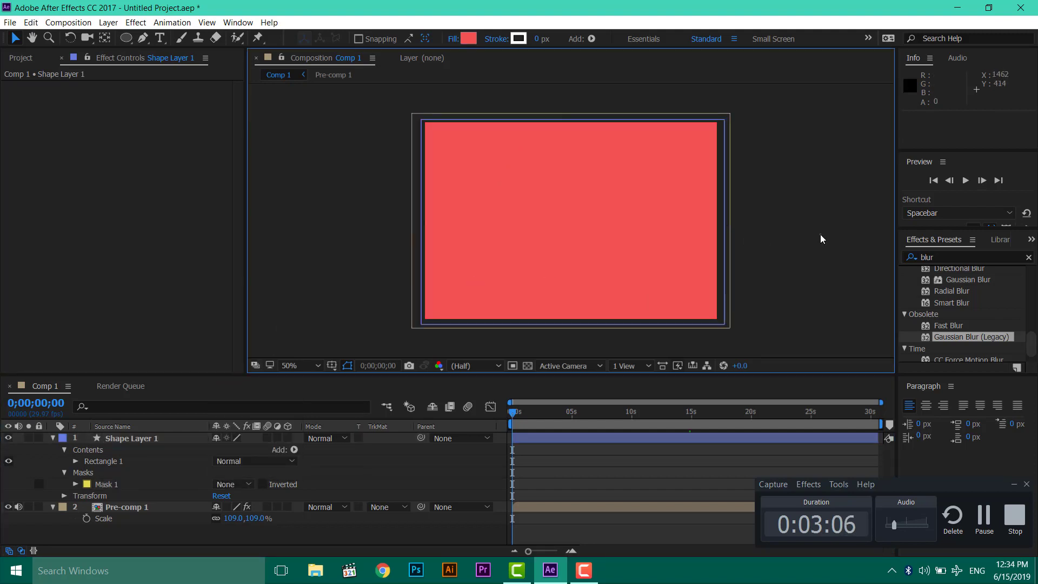
- Search the effects for "audio", apply Audio Spectrum to Shape Layer 1 and preview the composition
click(952, 254)
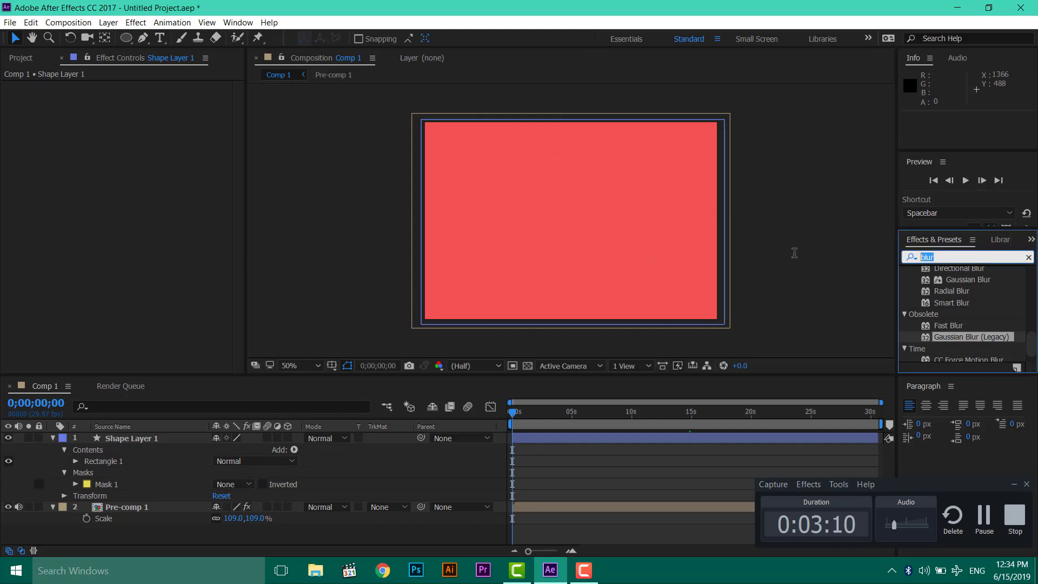
text(audio)
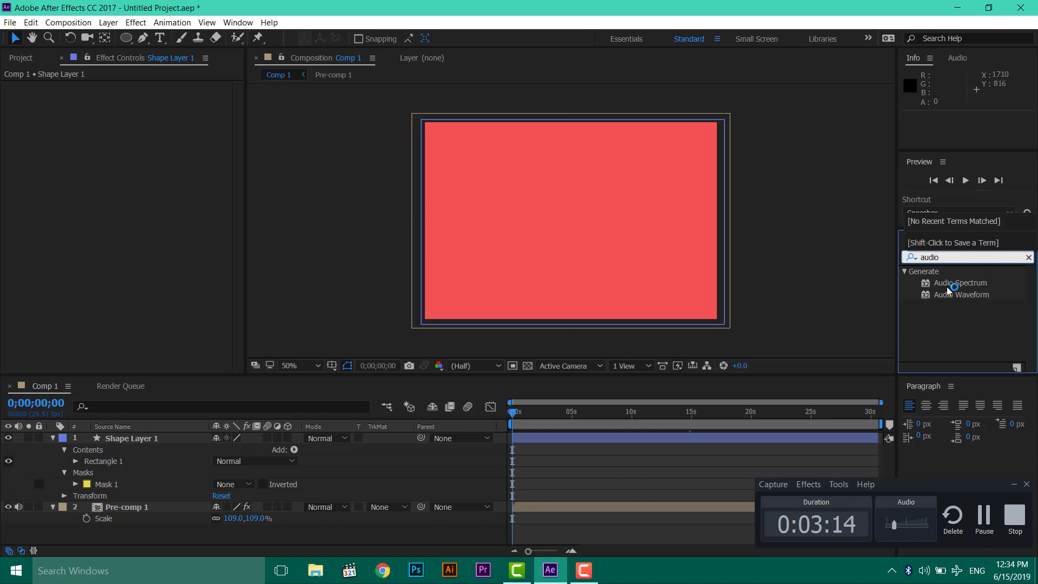
drag(954, 285, 623, 252)
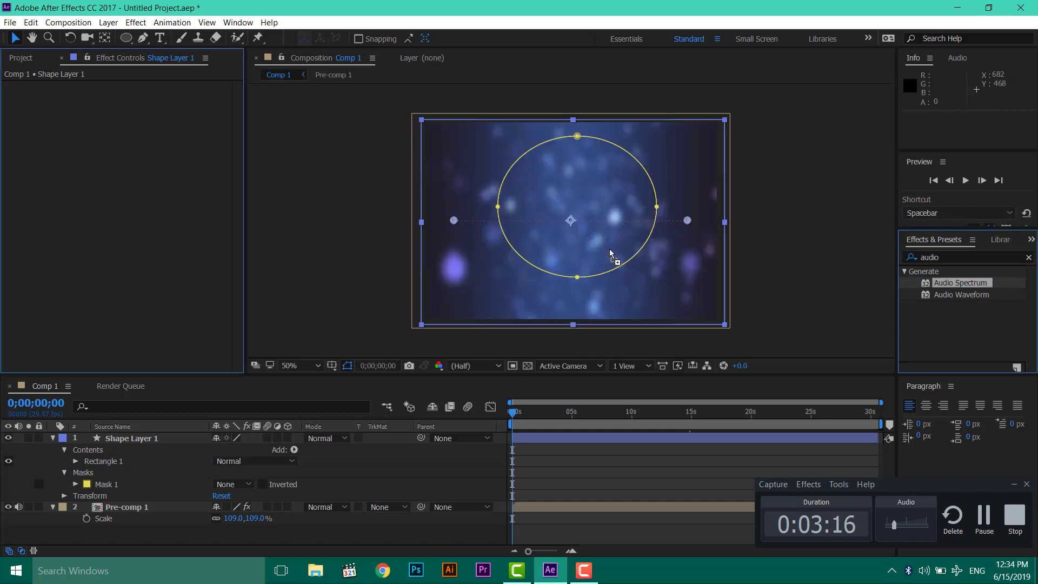
key(space)
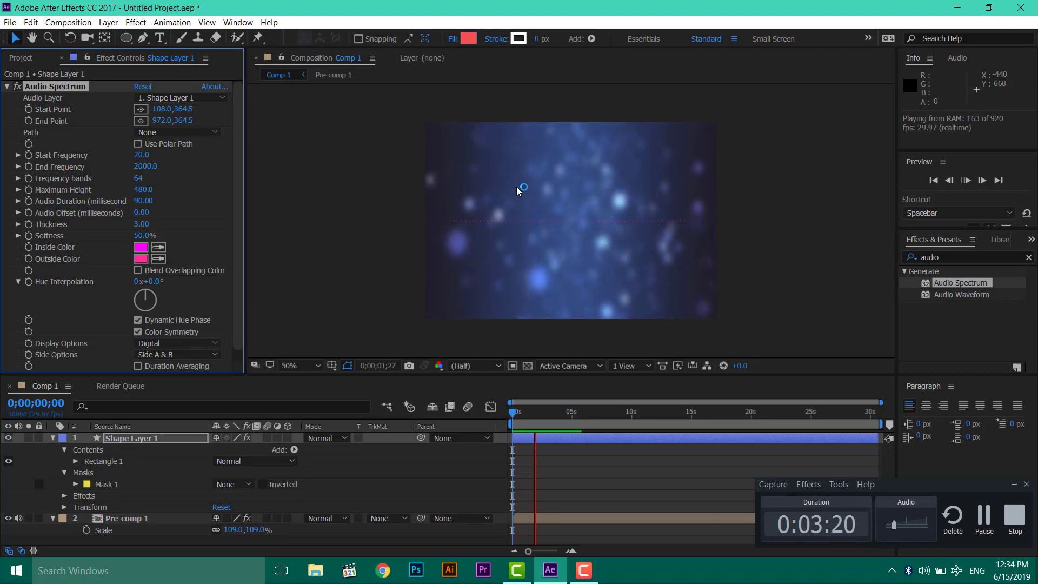
key(space)
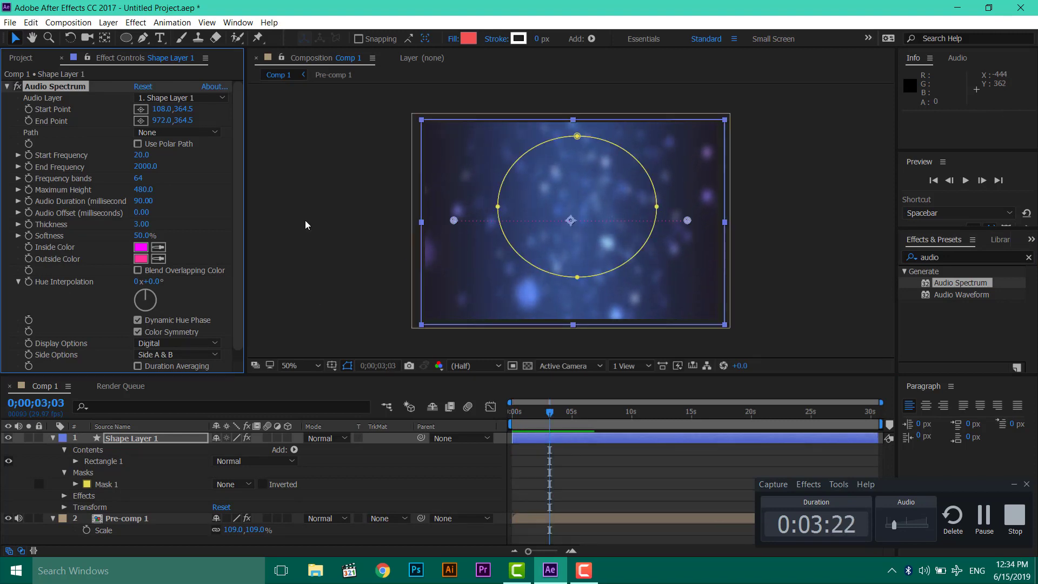
click(305, 223)
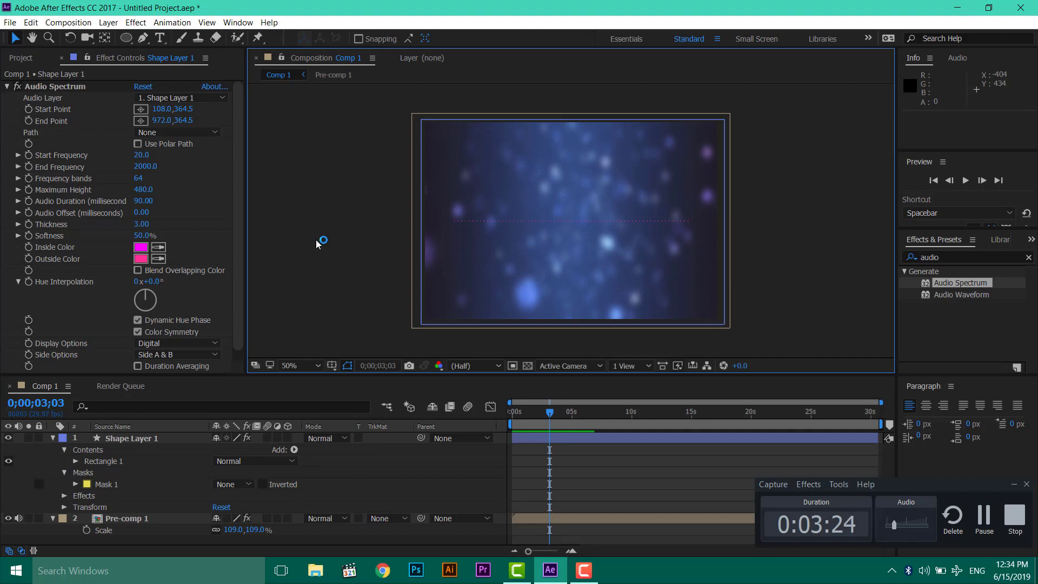
- Return to the start of the timeline and set the Audio Spectrum path to Mask 1
drag(559, 414, 484, 412)
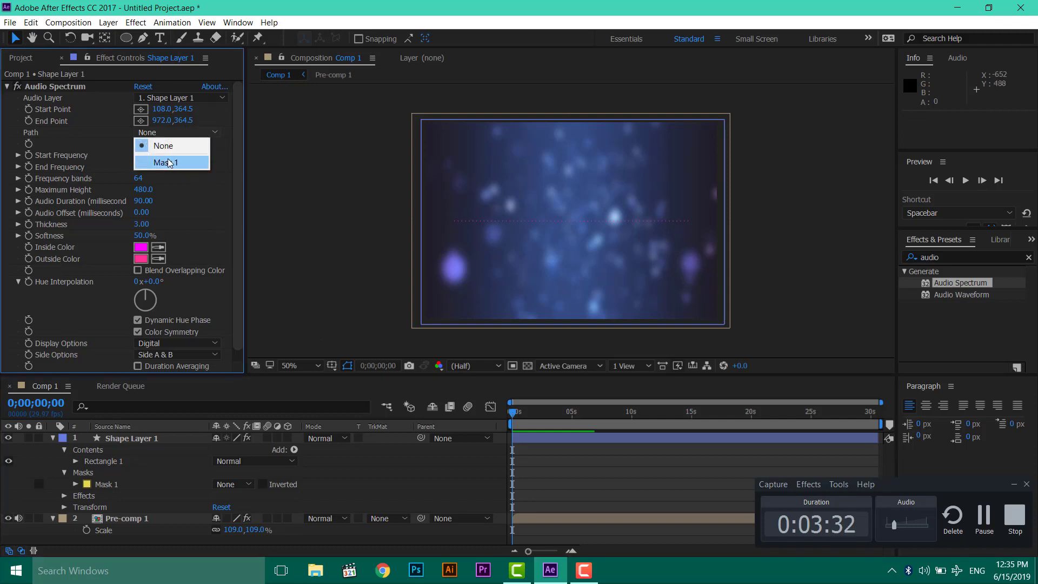
click(169, 163)
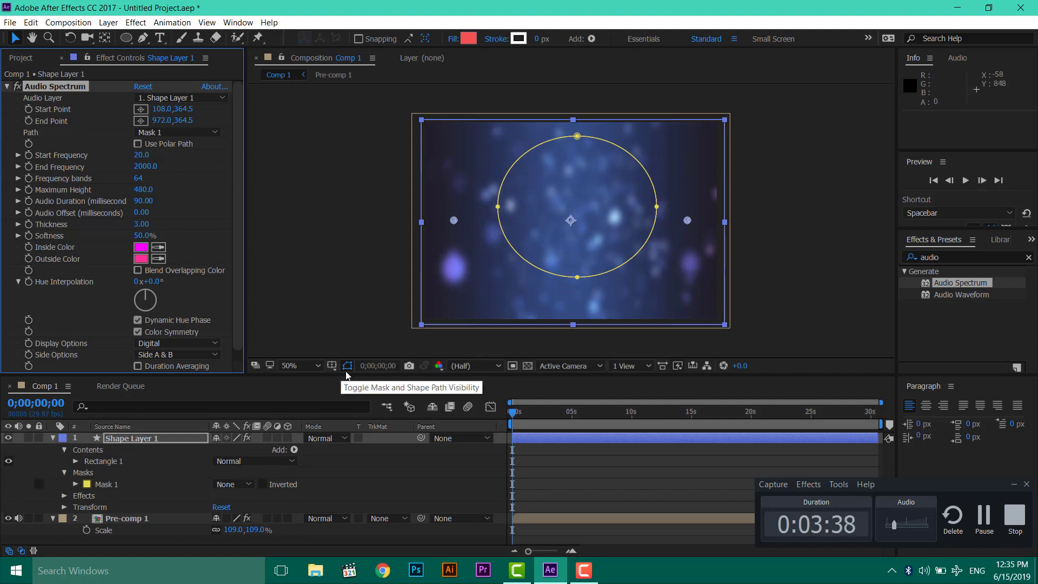
click(347, 367)
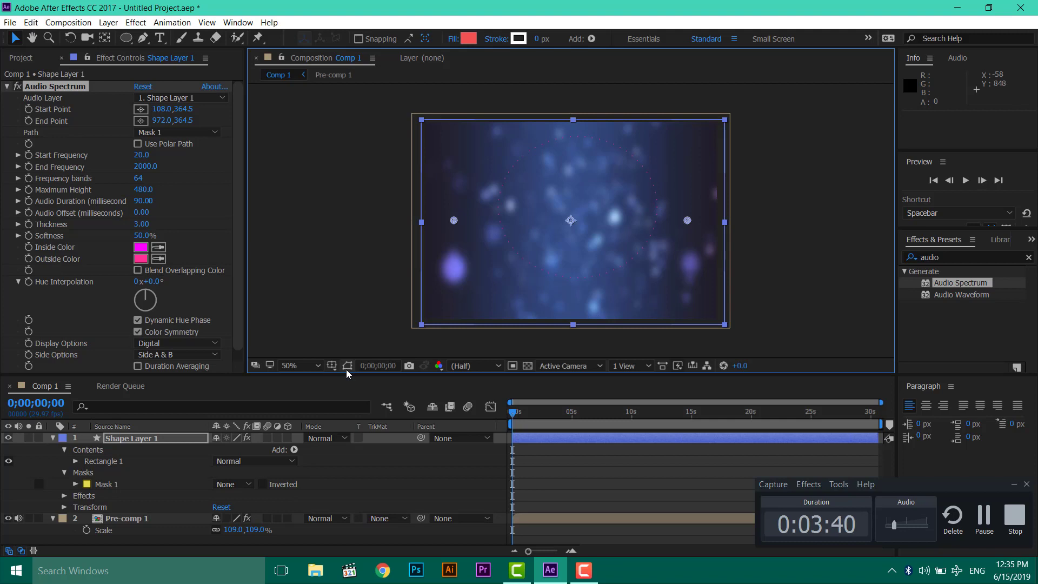
click(348, 367)
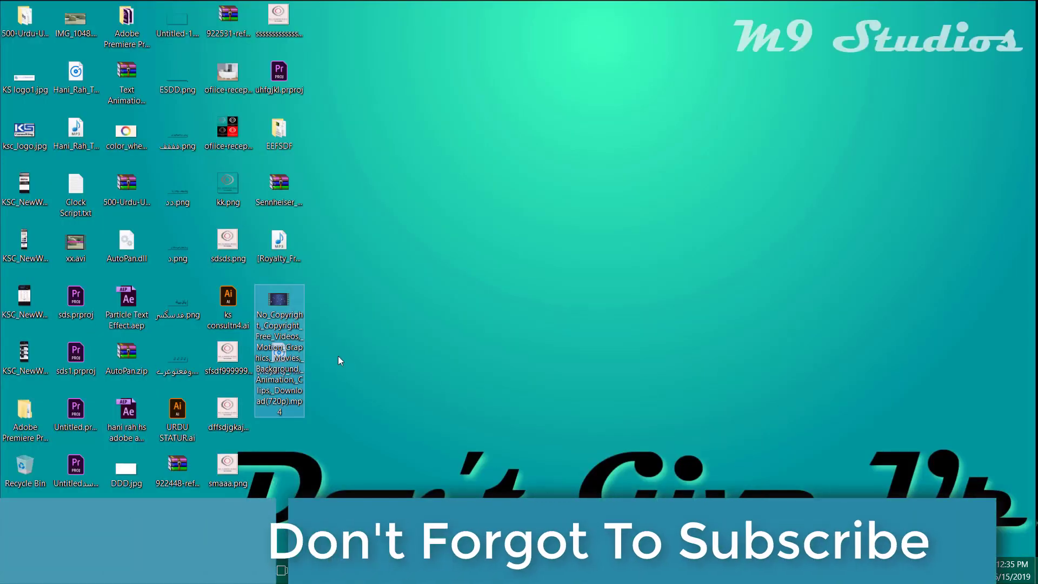
- Bring the Royalty_Free_Music WAV file from the desktop into Comp 1 above Shape Layer 1 and preview it from the start
drag(256, 320, 257, 266)
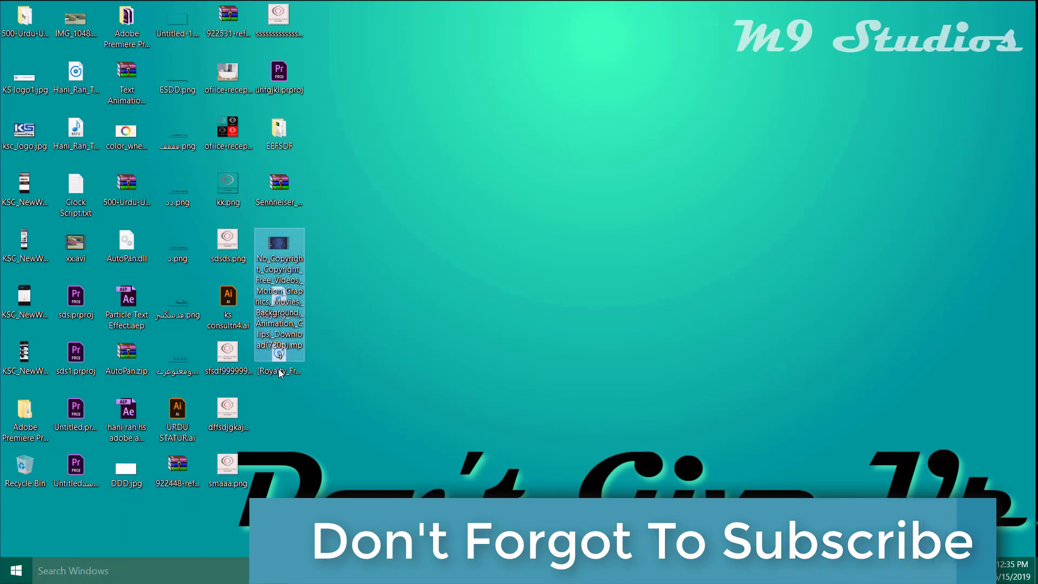
drag(280, 372, 532, 471)
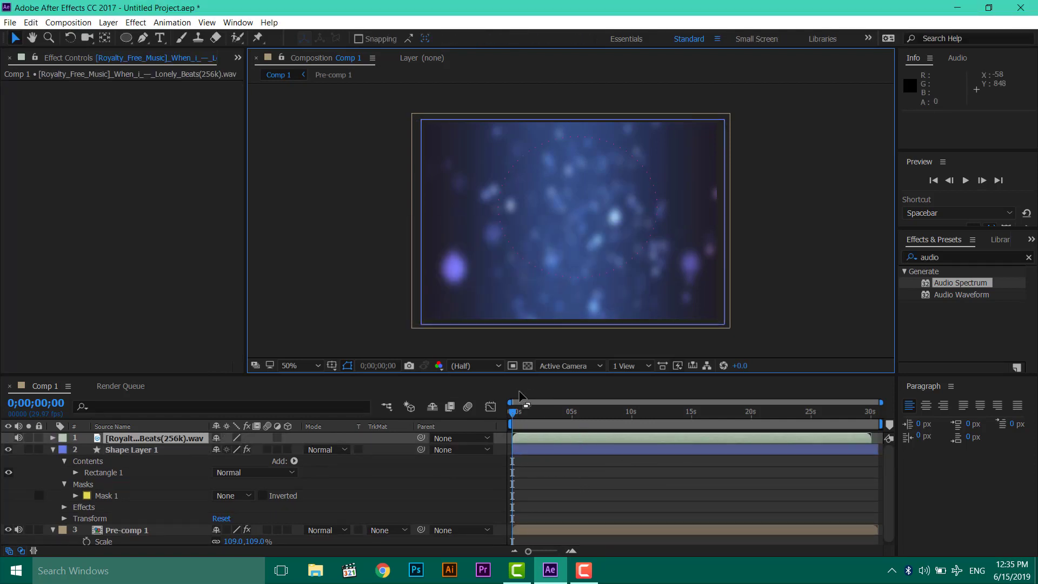
key(space)
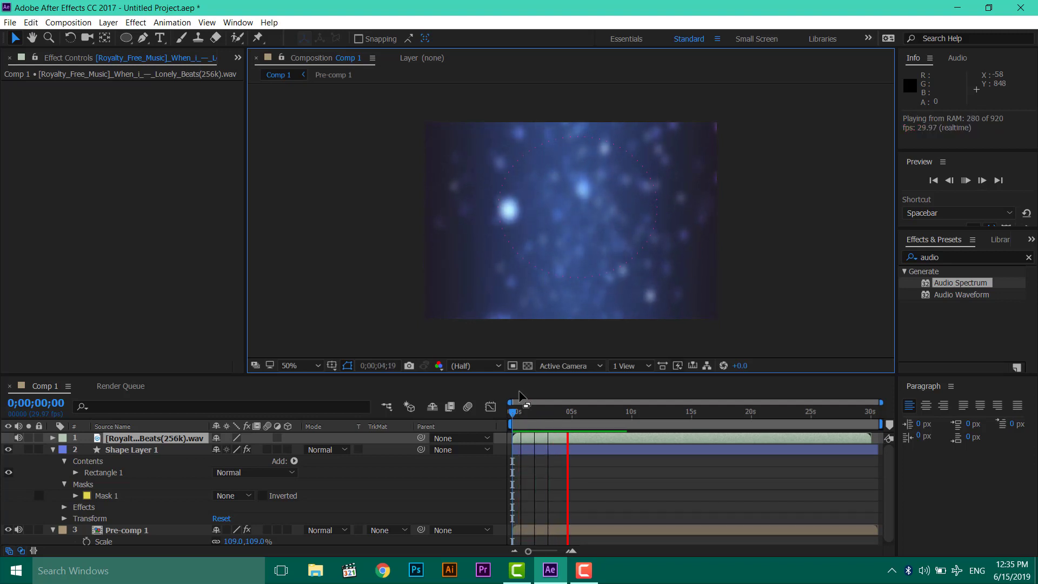
key(space)
click(559, 404)
key(Home)
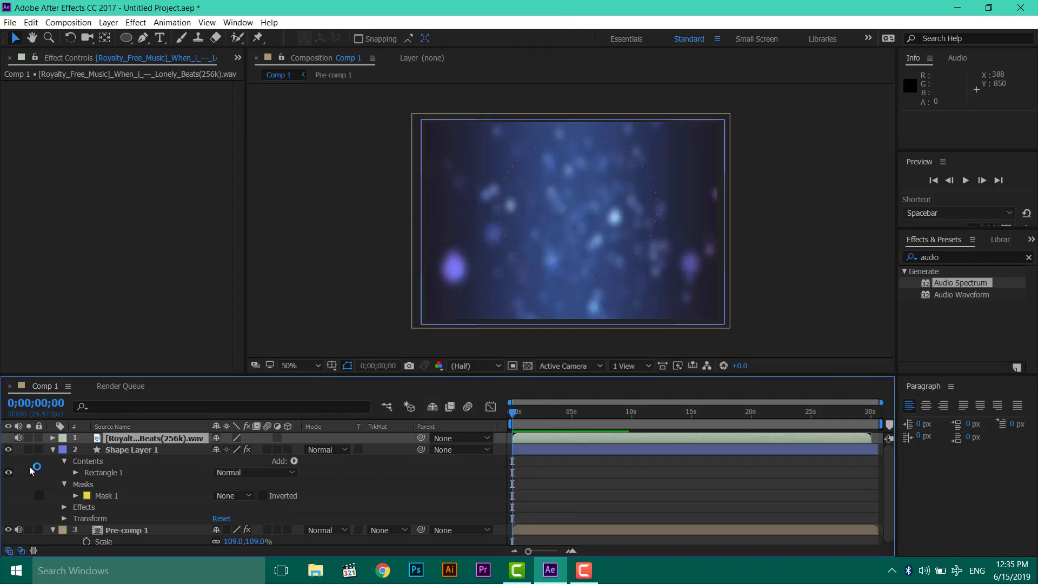
- Set Shape Layer 1's Audio Spectrum audio layer to the Royalty_Free_Music WAV layer, preview it and return to the start
click(112, 450)
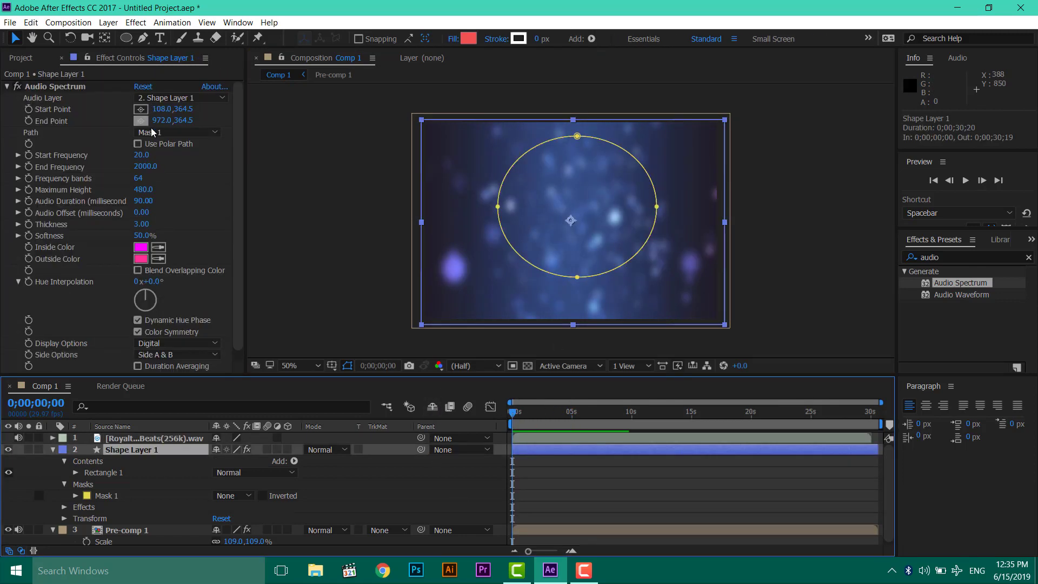
click(200, 96)
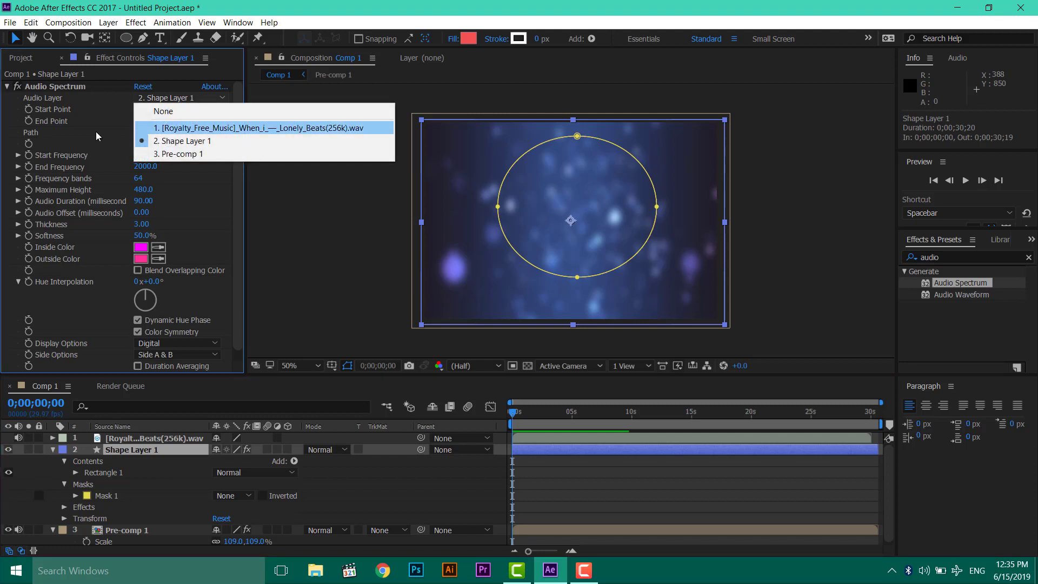
click(236, 128)
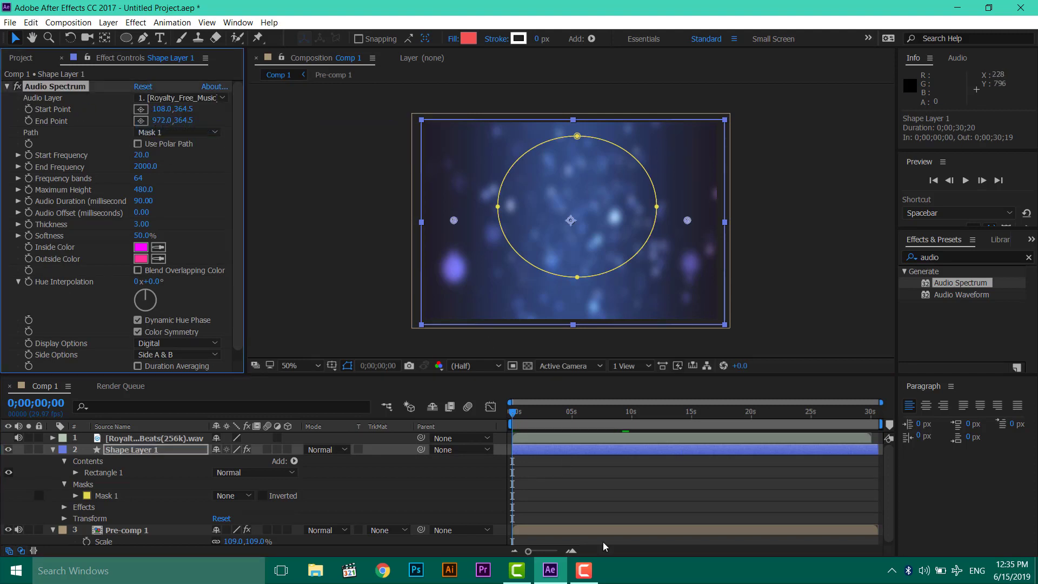
key(space)
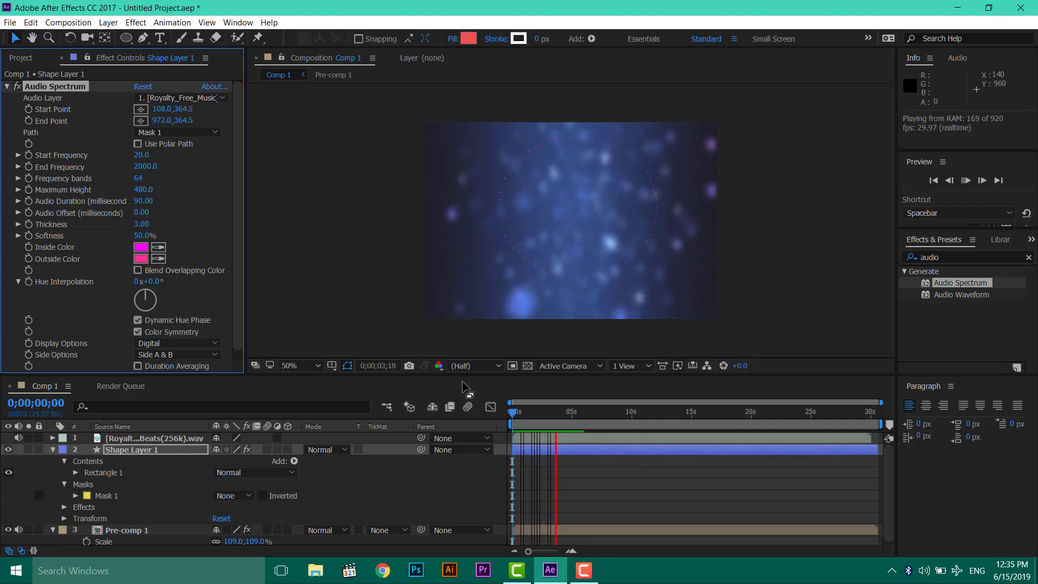
key(space)
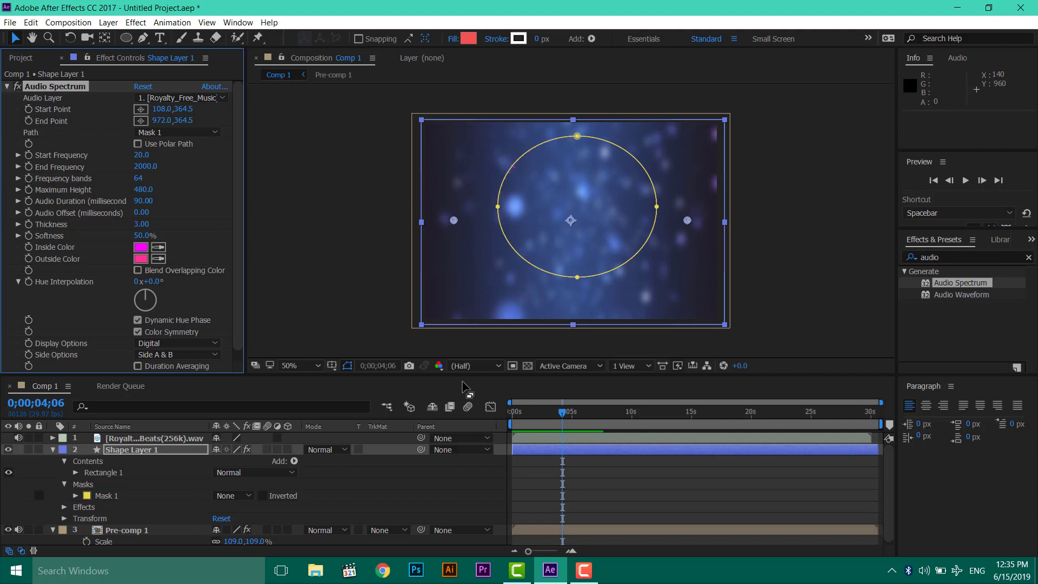
drag(538, 408, 488, 395)
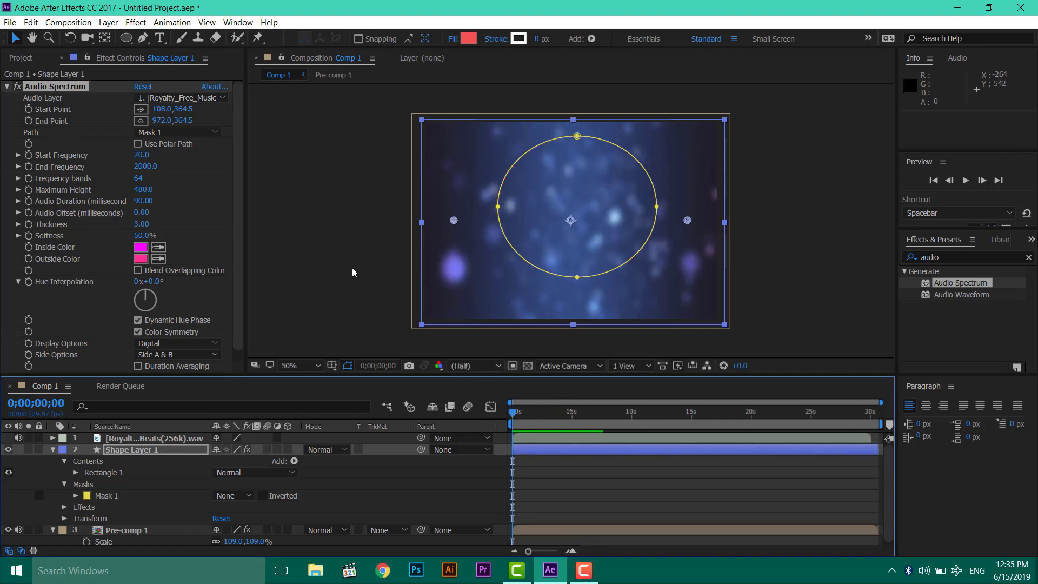
- Hide the mask and shape paths, set the Audio Spectrum's Maximum Height to 770.0 and preview it
click(348, 367)
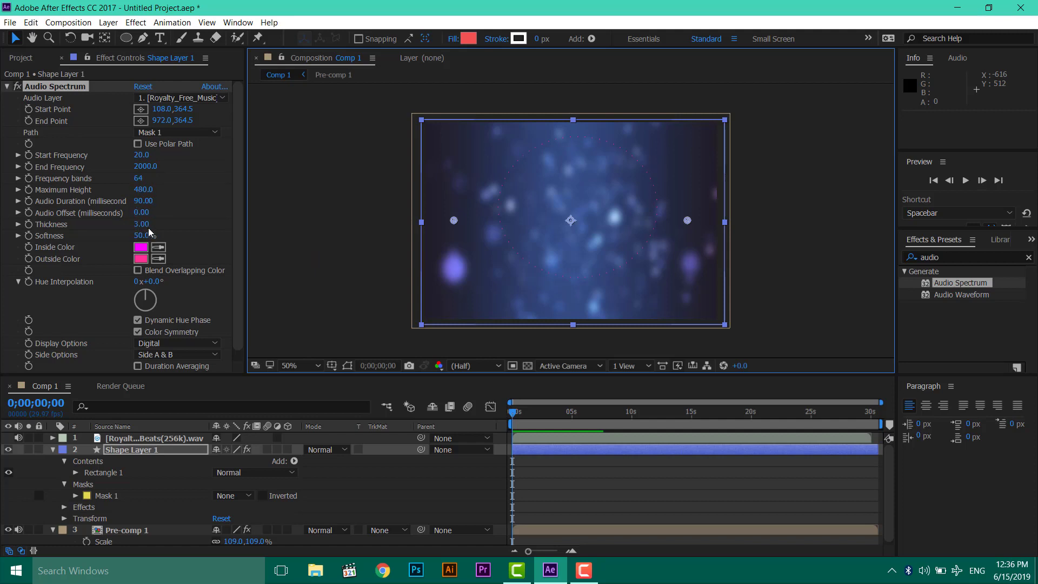
drag(142, 190, 172, 191)
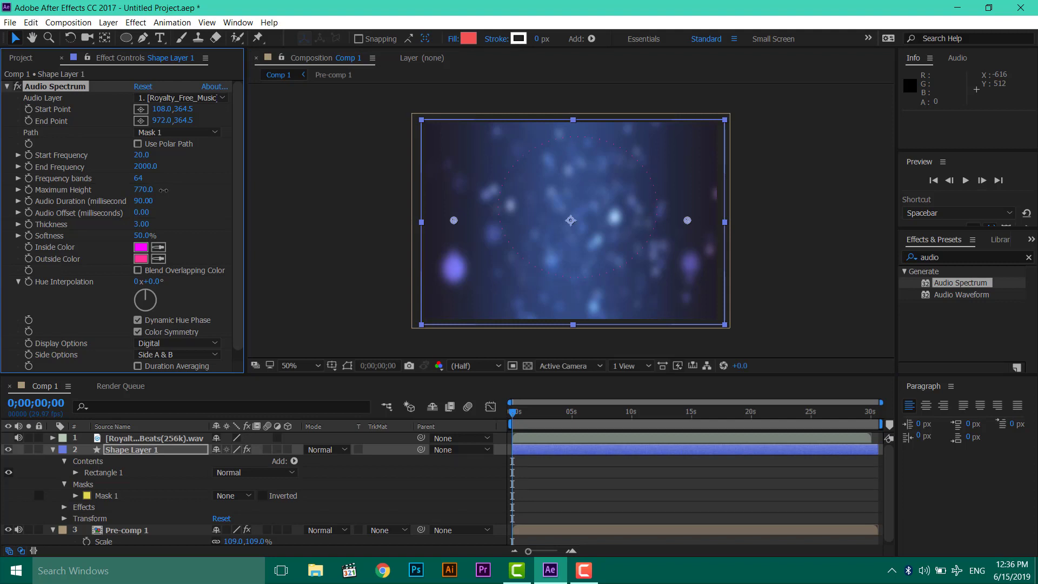
key(space)
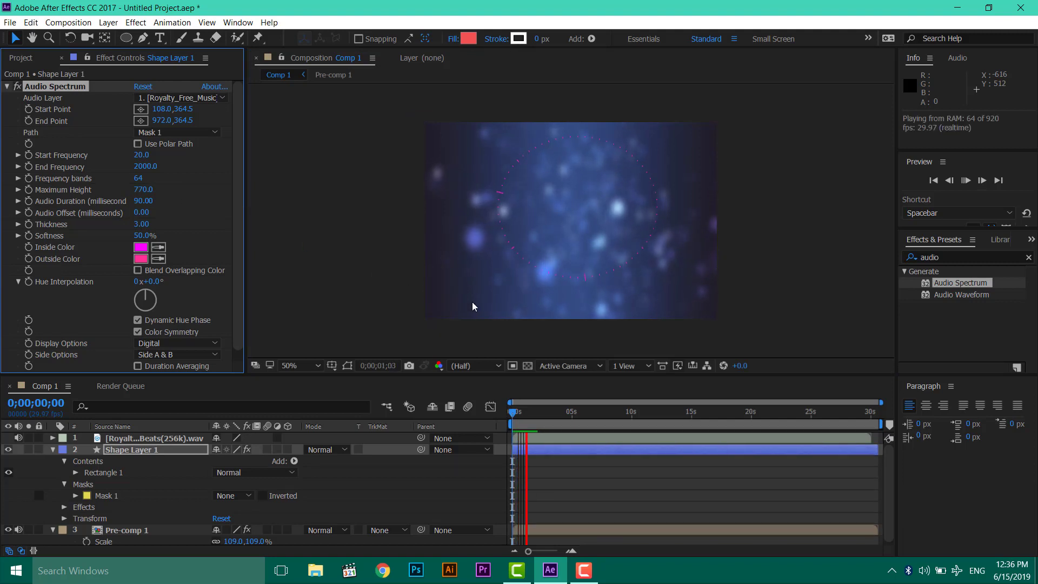
key(space)
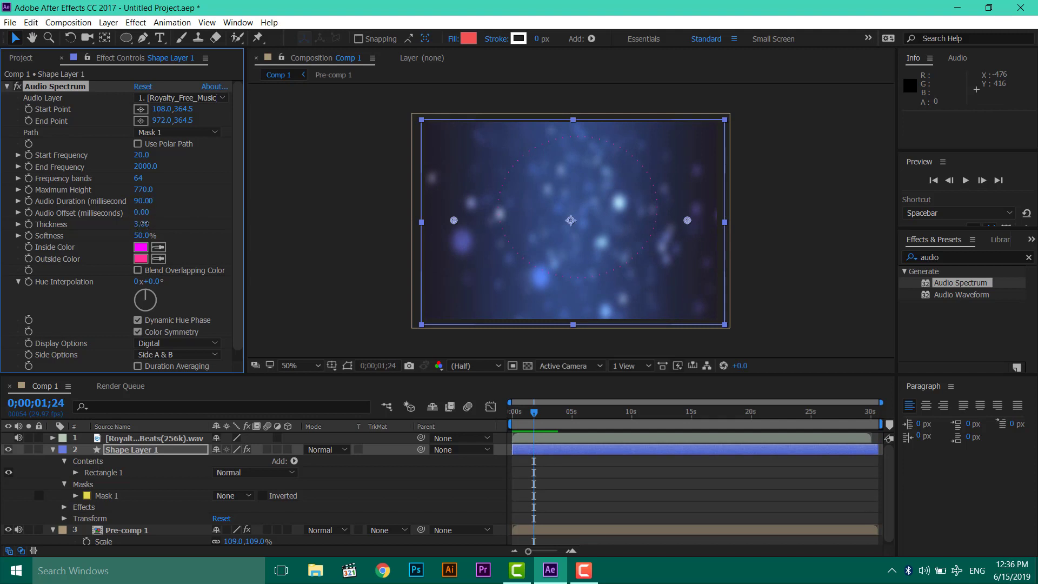
- Set the Audio Spectrum's Thickness to 4.90 and preview the circular spectrum
key(space)
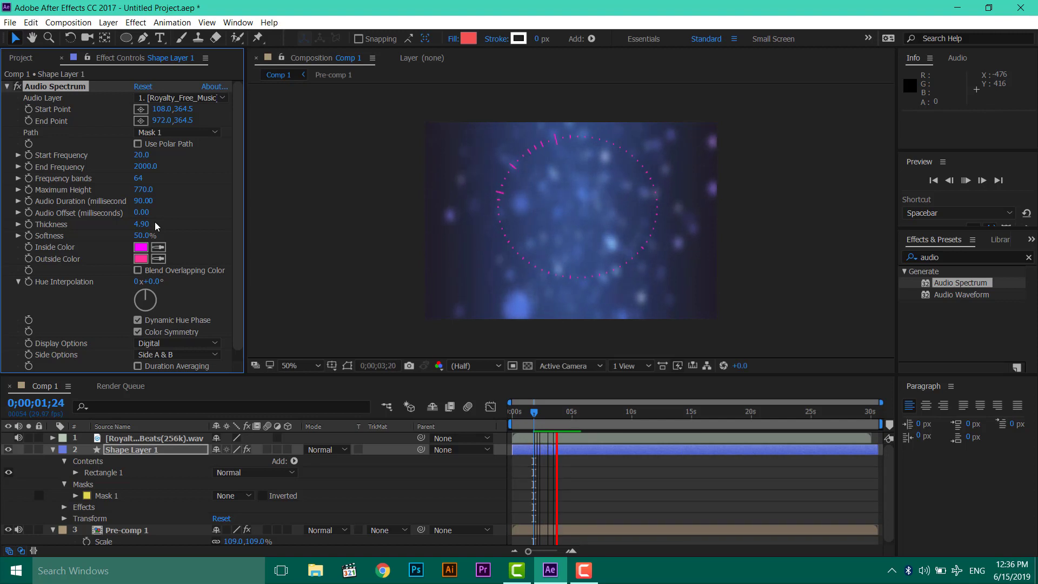
key(space)
- Set the Audio Spectrum's Start Frequency to 8820.0 and preview the result
drag(140, 155, 199, 154)
key(space)
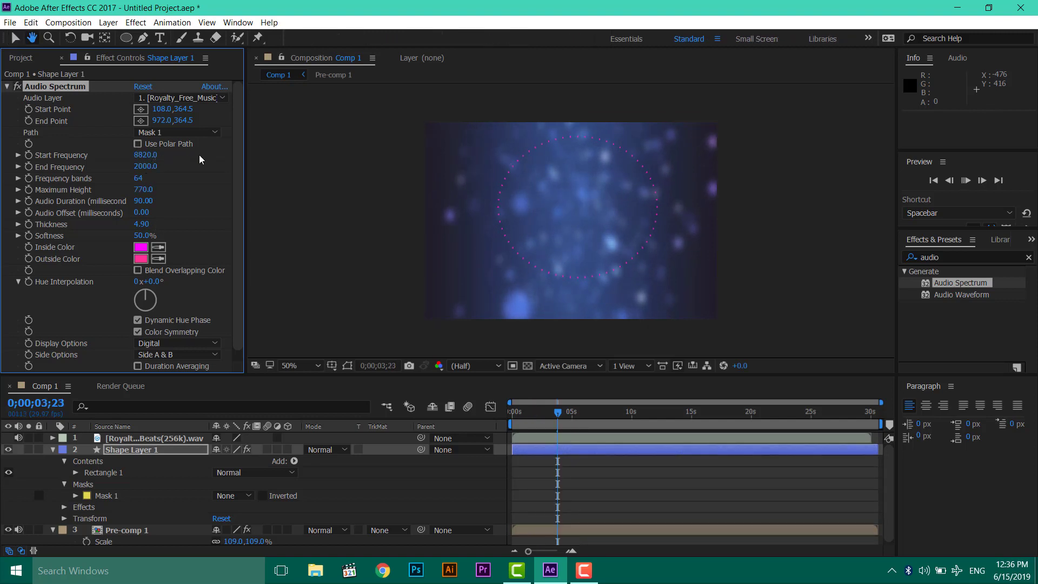
key(space)
- Set the Audio Spectrum's Start Frequency to 1.0 and preview the spectrum
click(146, 155)
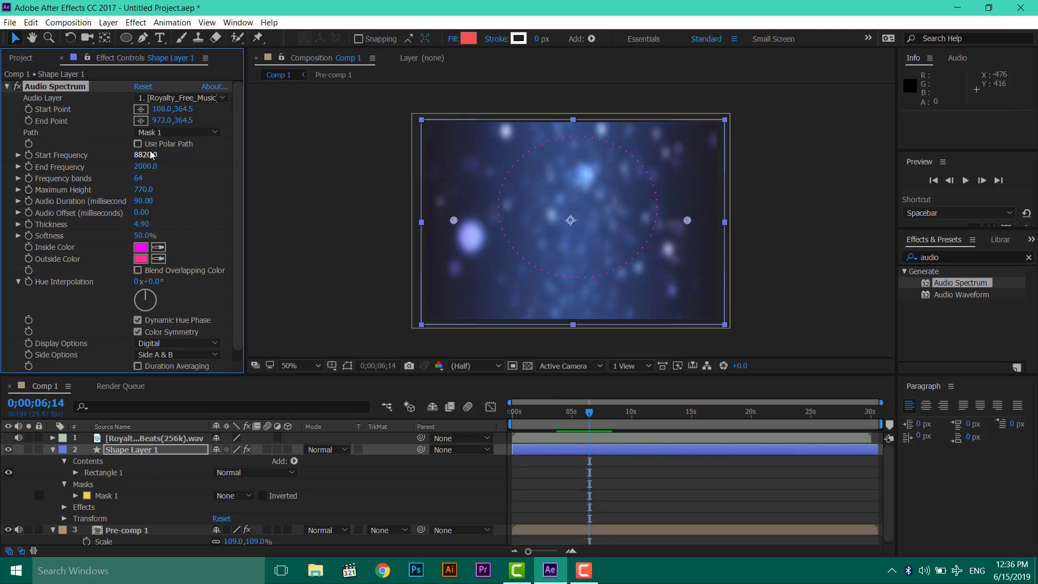
text(1)
key(Return)
key(space)
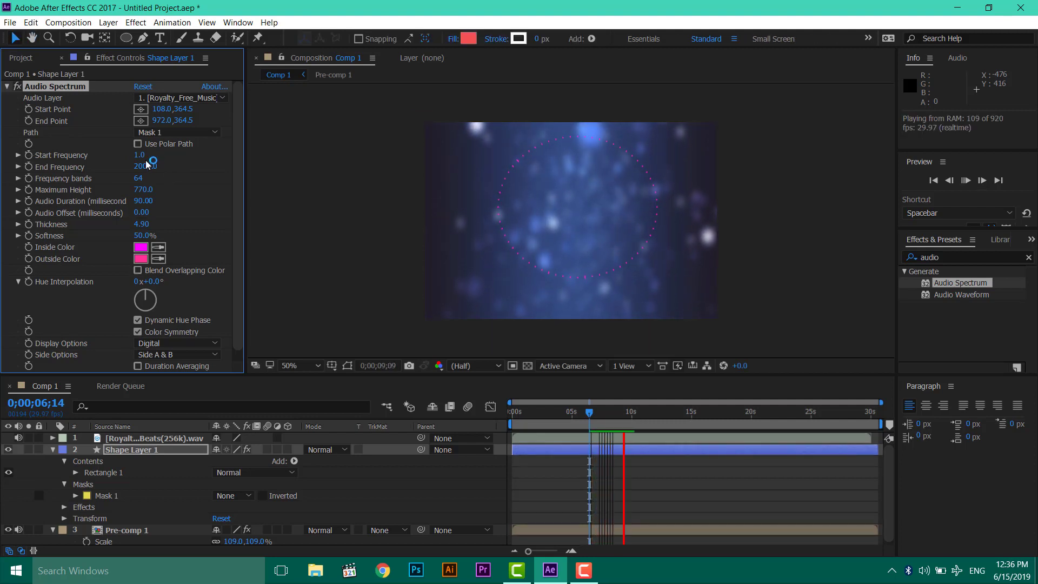
- Try Audio Spectrum End Frequency values of 801.0 and 8301.0, previewing the circular spectrum
drag(147, 165, 191, 173)
key(space)
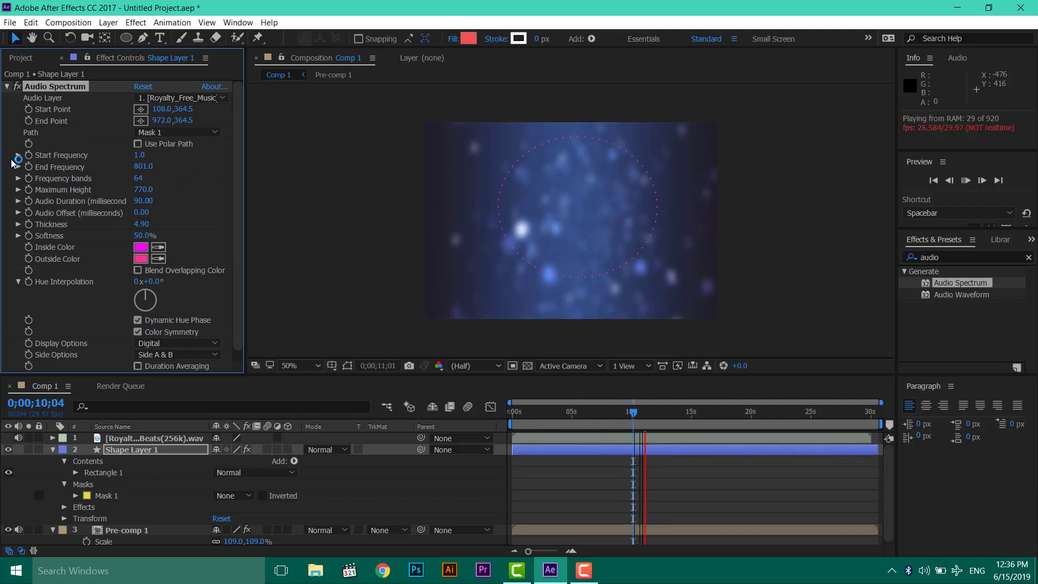
drag(12, 162, 131, 164)
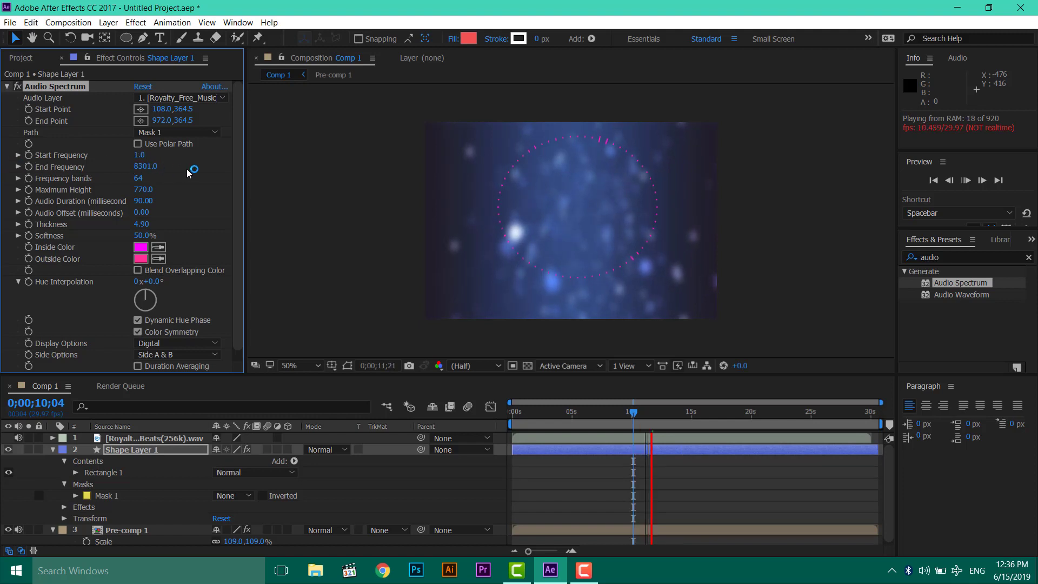
key(space)
key(space)
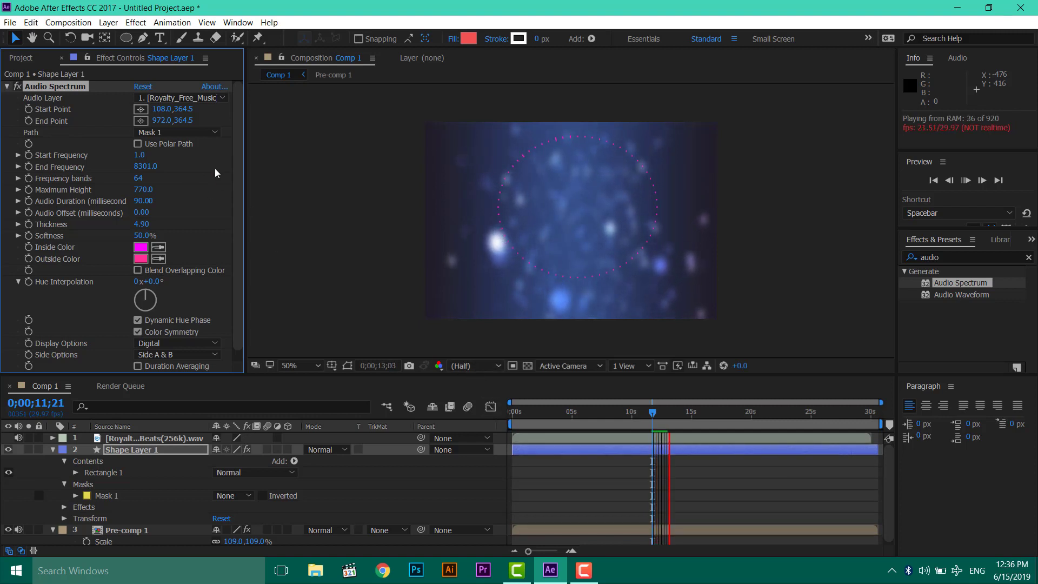
key(space)
- Set the Audio Spectrum's End Frequency to 401.0 and preview the composition, including from its start
drag(146, 166, 131, 165)
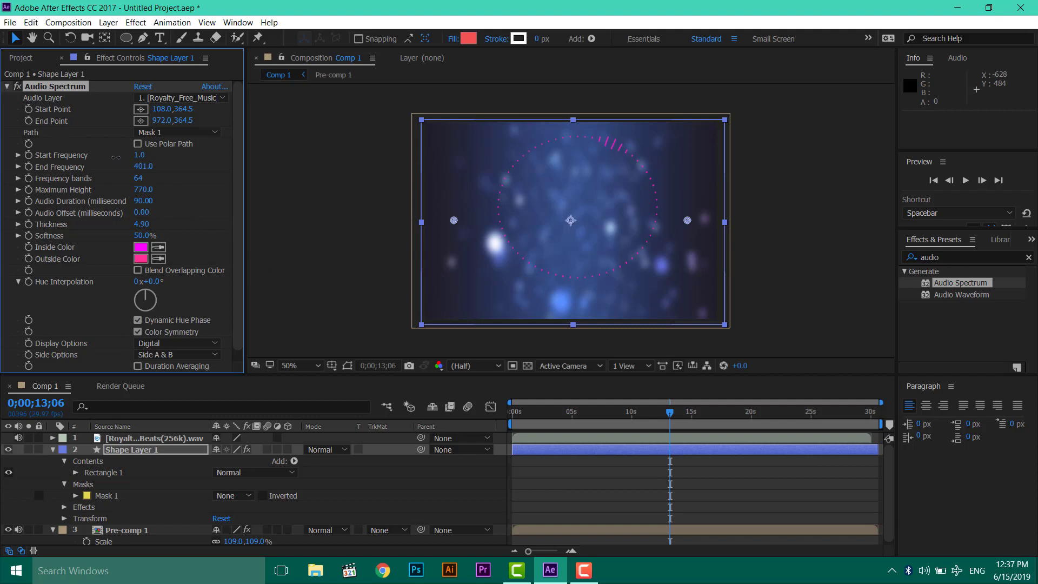
key(space)
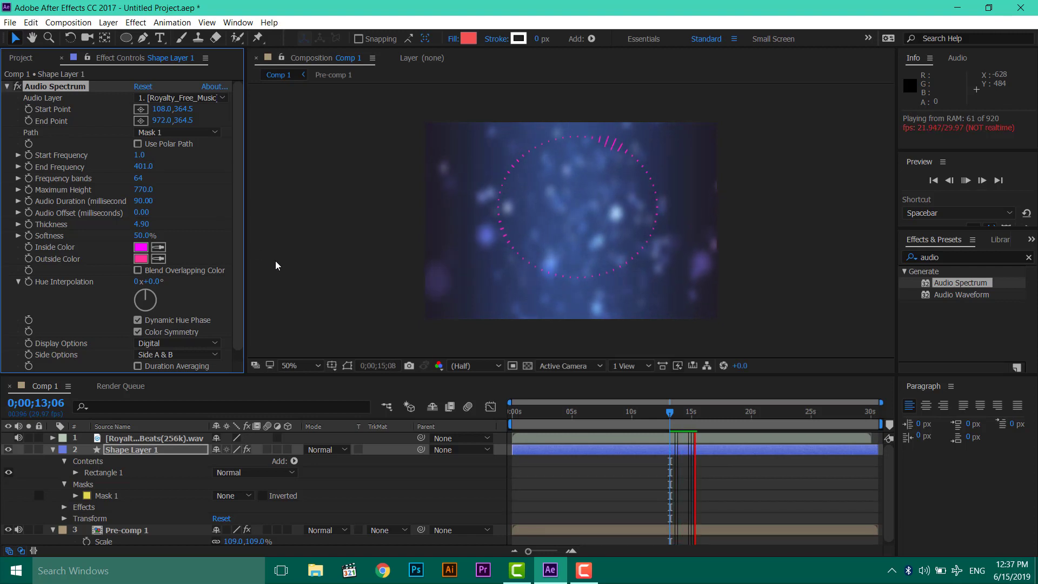
click(548, 412)
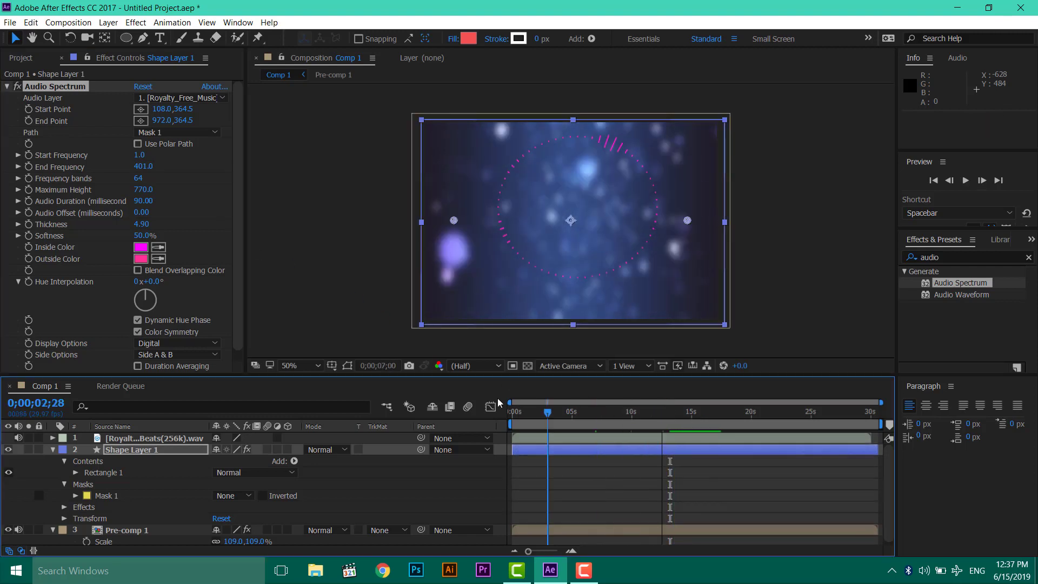
key(Home)
key(space)
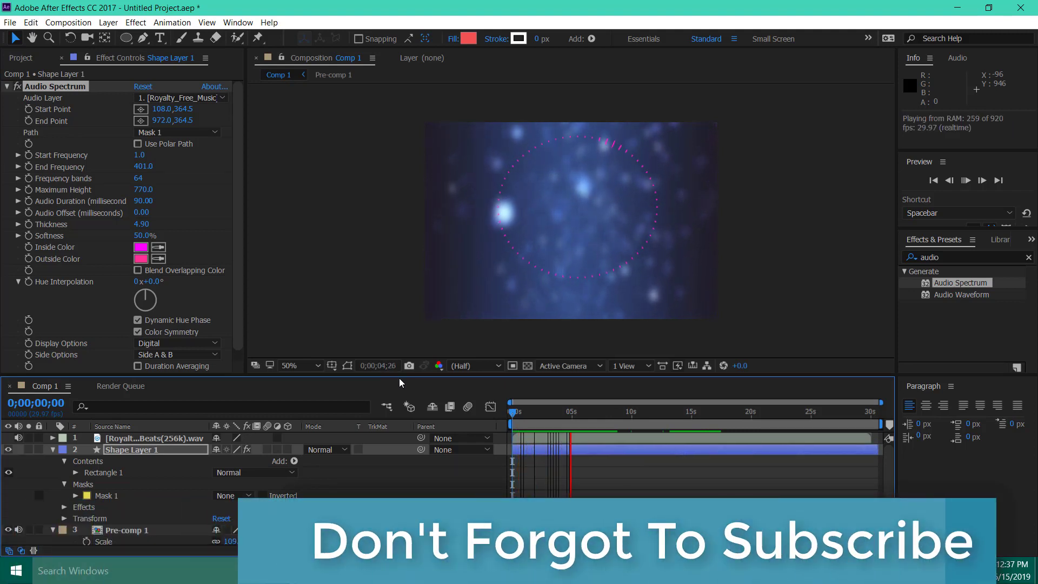
key(space)
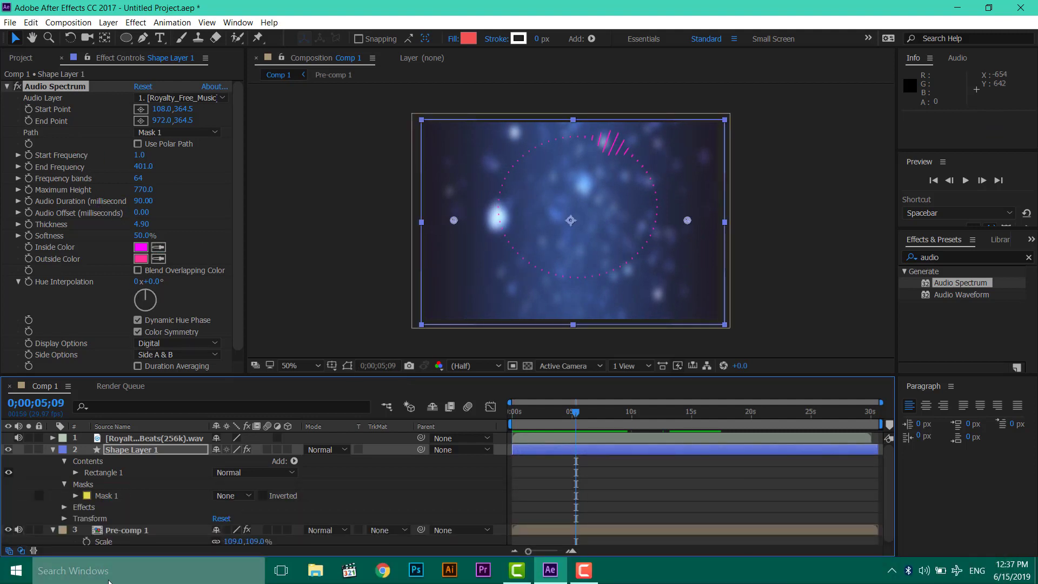
- Set the Audio Spectrum's Side Options to Side B and preview the composition from the start
click(173, 354)
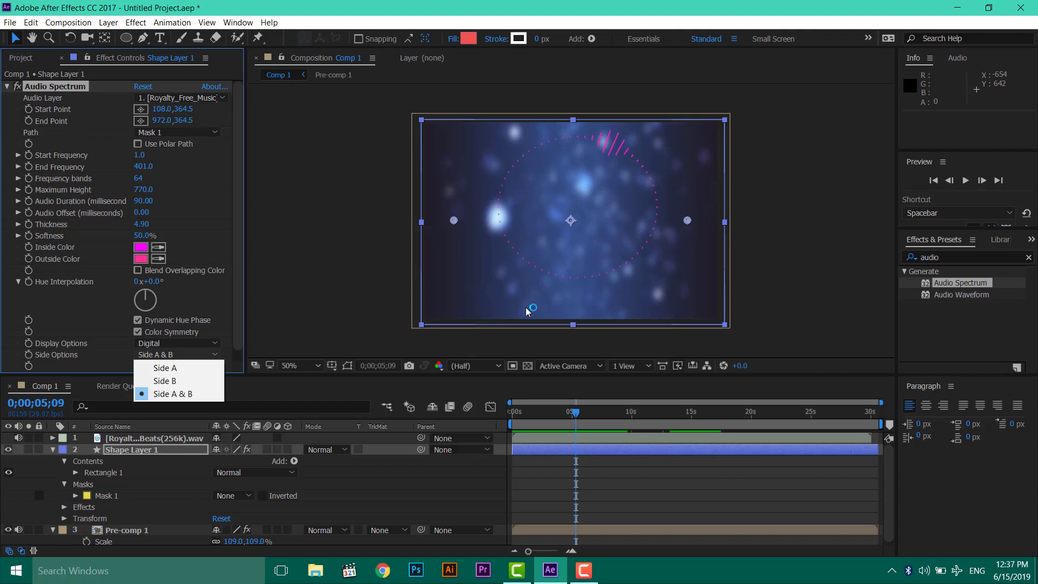
click(173, 381)
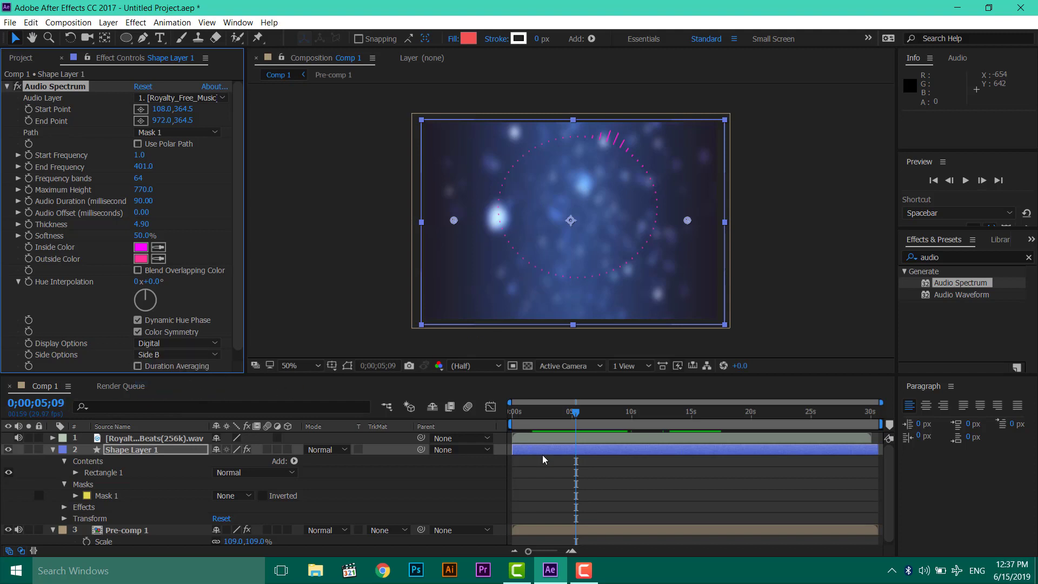
click(412, 397)
key(space)
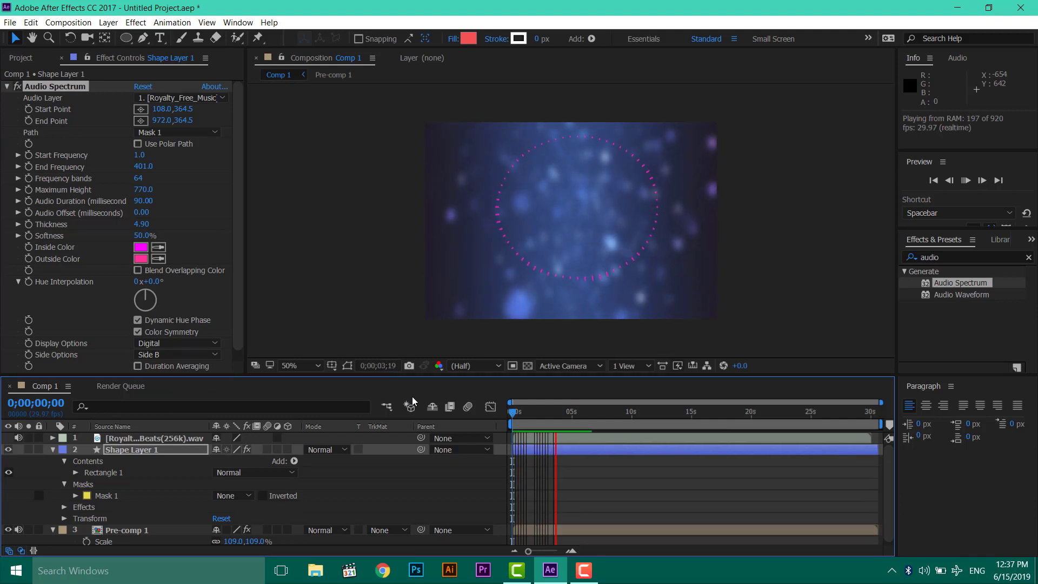
key(space)
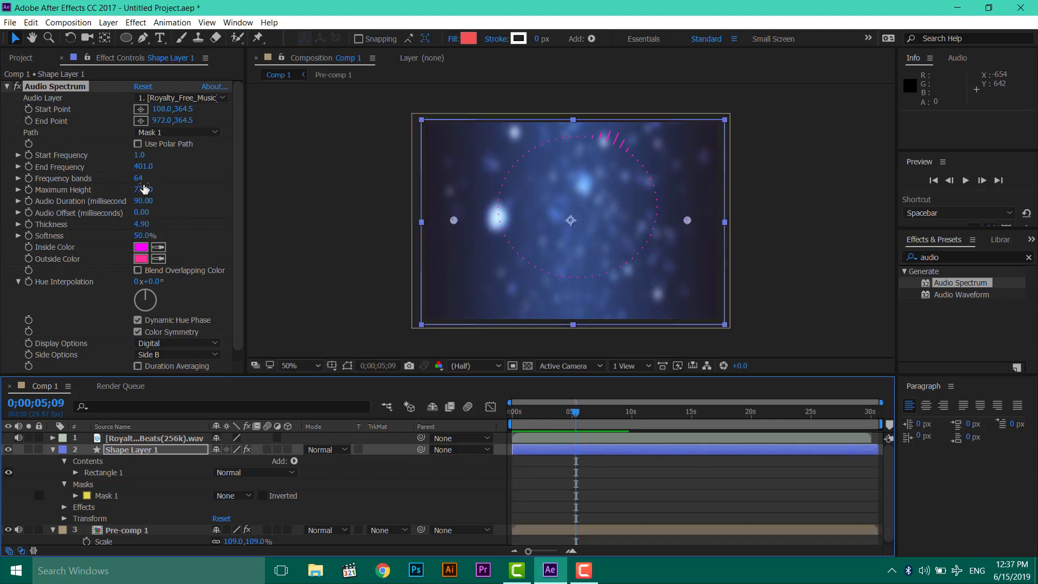
- Set the Audio Spectrum's Maximum Height to 1470.0 and its Thickness to 9.20, previewing each change
drag(141, 189, 167, 193)
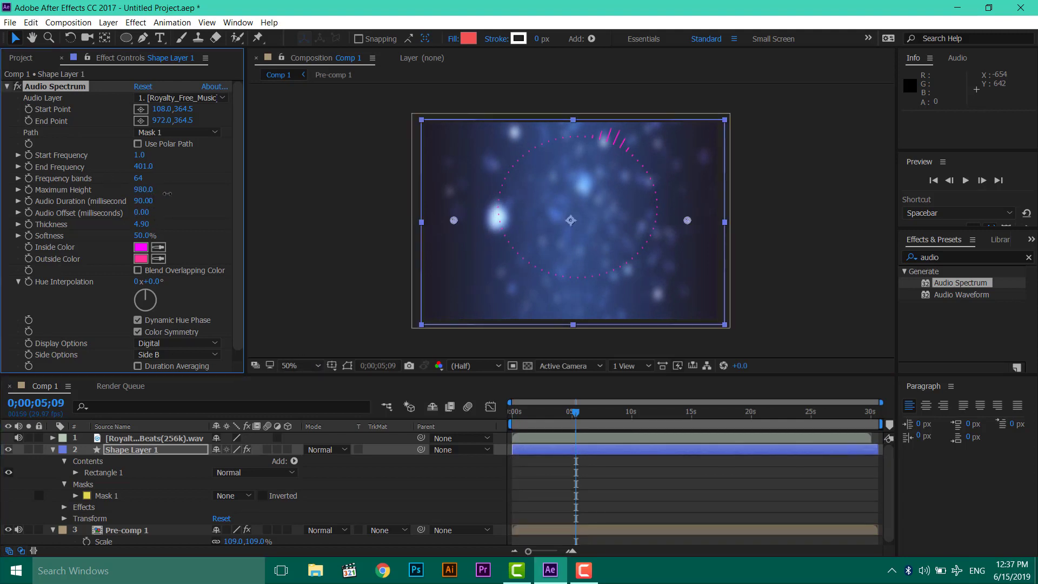
key(space)
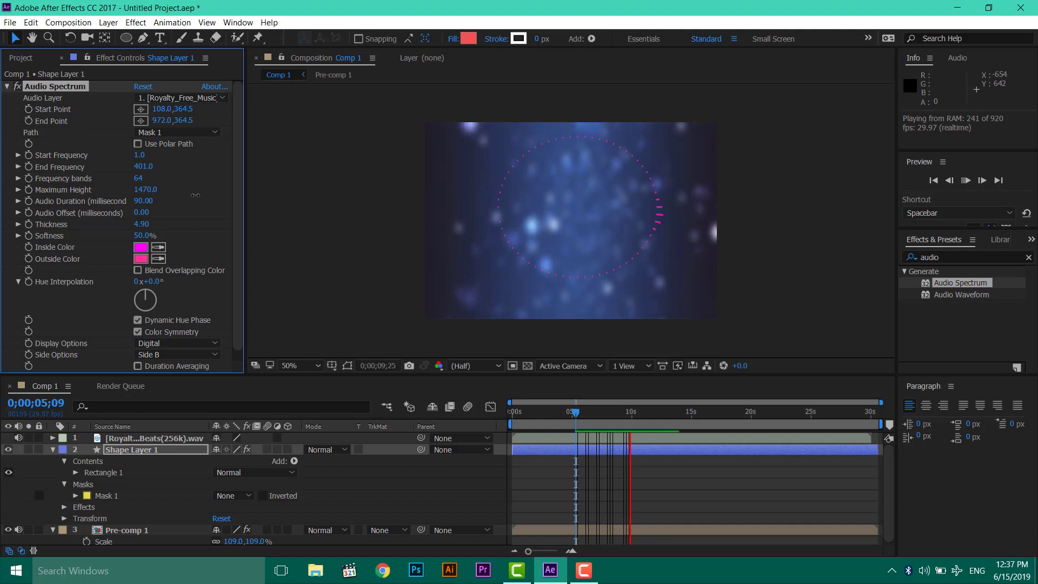
key(space)
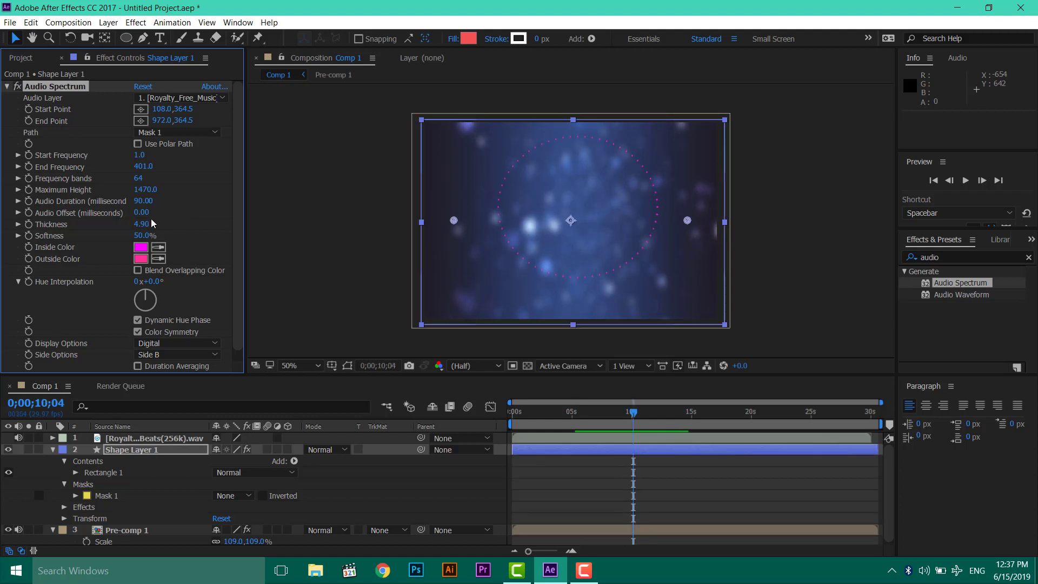
drag(143, 224, 154, 222)
key(space)
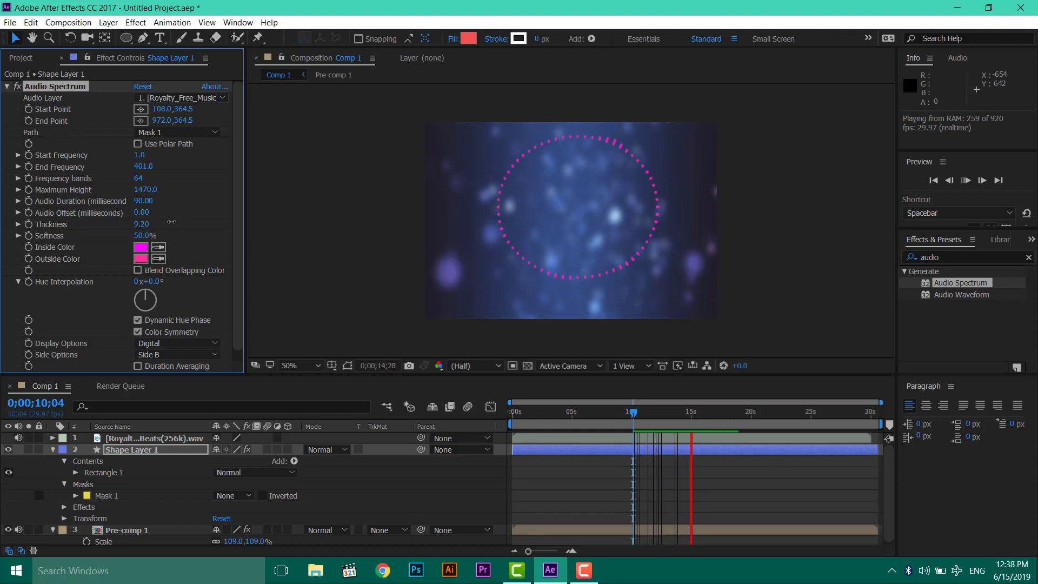
key(space)
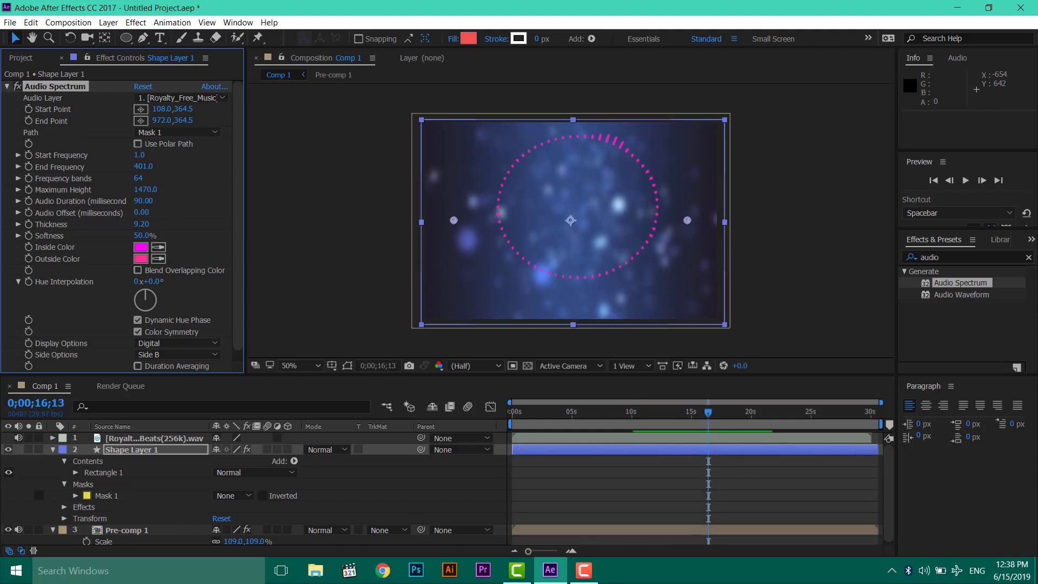
- Duplicate Mask 1 on Shape Layer 1 and scale the copy about its centre to about 90.5%
click(53, 450)
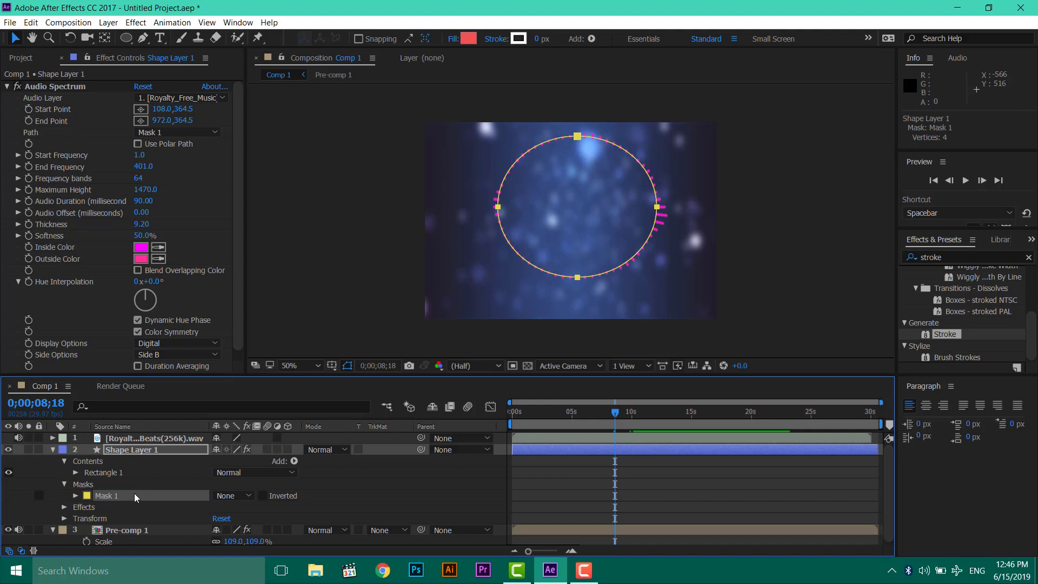
key(ctrl+d)
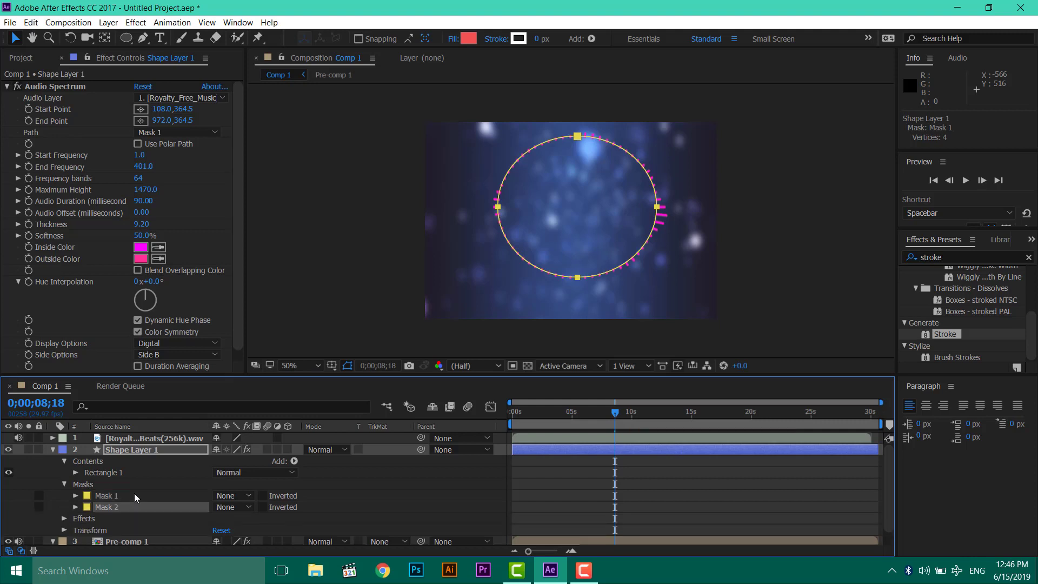
double_click(498, 212)
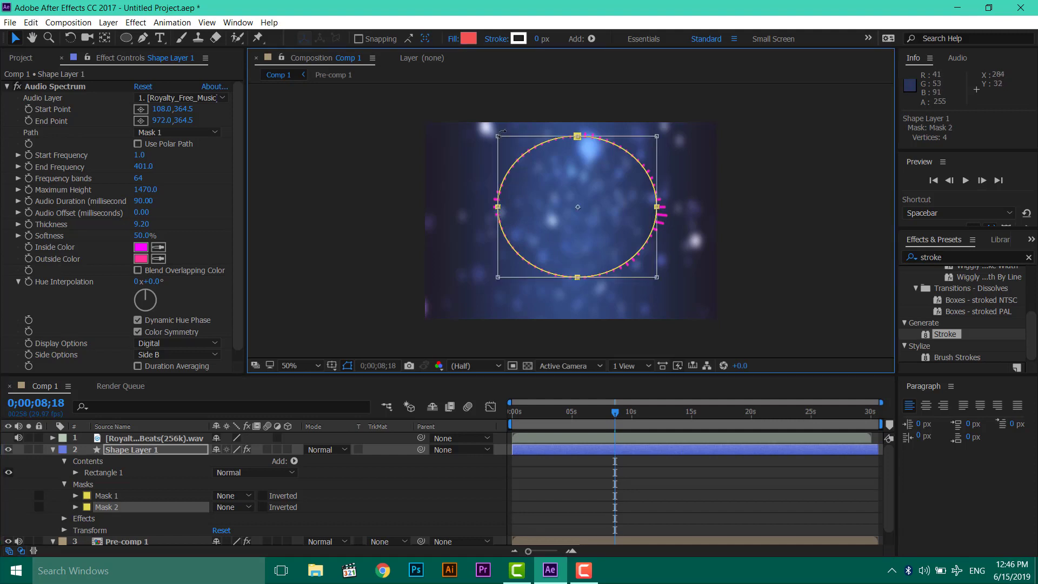
drag(498, 136, 506, 144)
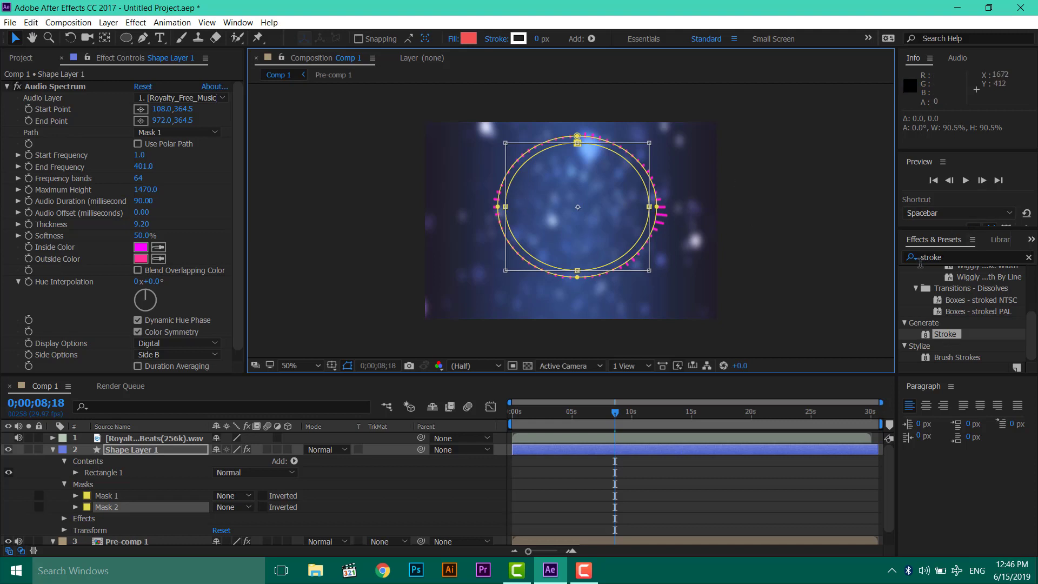
- Apply the Stroke effect to Shape Layer 1 and set its Path to Mask 2
double_click(950, 339)
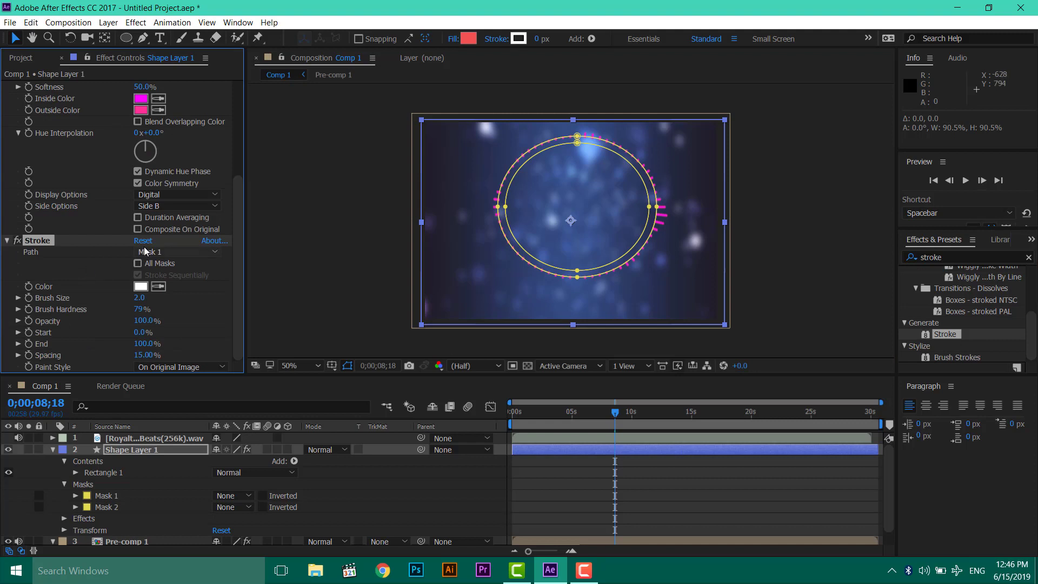
click(166, 251)
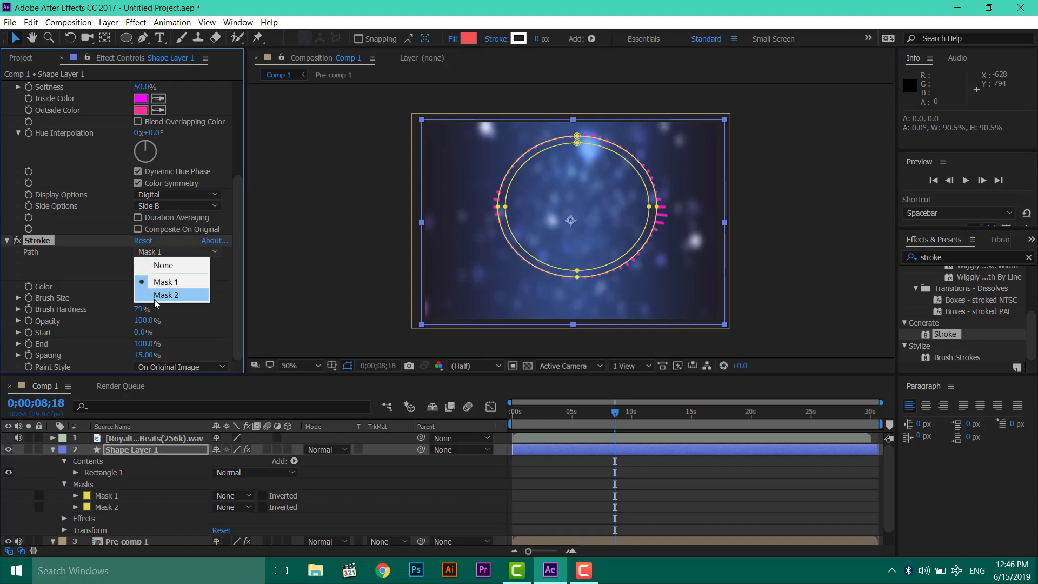
click(156, 295)
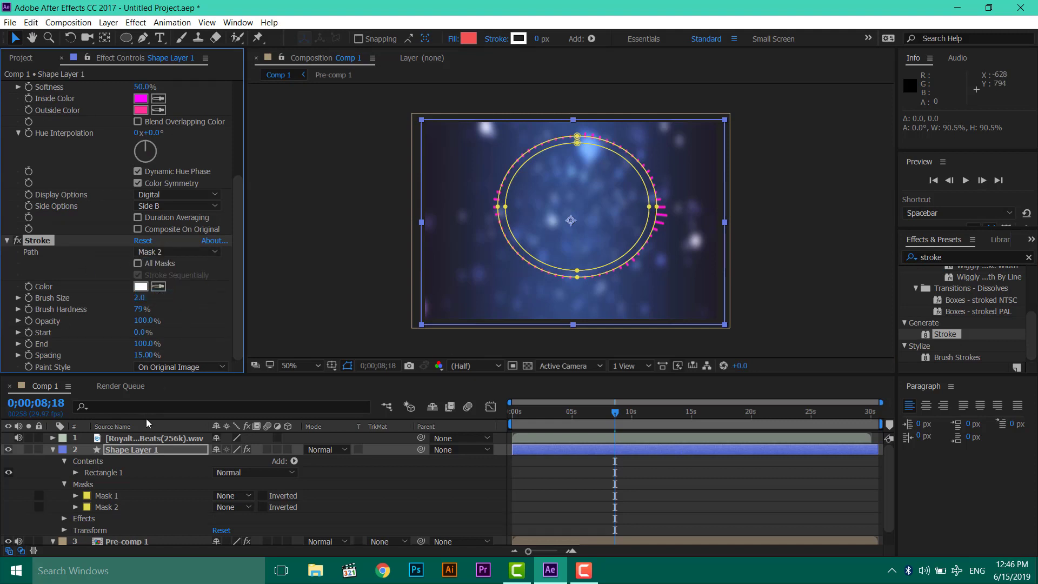
- Set the Stroke's Brush Size to 11.8 and preview the composition from the start
mouse_move(141, 298)
mouse_down()
mouse_move(189, 301)
mouse_move(180, 299)
mouse_up()
click(473, 394)
key(space)
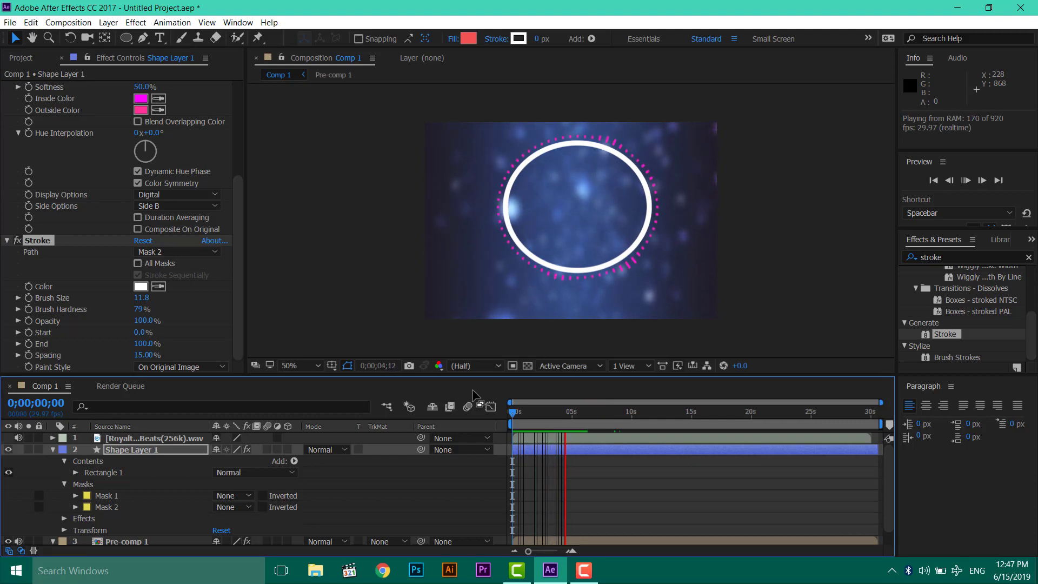
key(space)
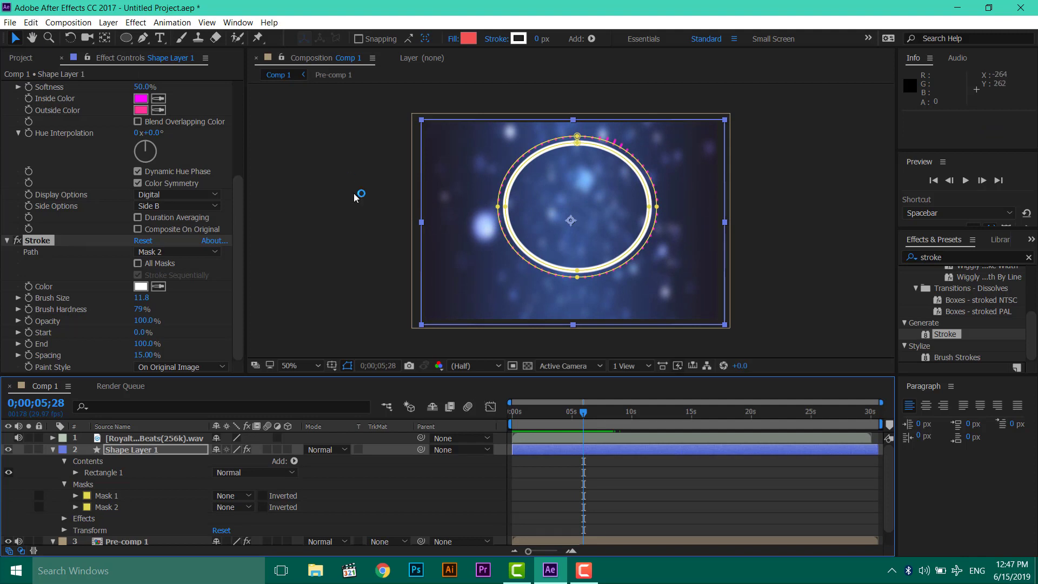
- Keyframe the Stroke's Start property at 0;00;00;00 with a value of 100.0%
key(Home)
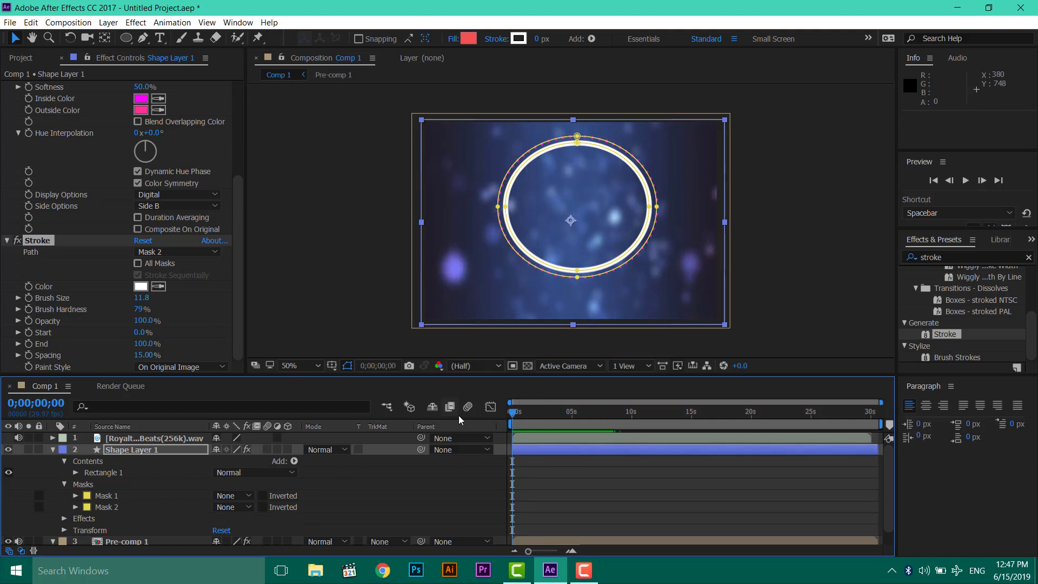
click(29, 337)
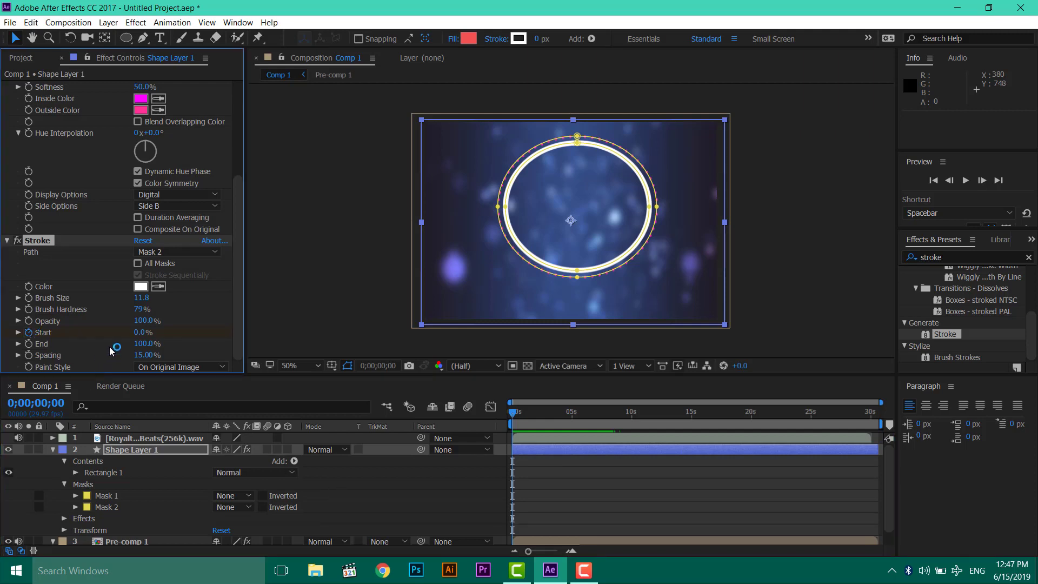
drag(142, 332, 300, 324)
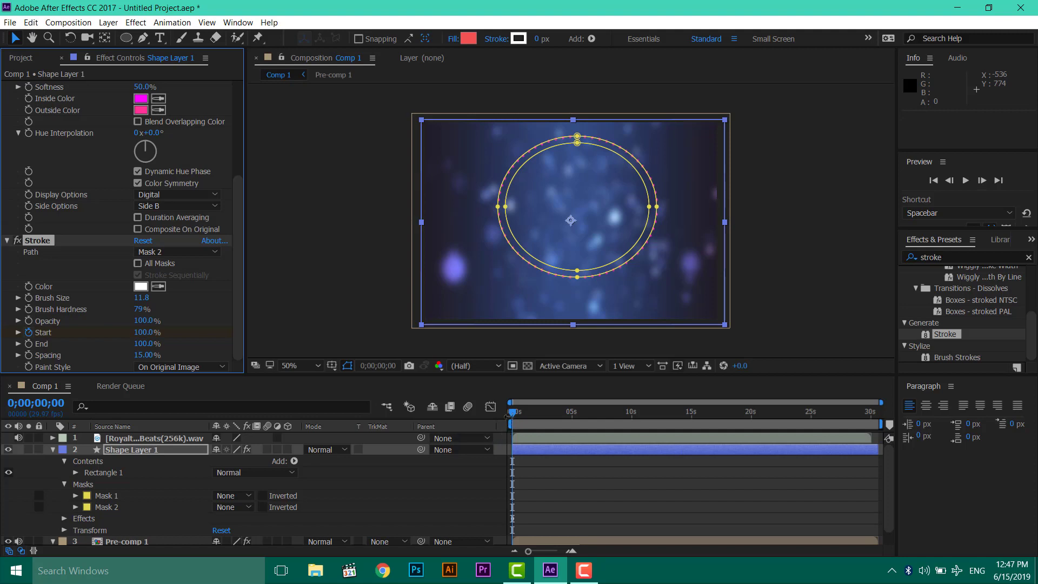
- Set the Stroke's Start to 0.0% at 0;00;29;28 and preview the ring animation from the beginning
drag(514, 414, 871, 414)
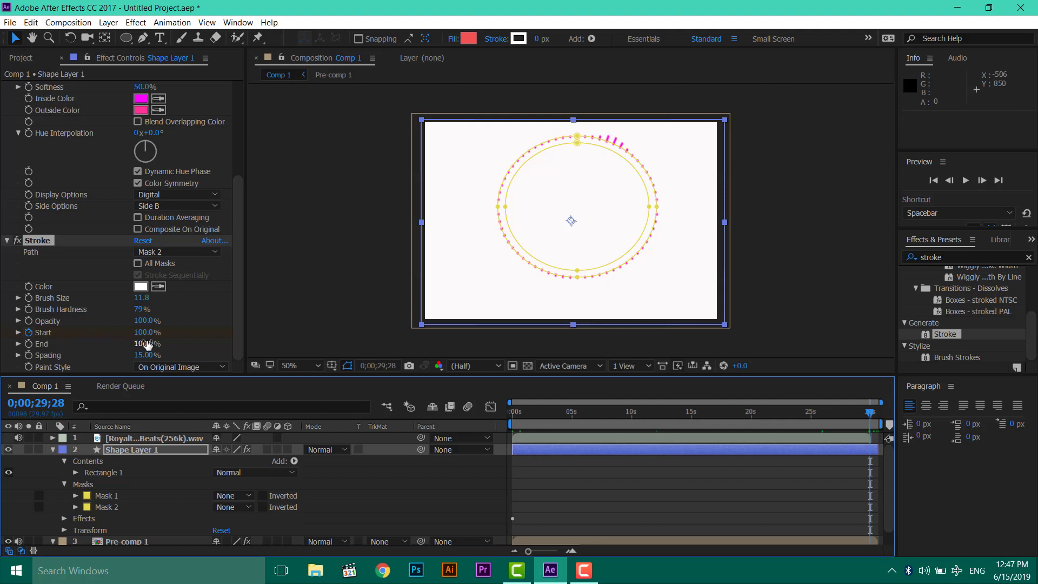
drag(137, 332, 78, 329)
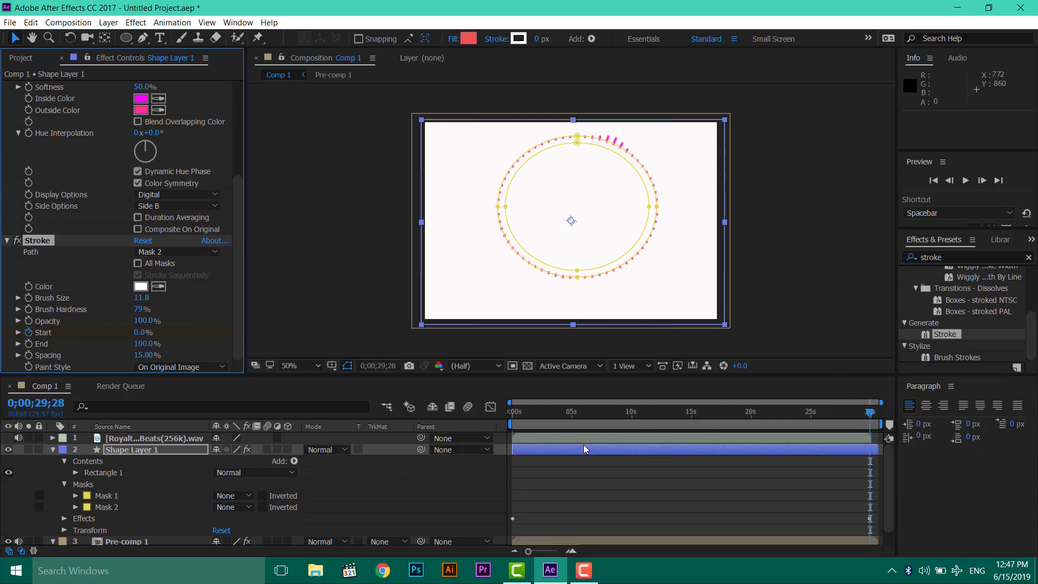
drag(877, 414, 327, 469)
key(space)
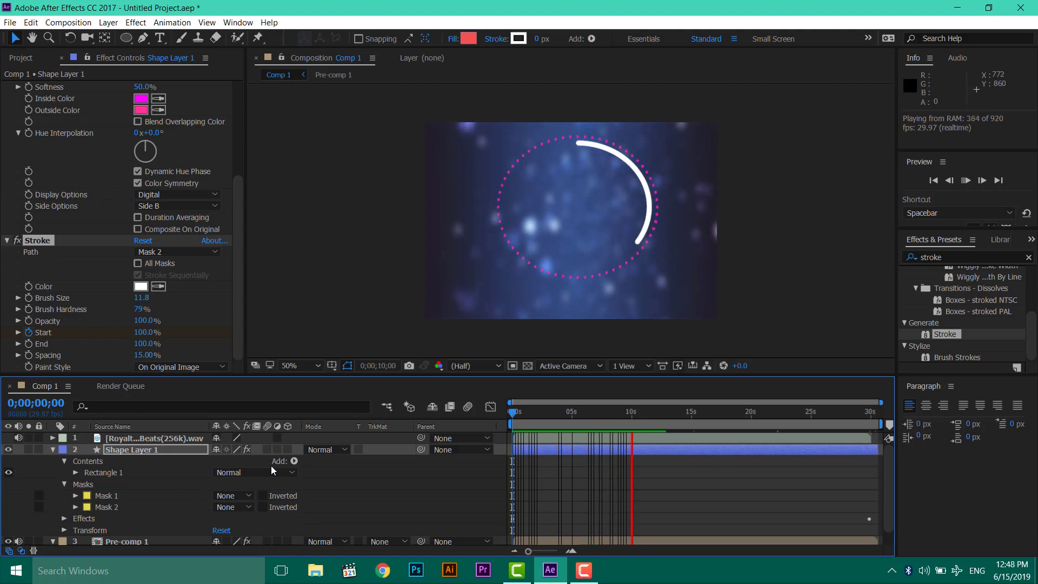
key(space)
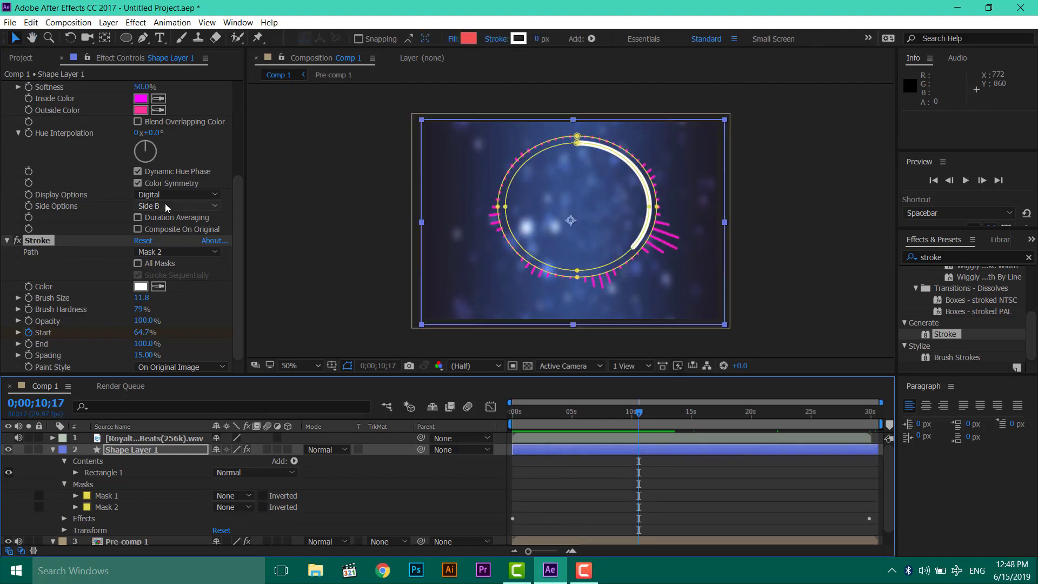
- Duplicate Mask 2 on Shape Layer 1 and scale the copy down to about 92.7% around its centre
click(372, 223)
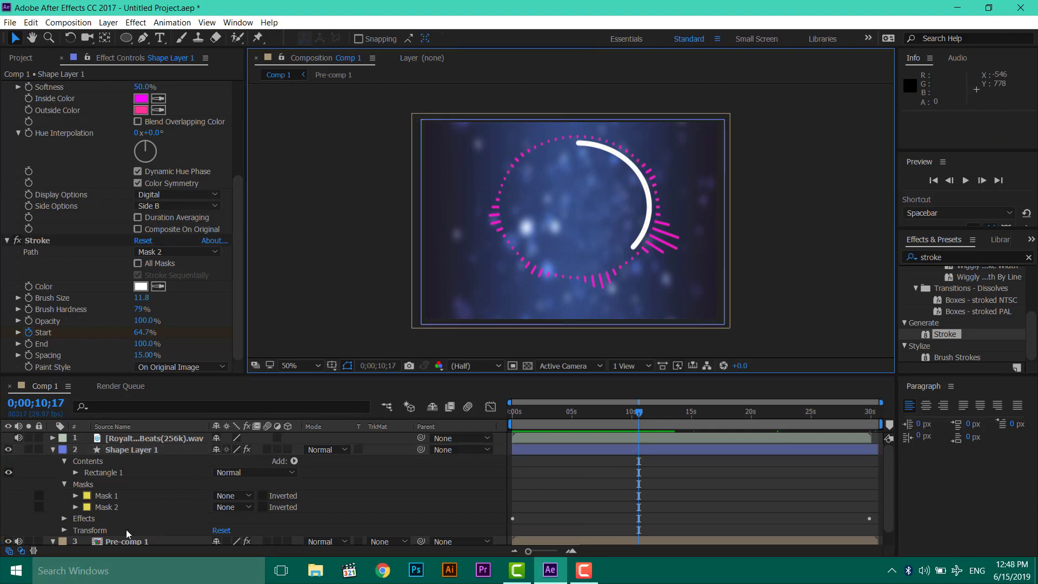
click(124, 506)
key(ctrl+d)
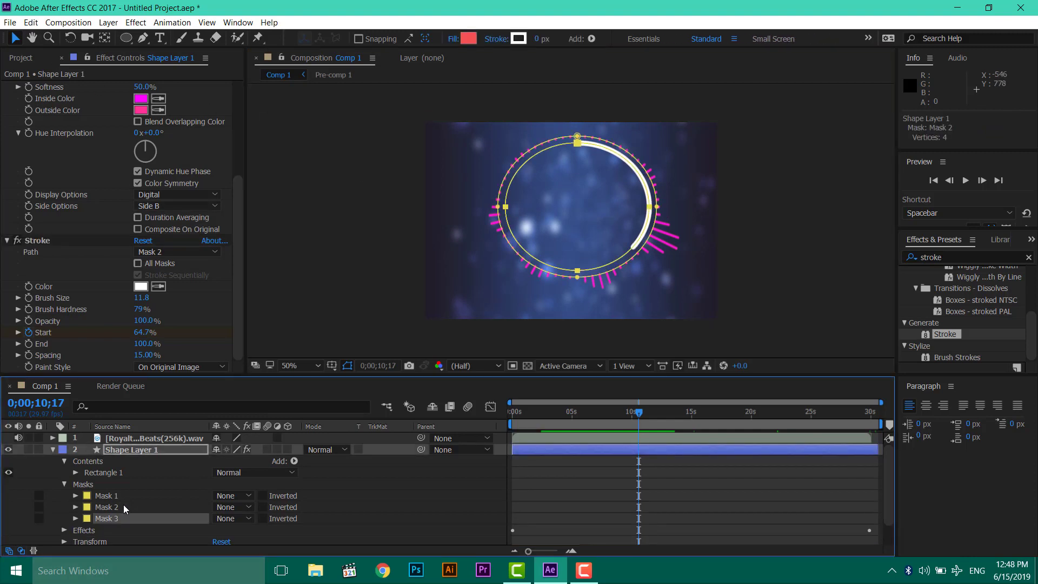
double_click(579, 271)
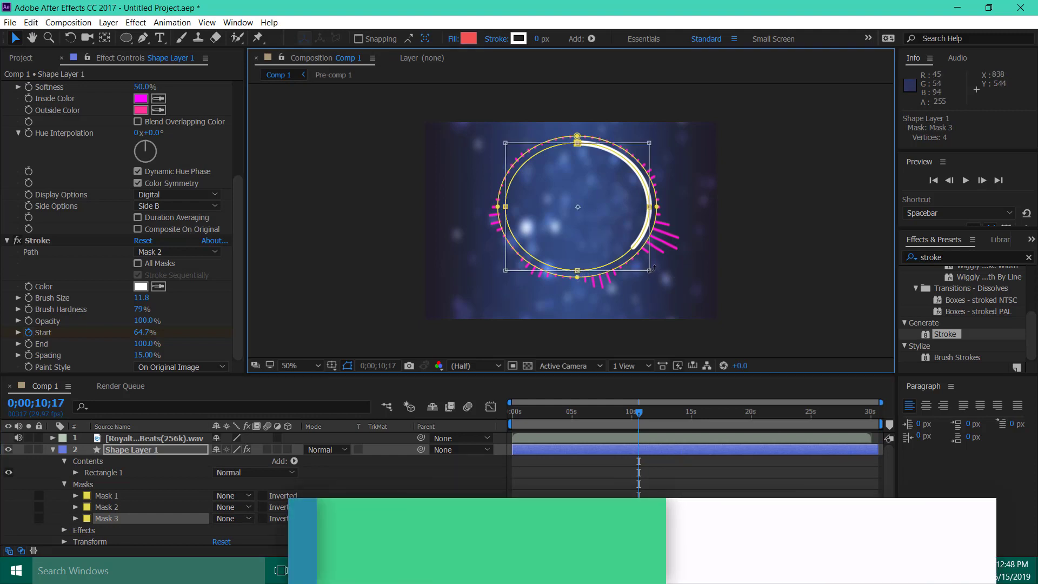
drag(649, 270, 649, 270)
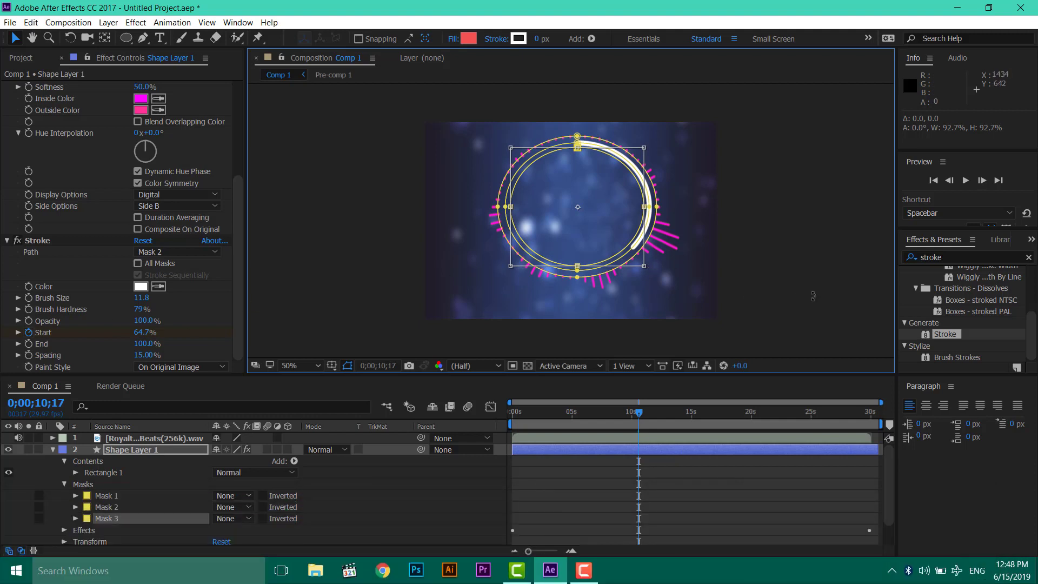
- Add a second Stroke effect to Shape Layer 1 with its Path on Mask 3 and a Brush Size of 3.7
double_click(951, 332)
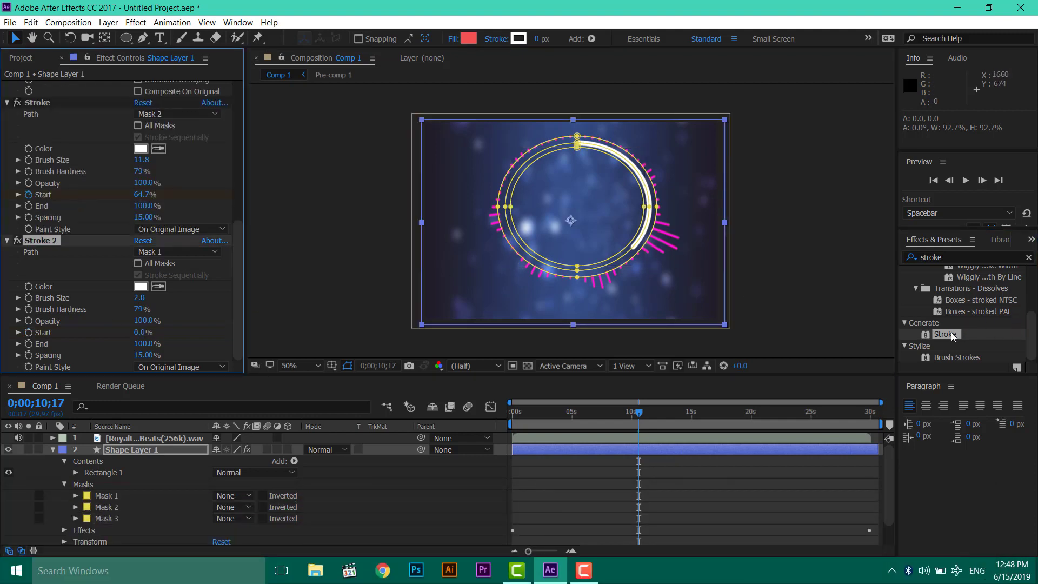
click(205, 252)
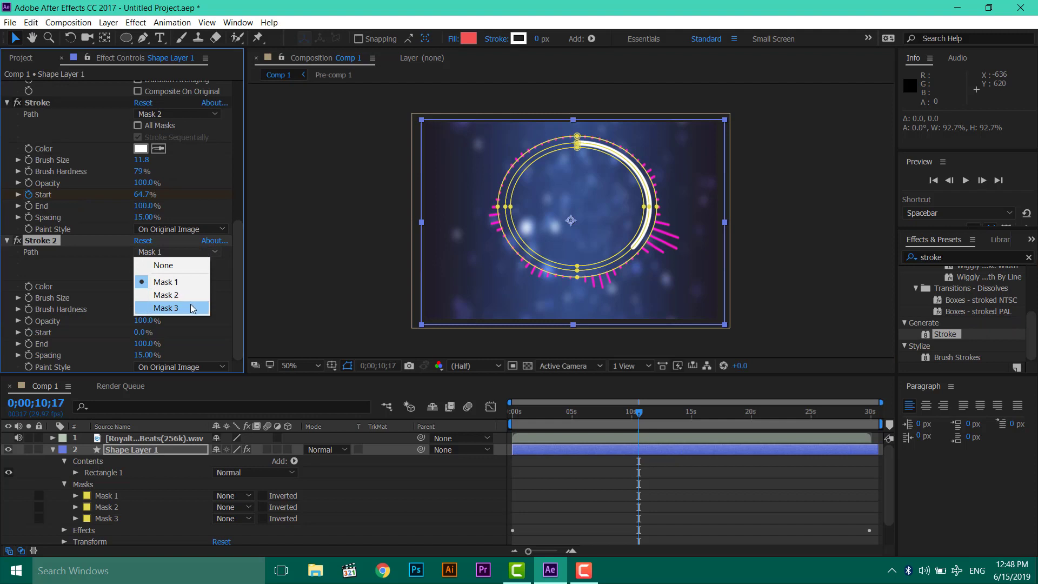
click(196, 308)
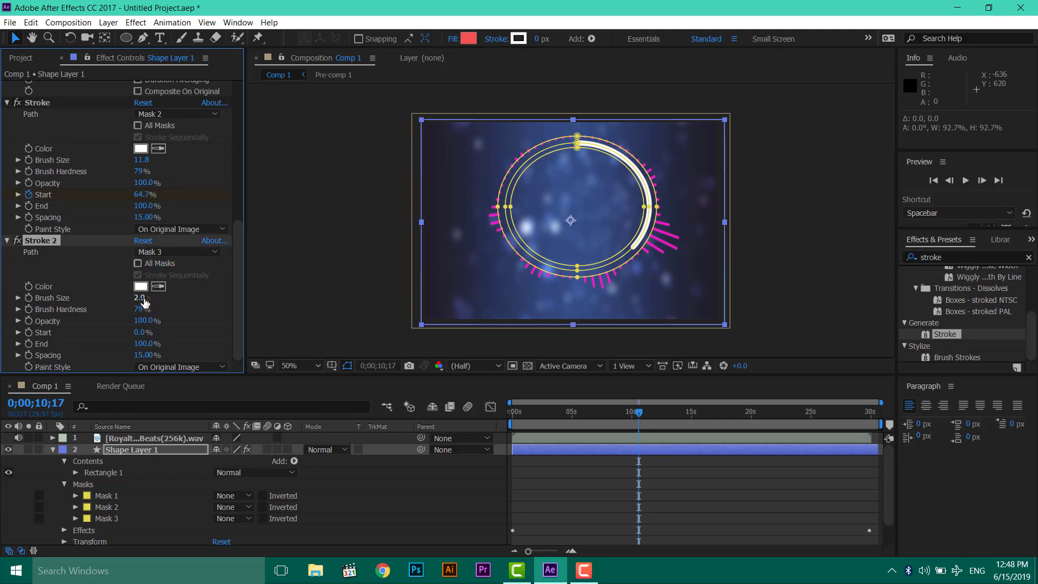
drag(140, 298, 151, 299)
click(323, 231)
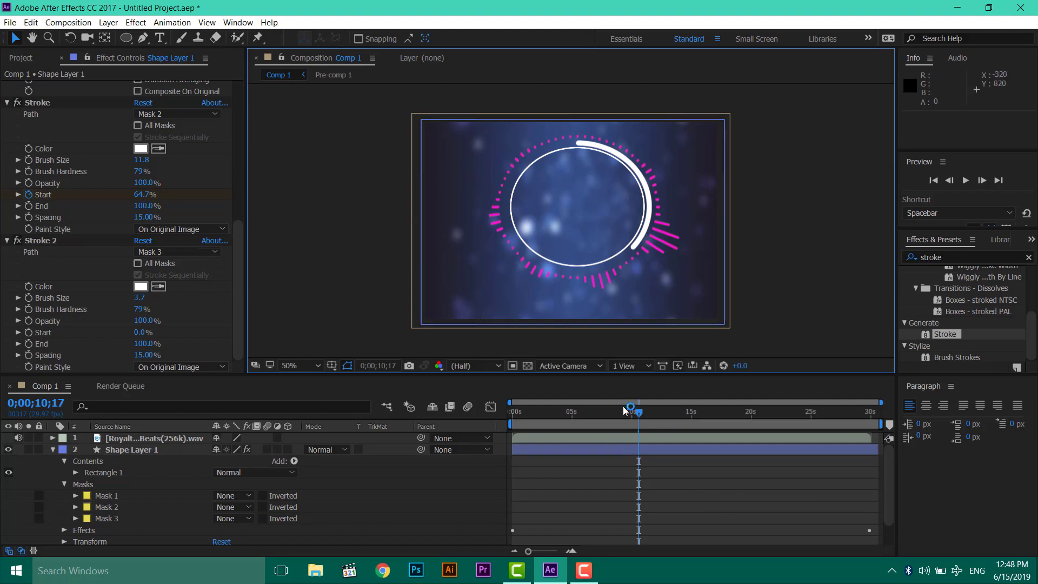
- Preview the composition from the start to check both rings, and return the playhead to 0;00;00;00
click(491, 400)
key(Home)
key(space)
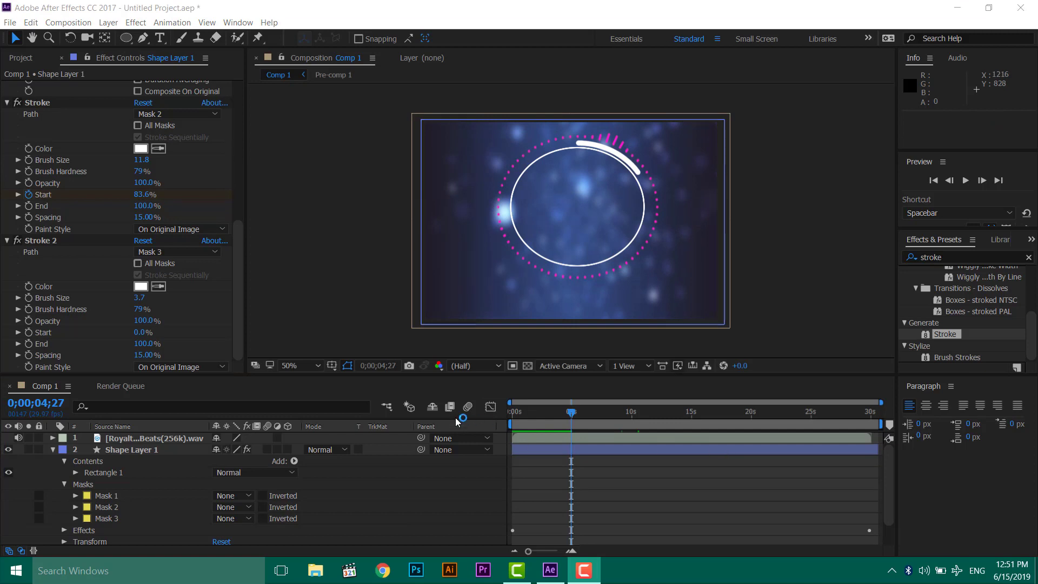
click(583, 414)
key(Home)
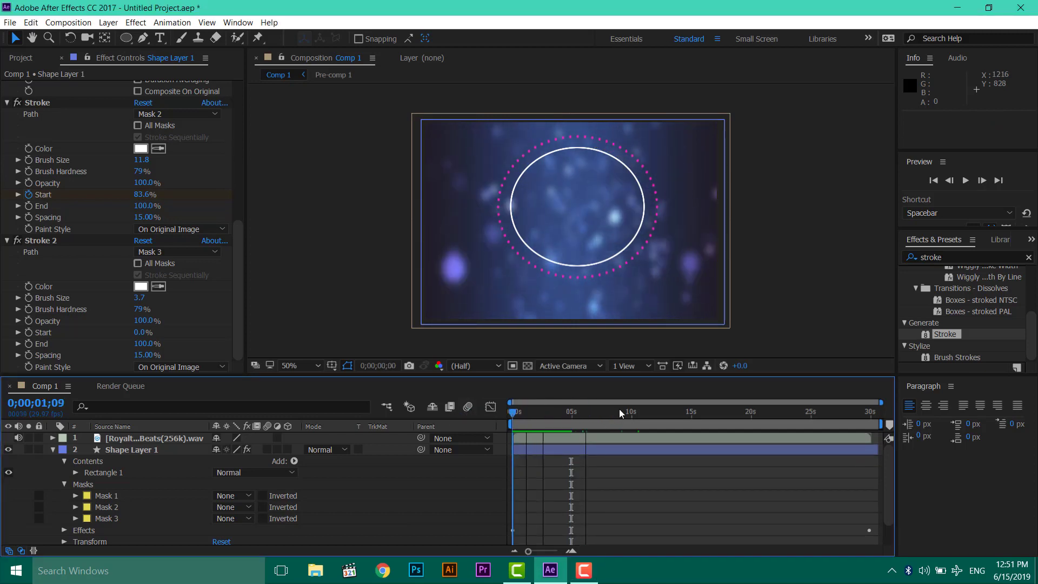
drag(620, 414, 502, 411)
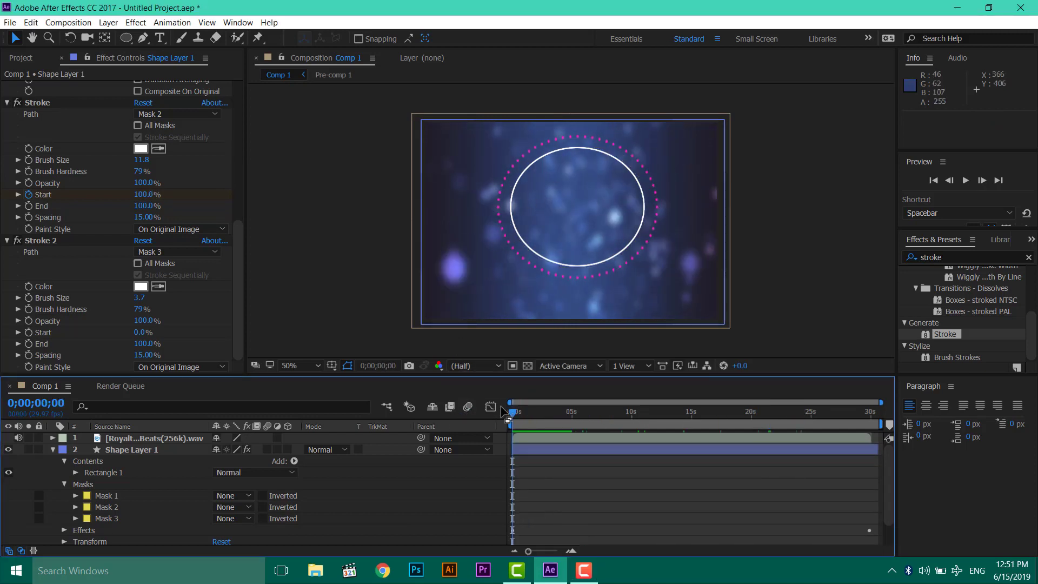
drag(516, 420, 387, 491)
drag(627, 419, 494, 423)
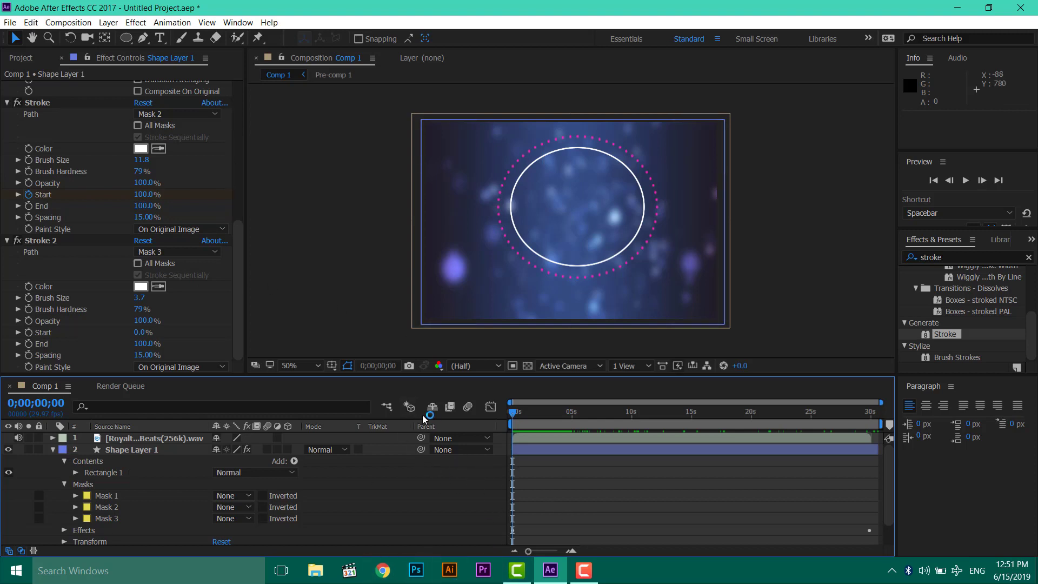
- Create an empty text layer with the Type tool, placed below and to the left of the ring
key(ctrl+t)
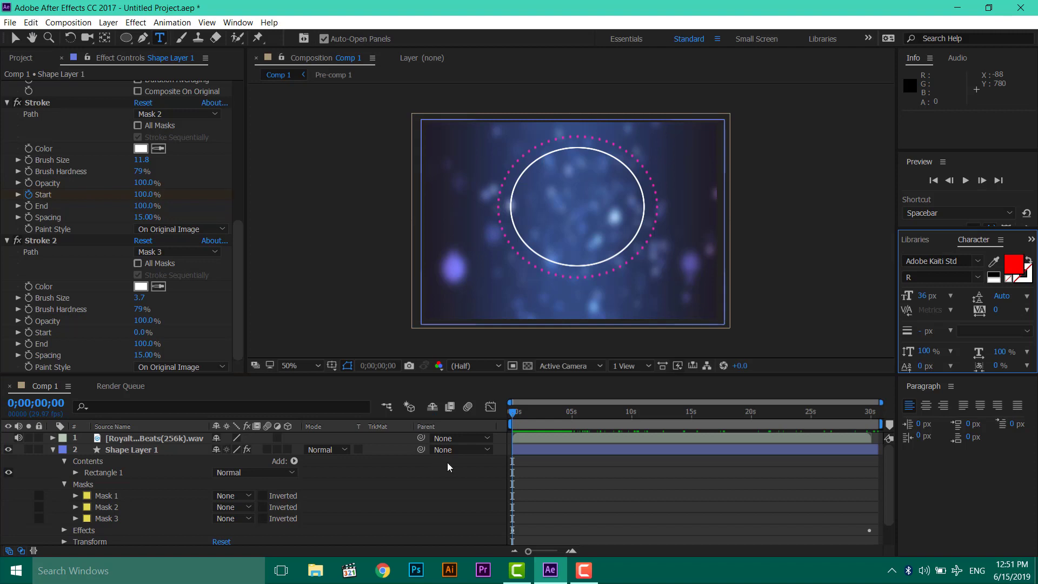
scroll(231, 469, down, 1)
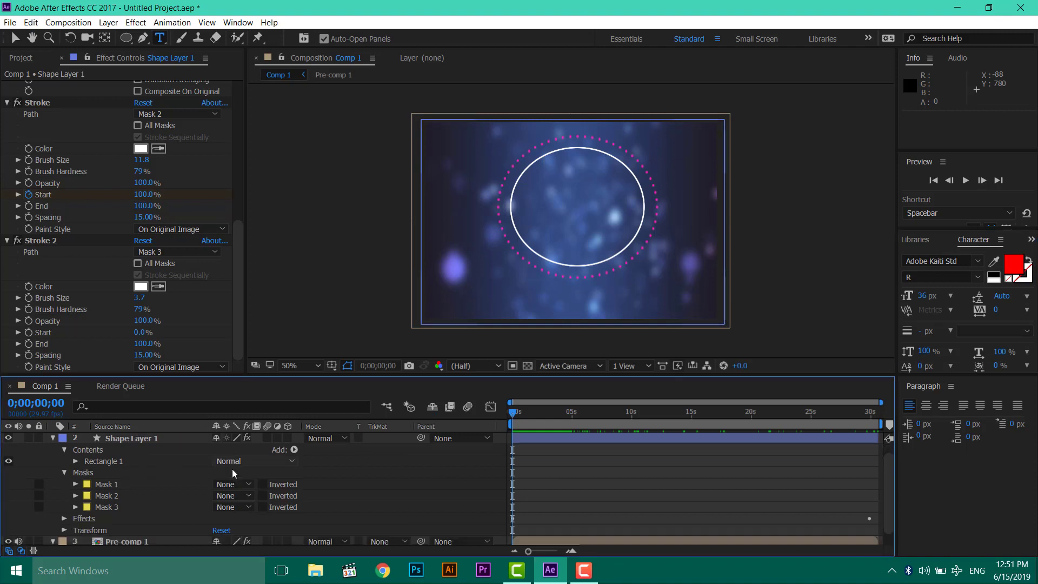
scroll(232, 468, up, 1)
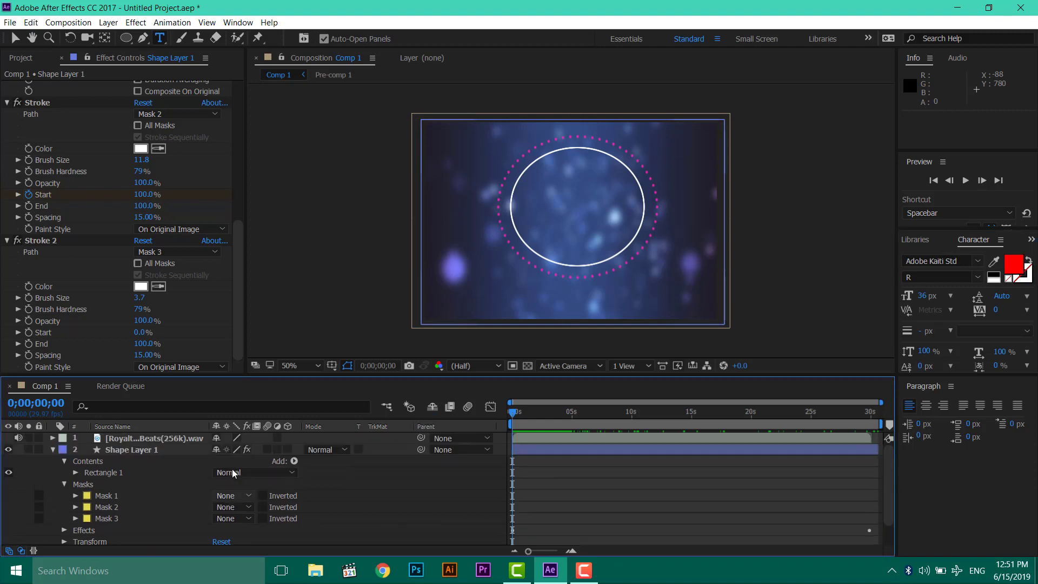
click(458, 292)
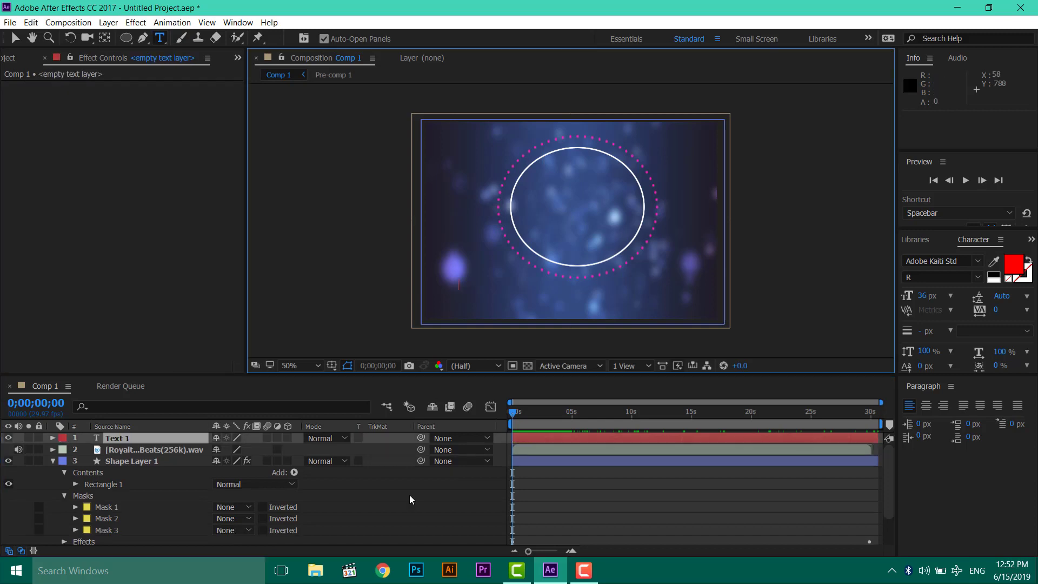
click(165, 441)
key(s)
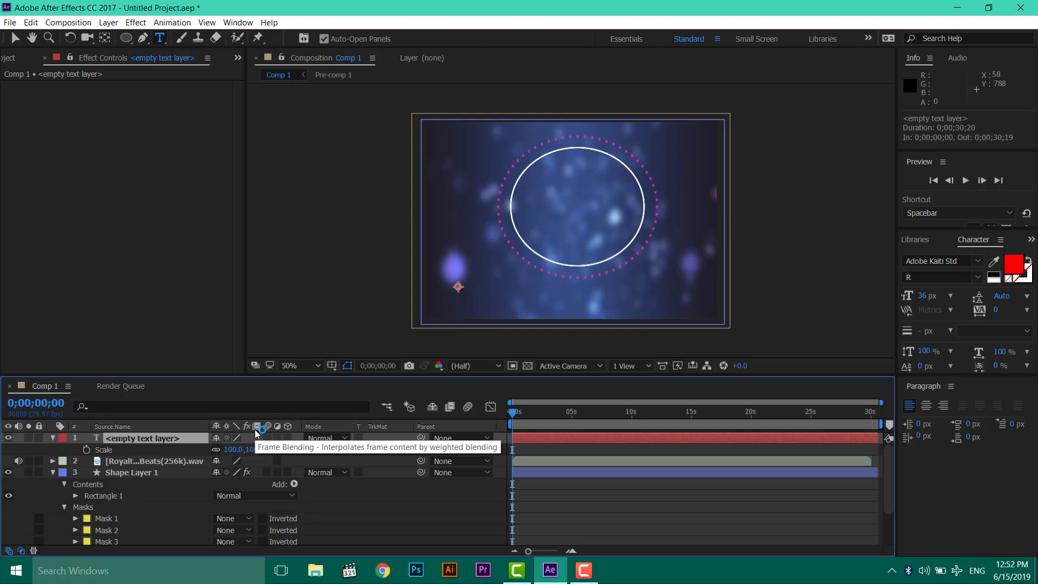
key(ctrl+z)
key(ctrl+z)
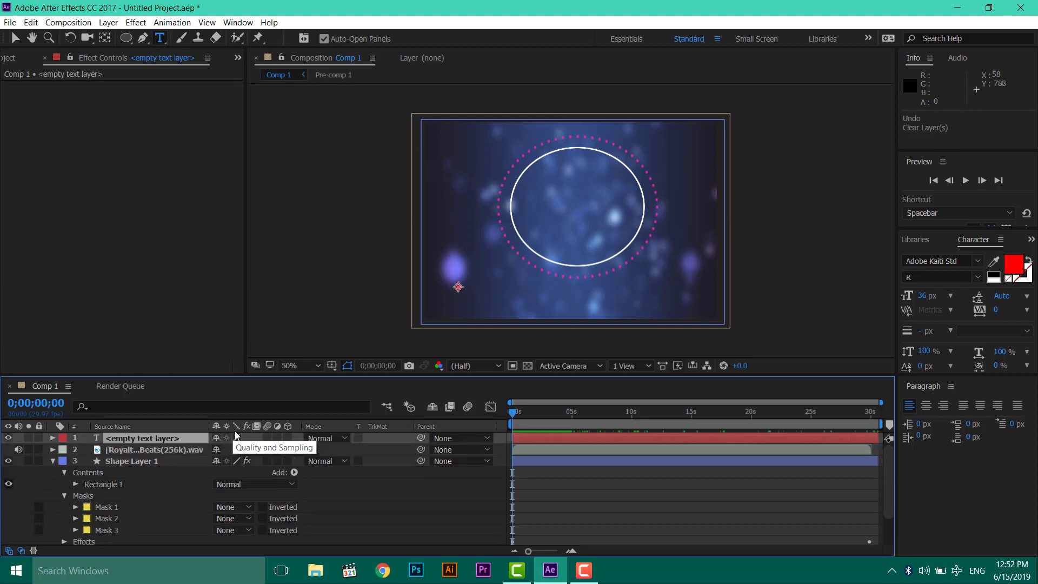
- Expand the empty text layer's Text properties and enable an expression on Source Text
double_click(151, 438)
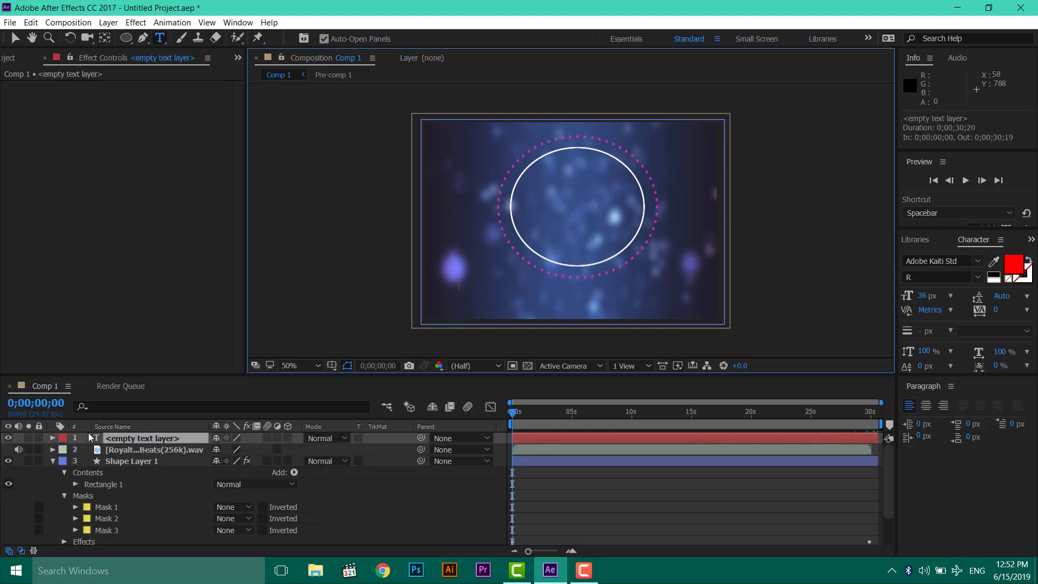
click(43, 437)
click(53, 438)
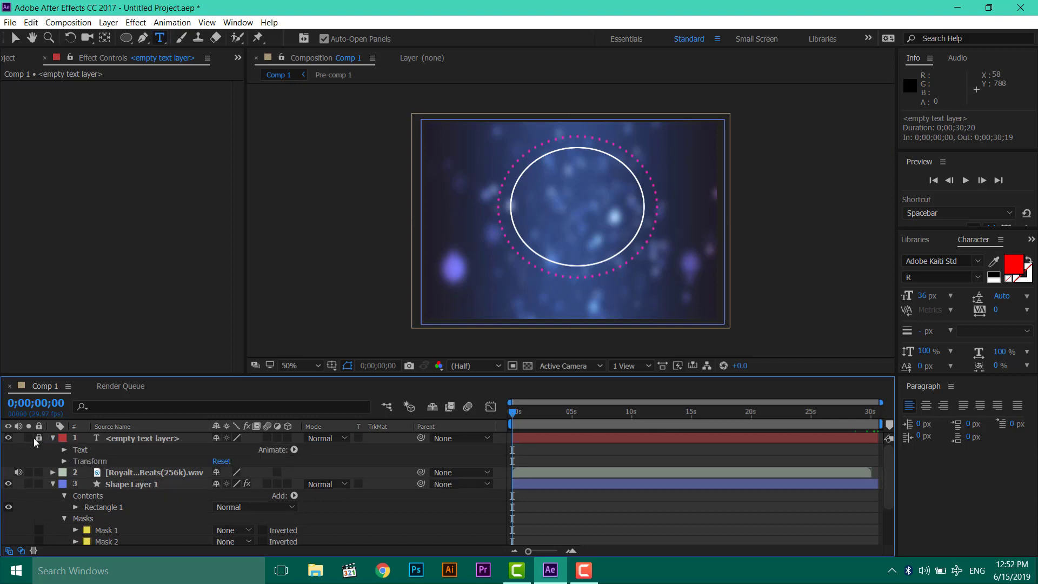
click(64, 450)
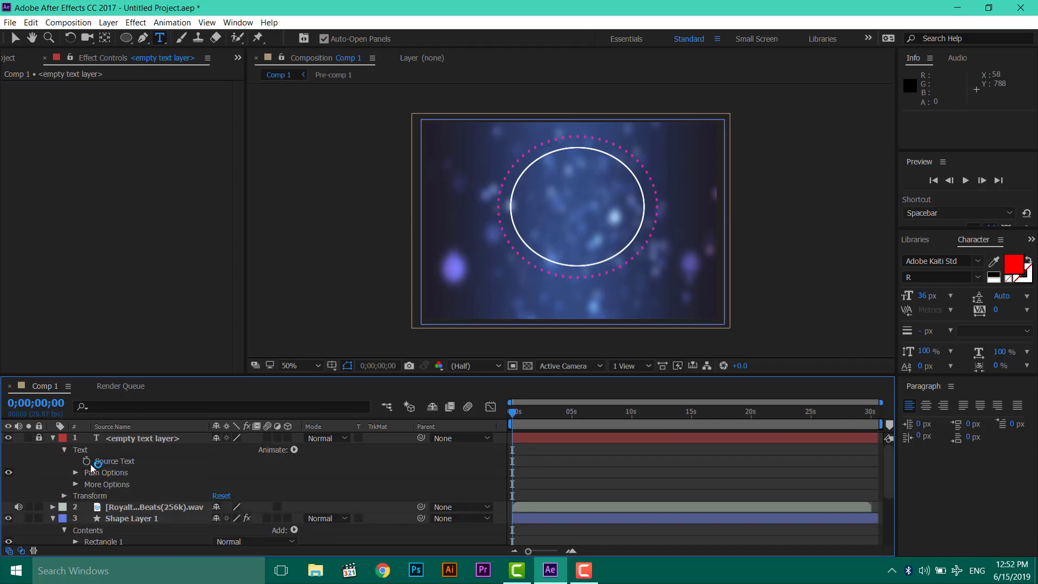
click(129, 461)
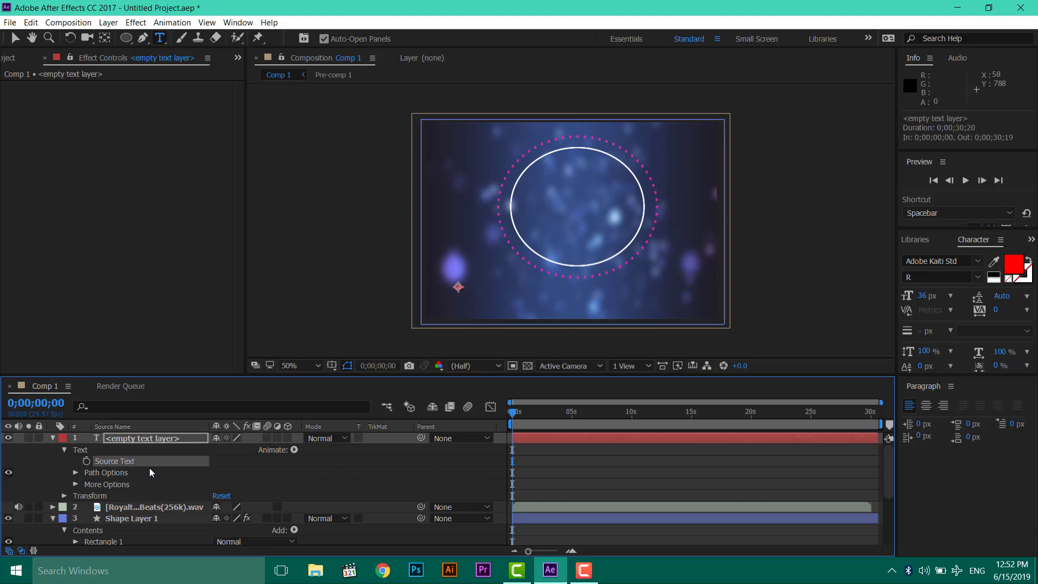
alt+click(87, 462)
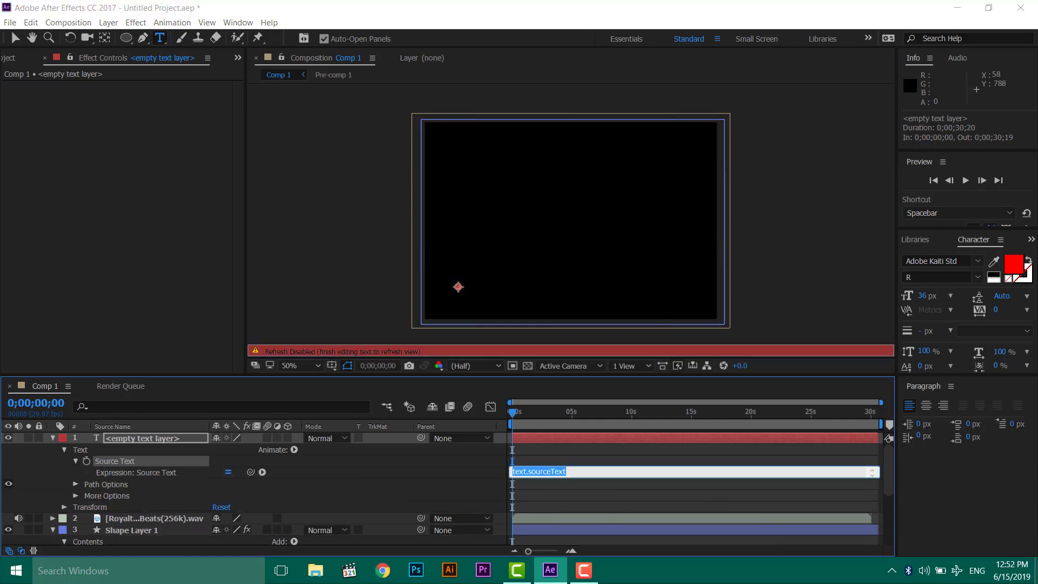
- Open Clock Script.txt from the desktop in Notepad and copy the whole script
key(super+d)
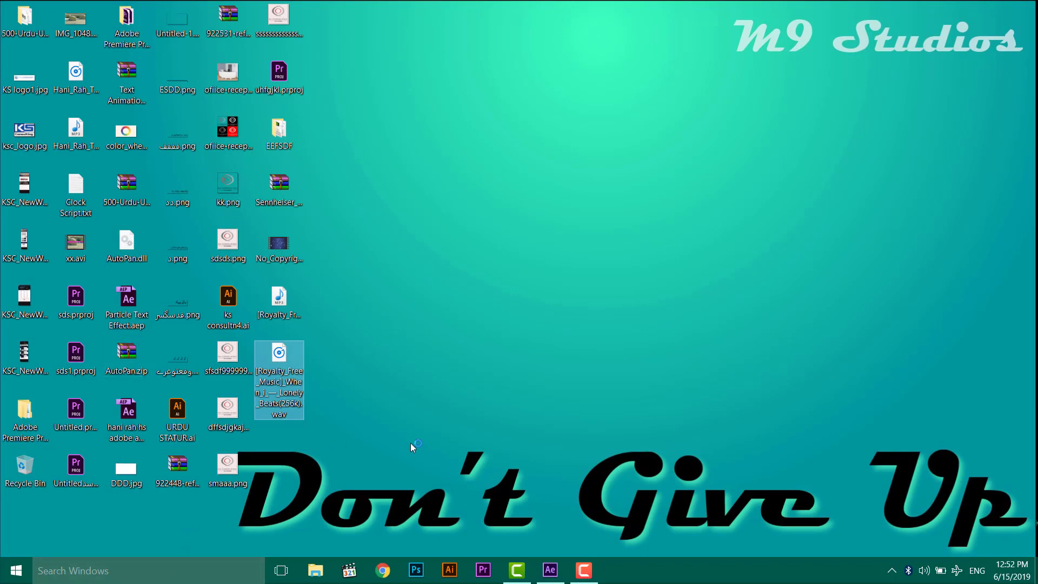
click(85, 199)
double_click(85, 199)
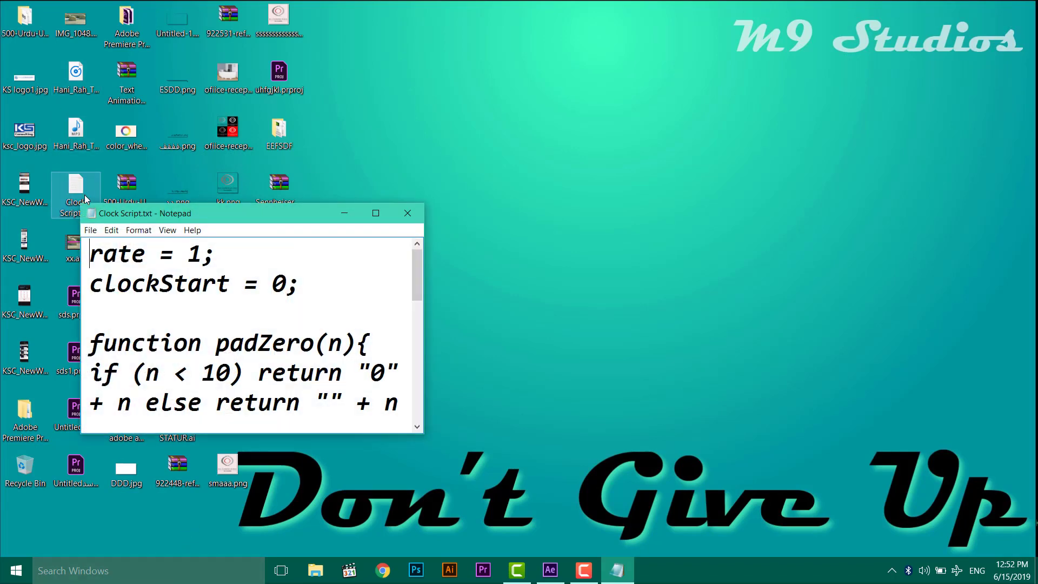
click(377, 208)
drag(385, 420, 1, 3)
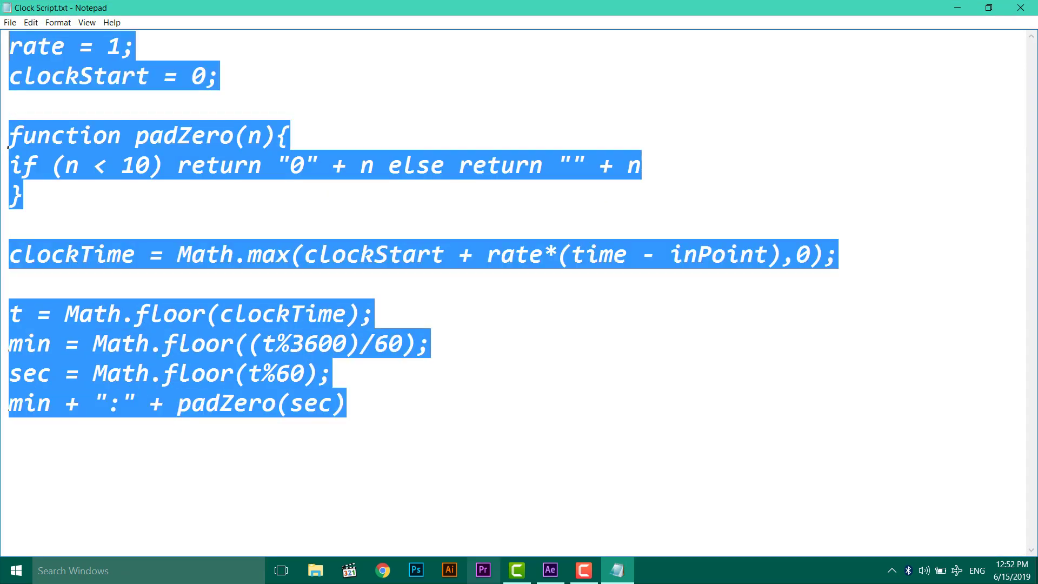
- Return to After Effects and replace the Source Text expression with the copied clock script ending in min + ":" + padZero(sec)
click(550, 570)
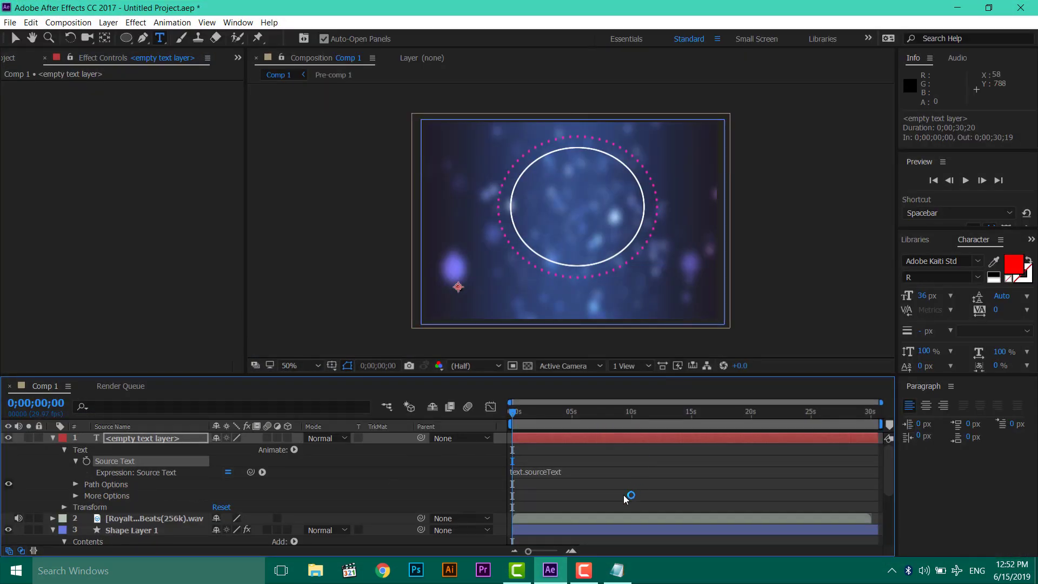
click(554, 471)
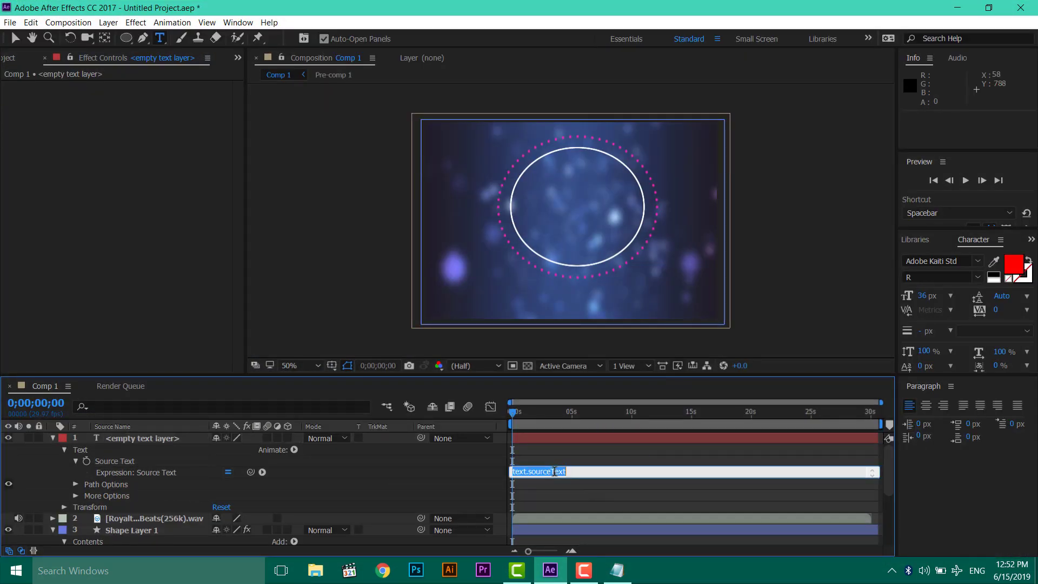
text(min + ":" + padZero(sec))
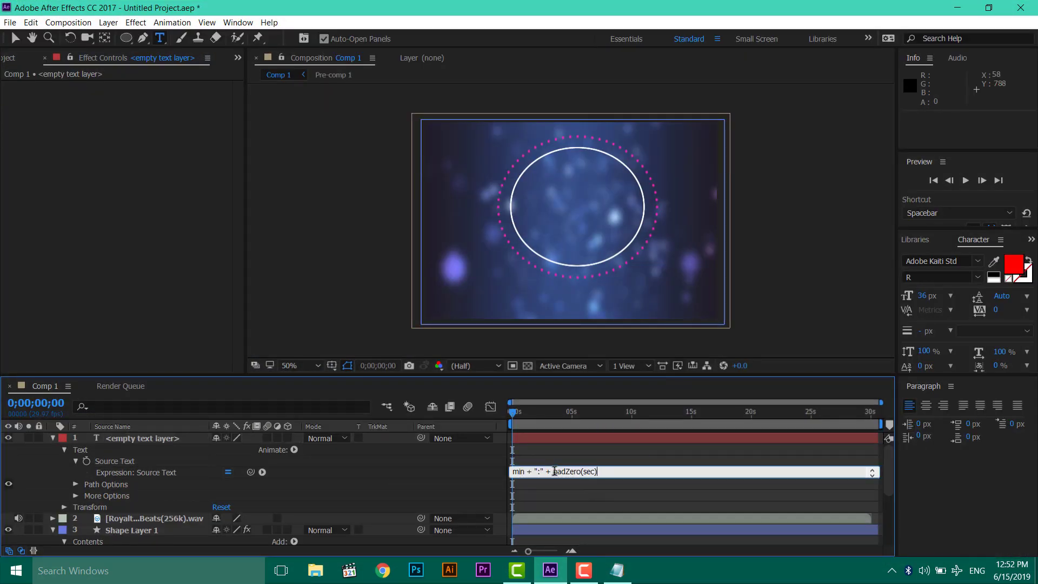
click(530, 404)
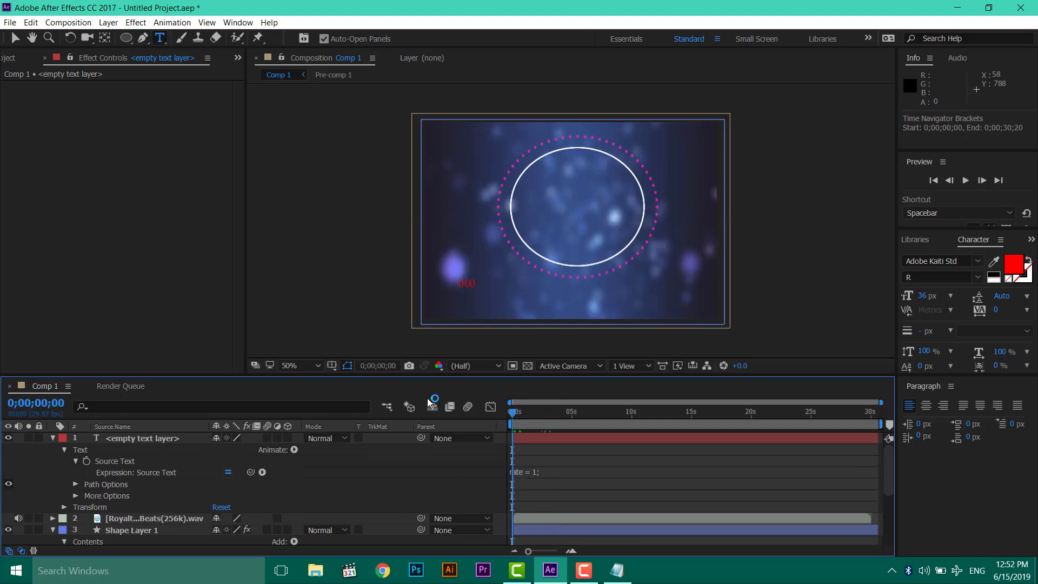
click(15, 39)
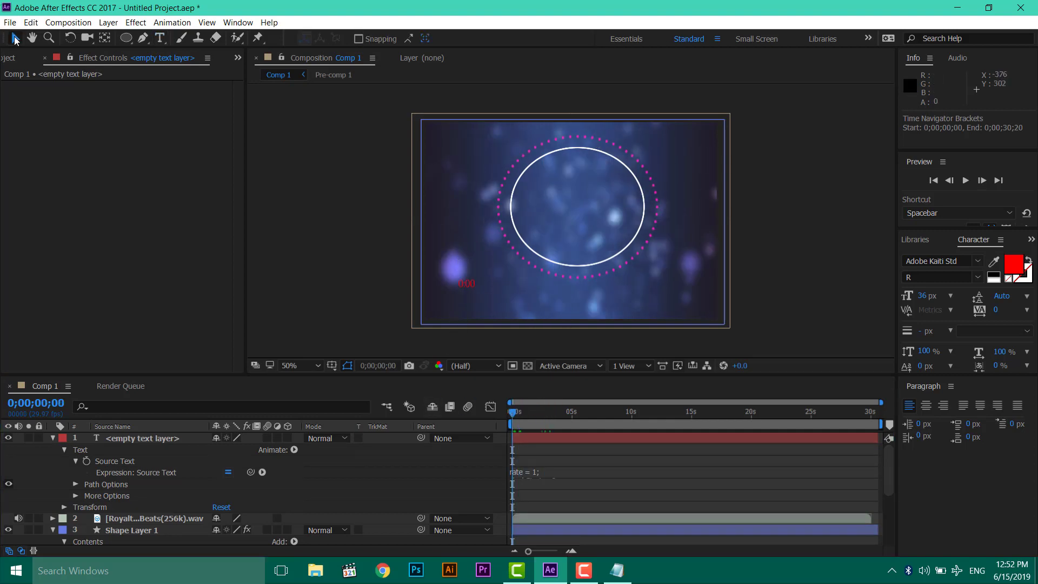
click(468, 282)
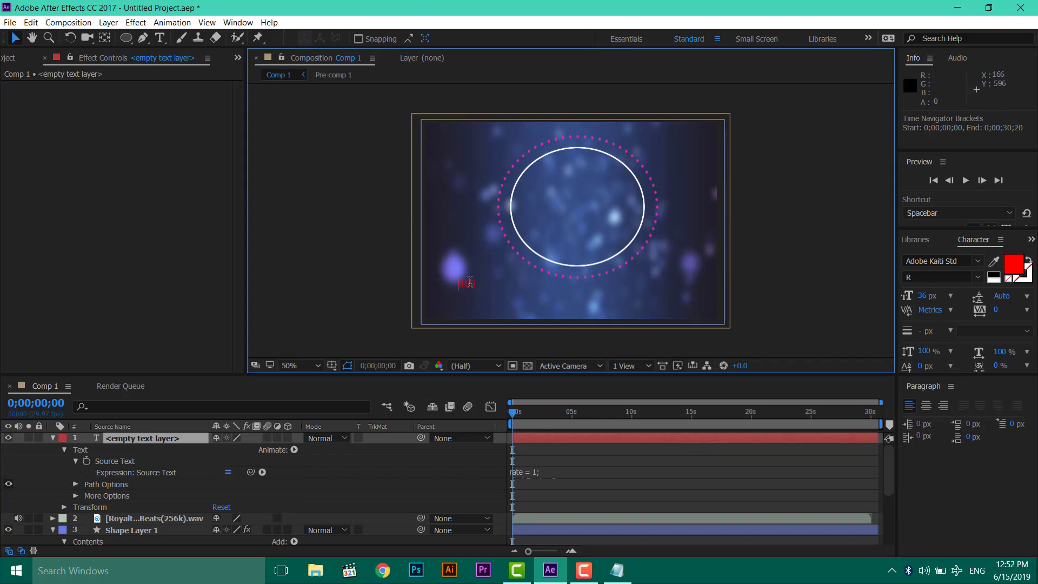
key(ctrl+t)
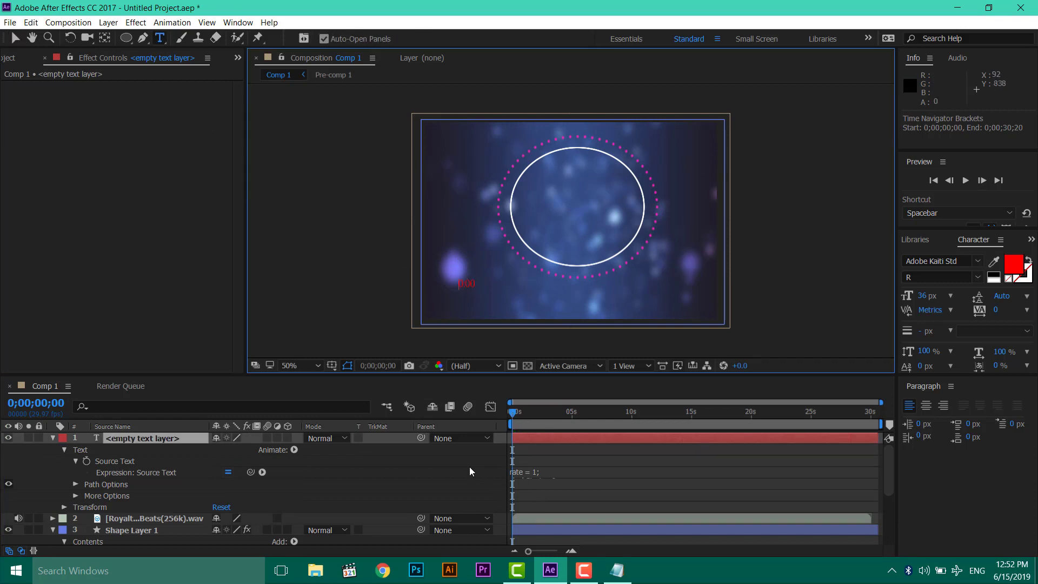
click(470, 472)
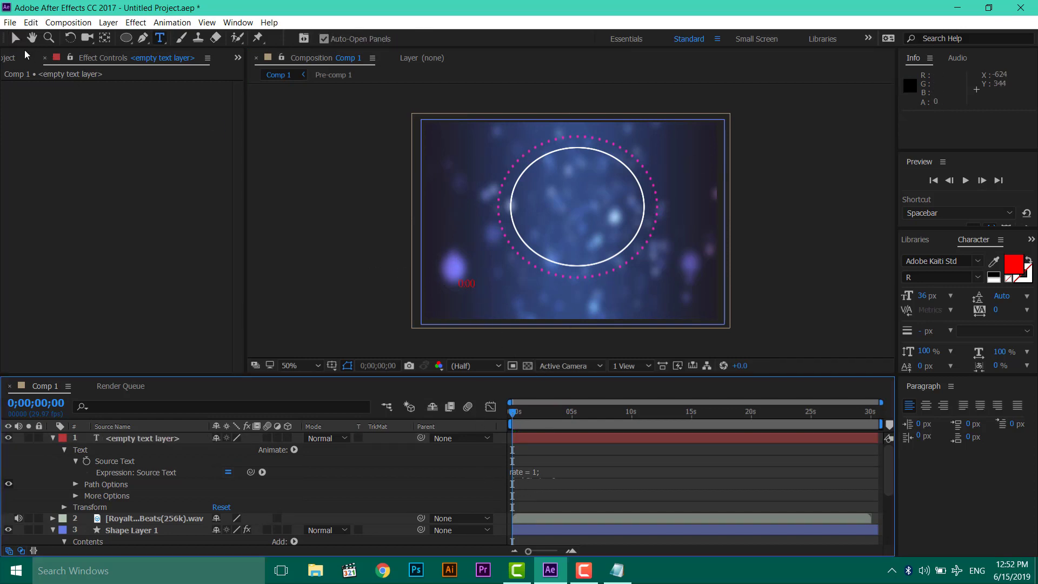
click(15, 42)
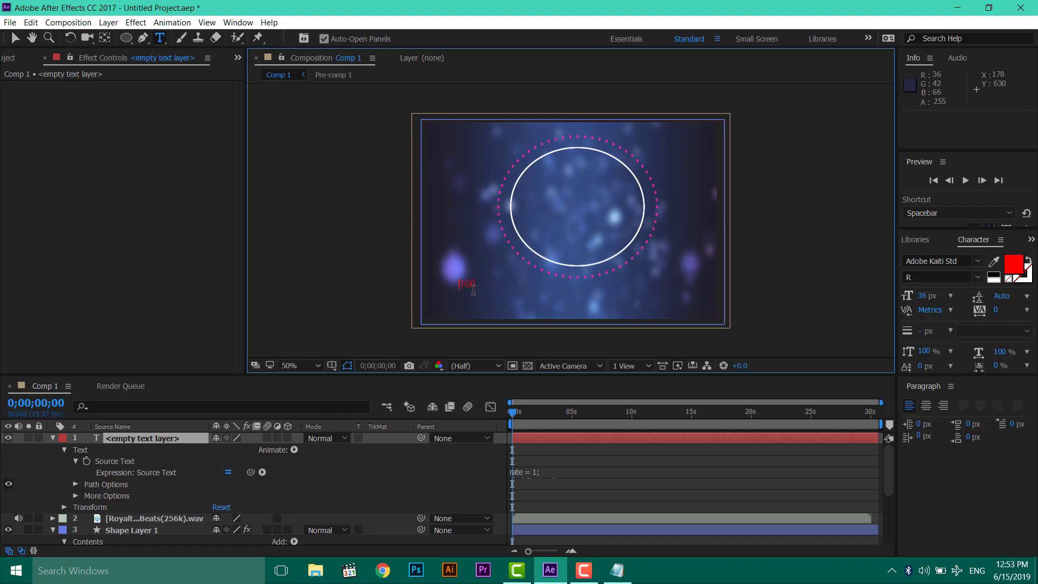
key(ctrl+s)
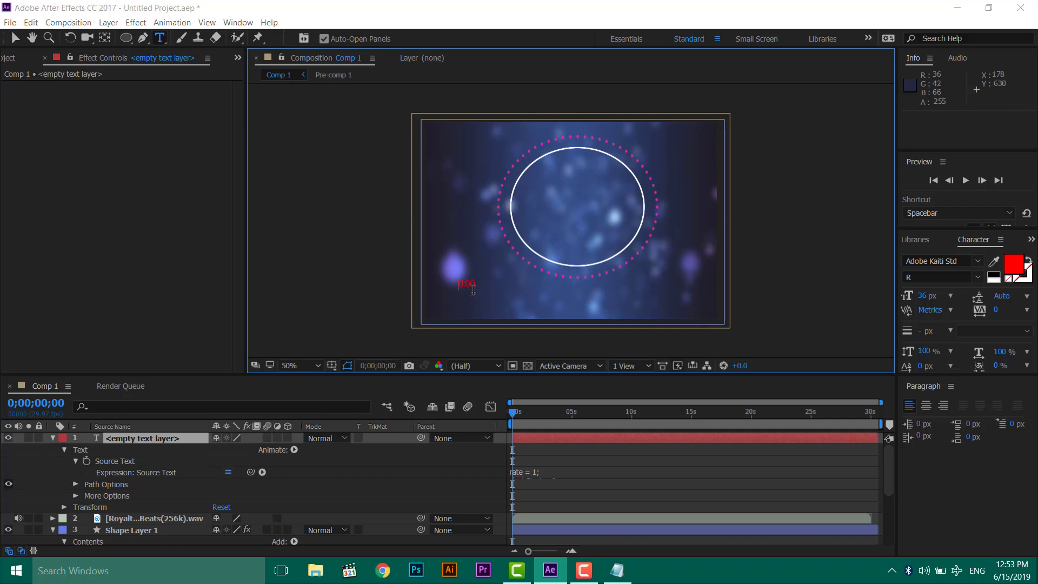
click(467, 327)
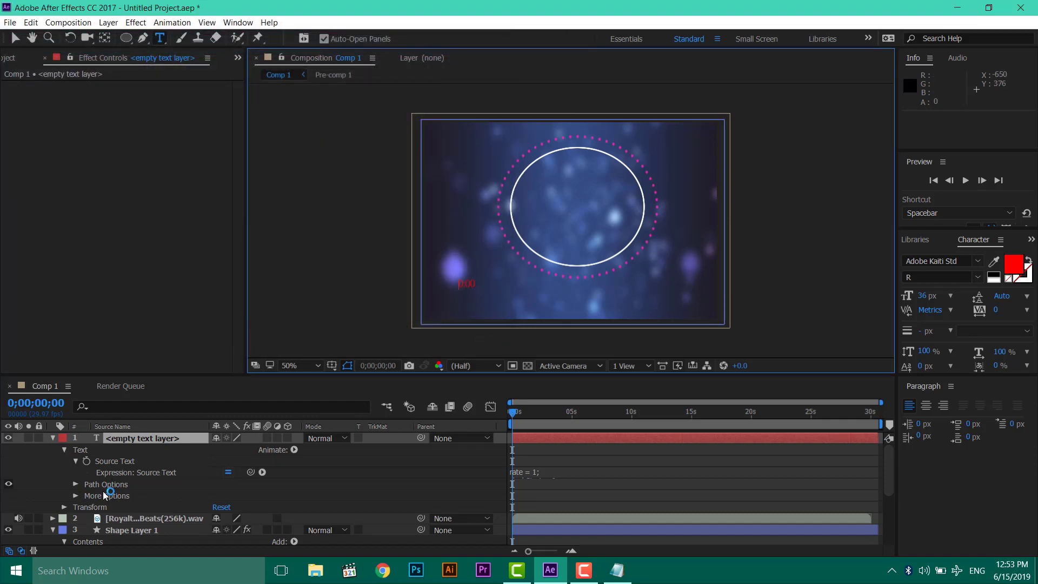
text(s)
key(BackSpace)
key(Return)
- Scale the timer text layer to 500% and move it to the centre of the ring
click(135, 436)
key(s)
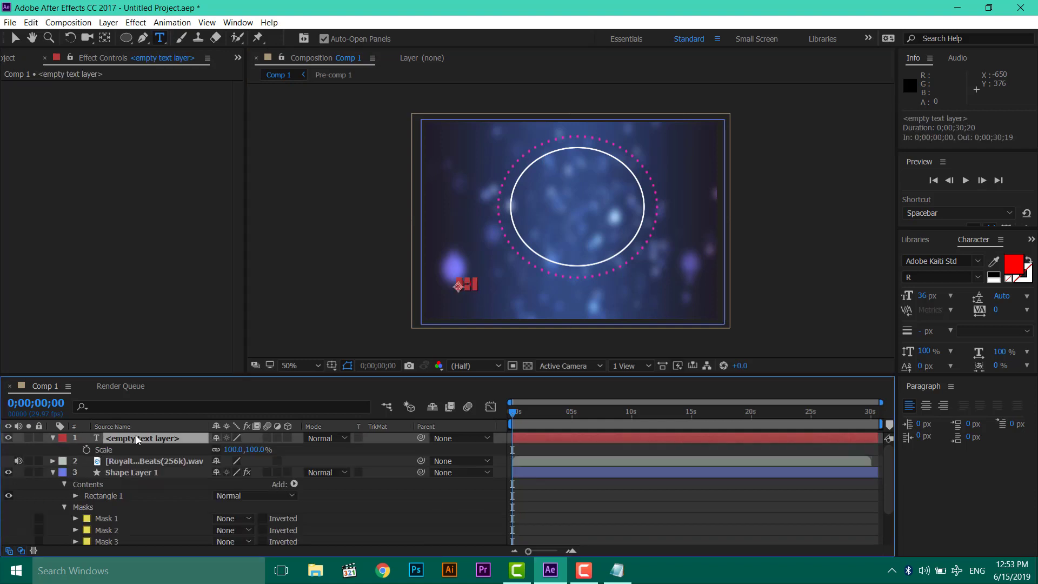
click(255, 449)
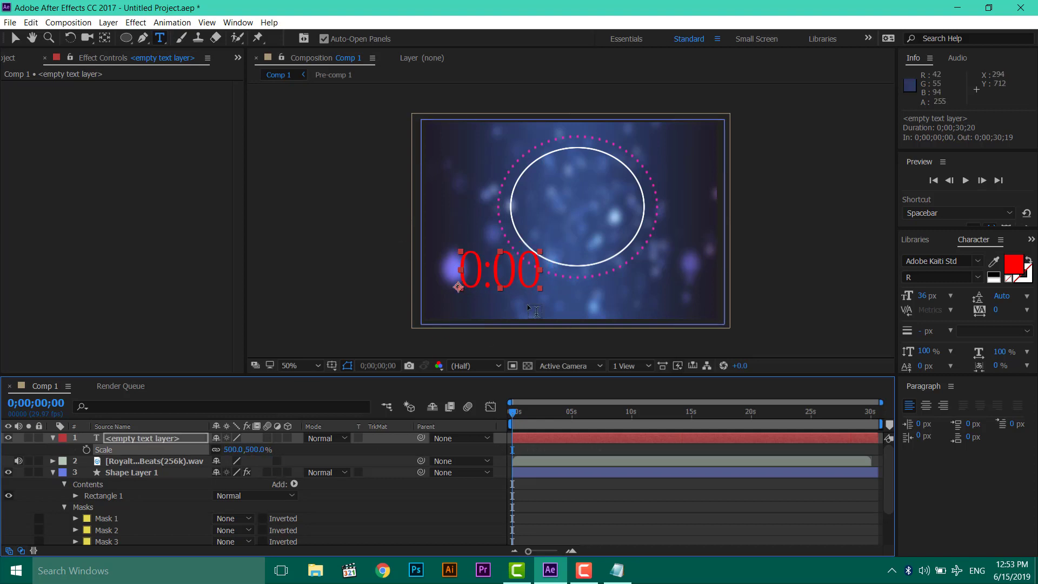
click(13, 43)
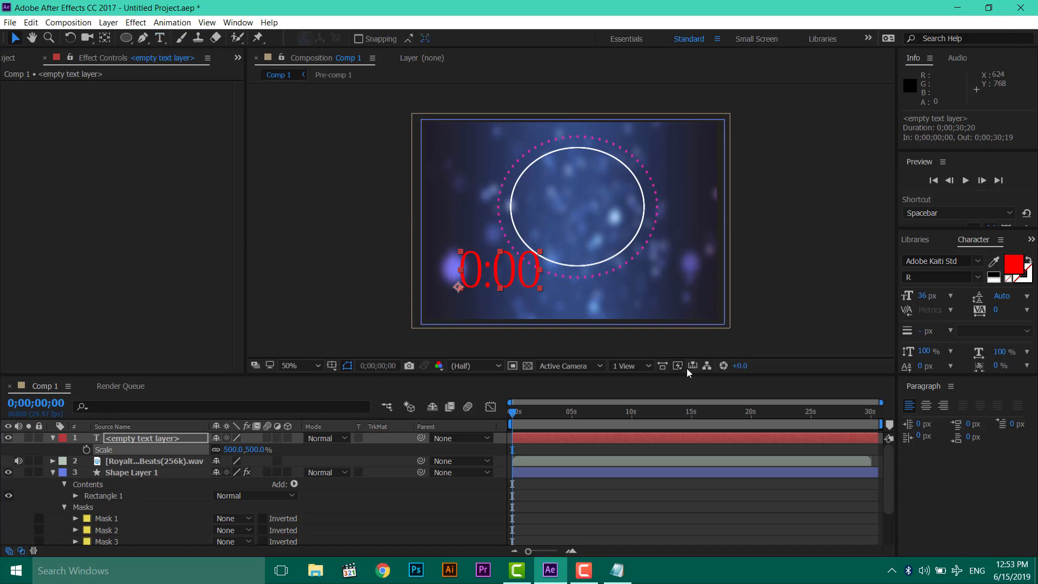
drag(499, 279, 545, 262)
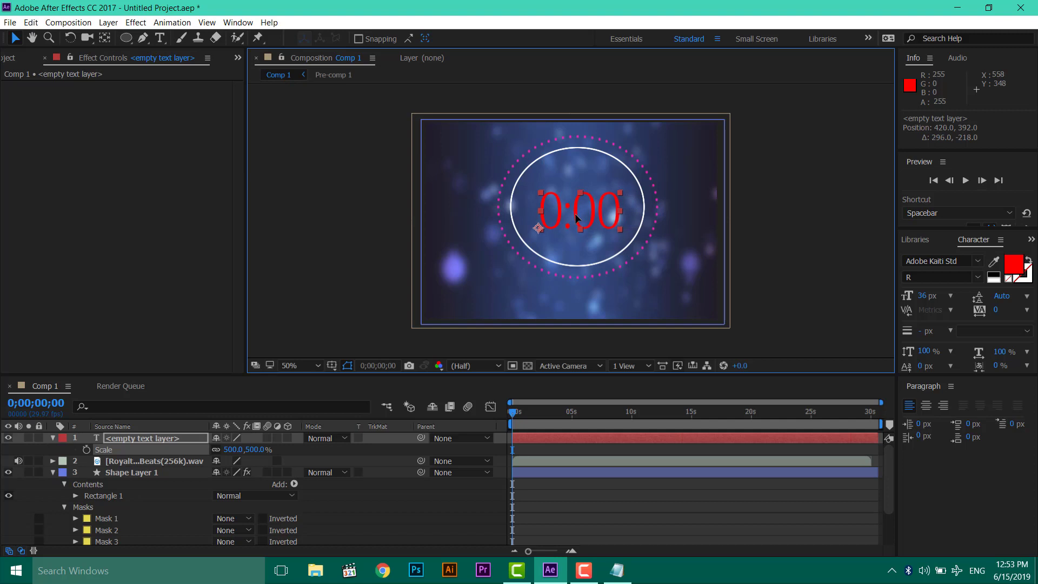
- Preview the composition with the running timer, return the playhead to the start and deselect the text layer
key(space)
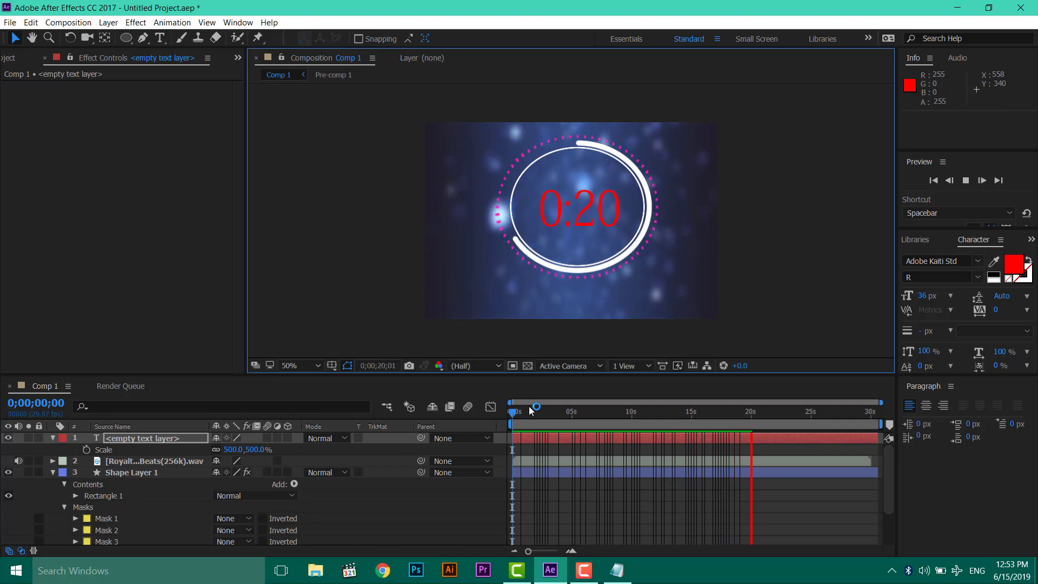
key(space)
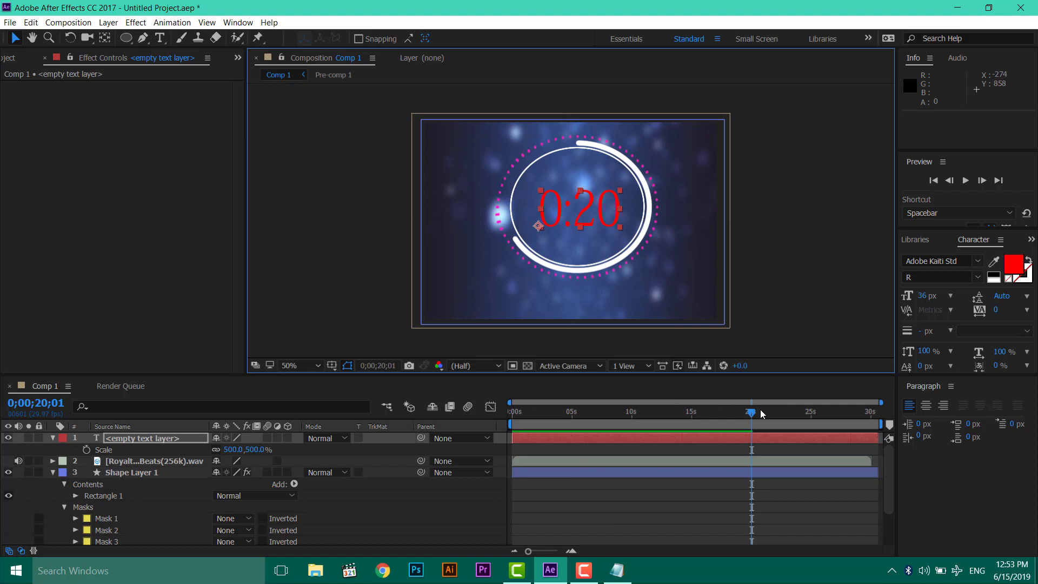
drag(762, 413, 463, 412)
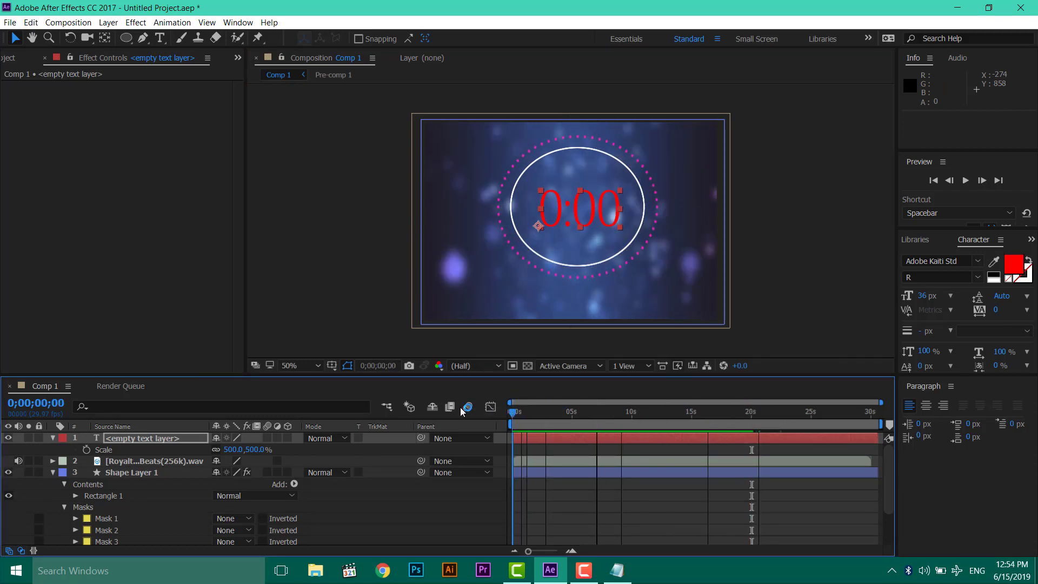
click(768, 228)
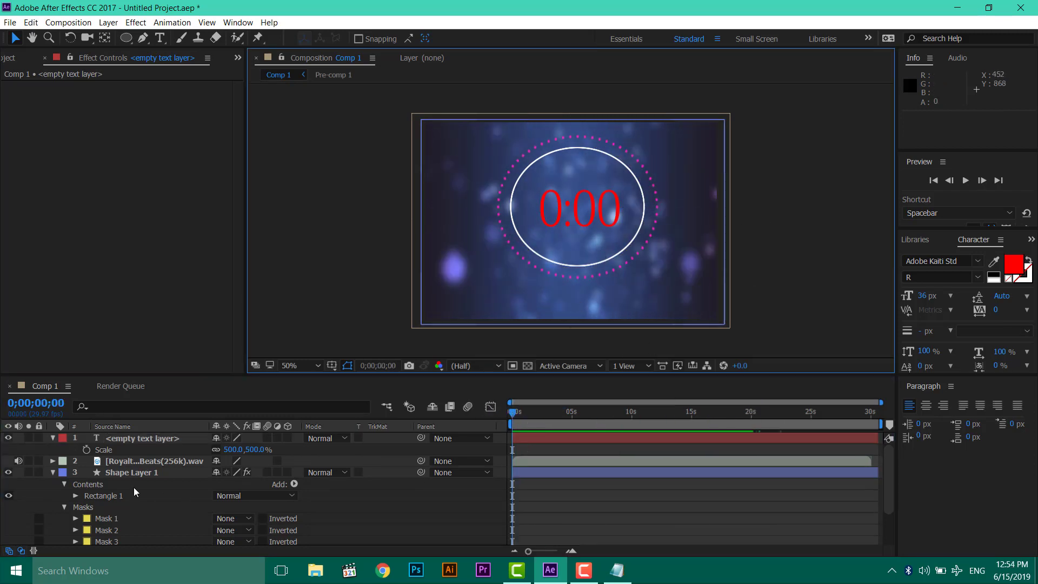
- Try 215 frequency bands in Shape Layer 1's Audio Spectrum with a short preview, and raise the value to 364
click(119, 473)
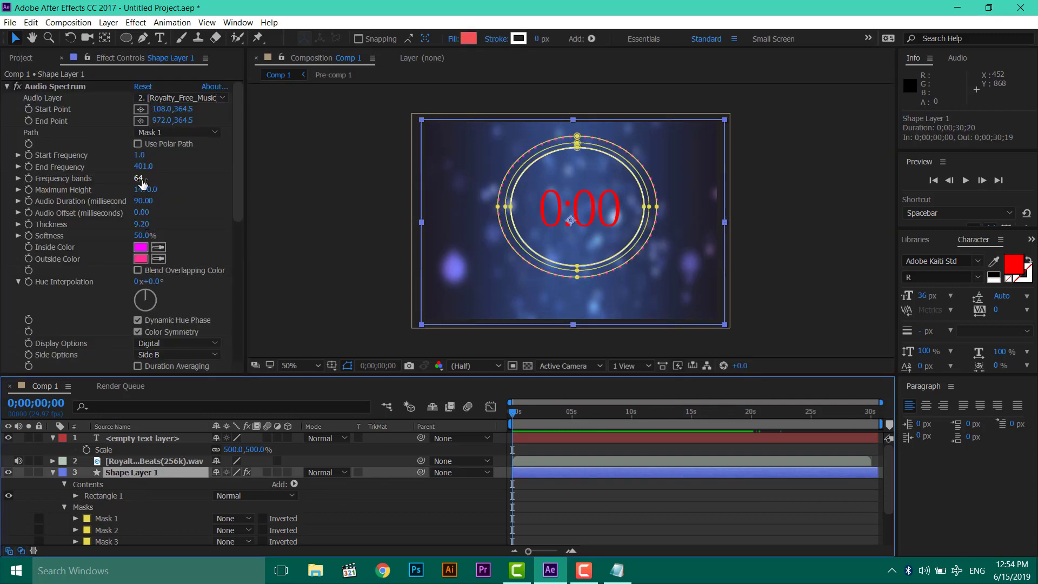
drag(141, 179, 199, 178)
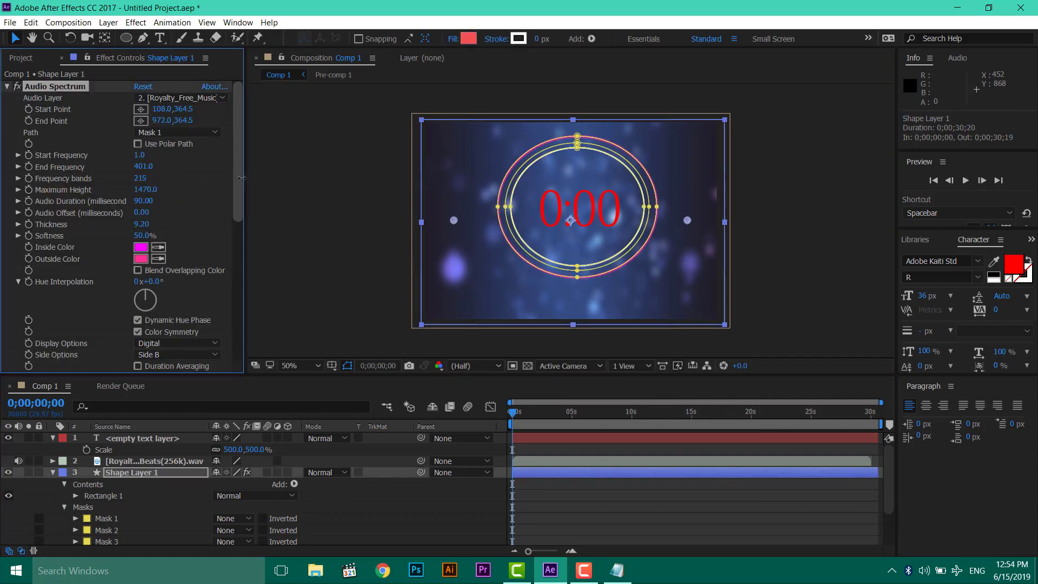
key(space)
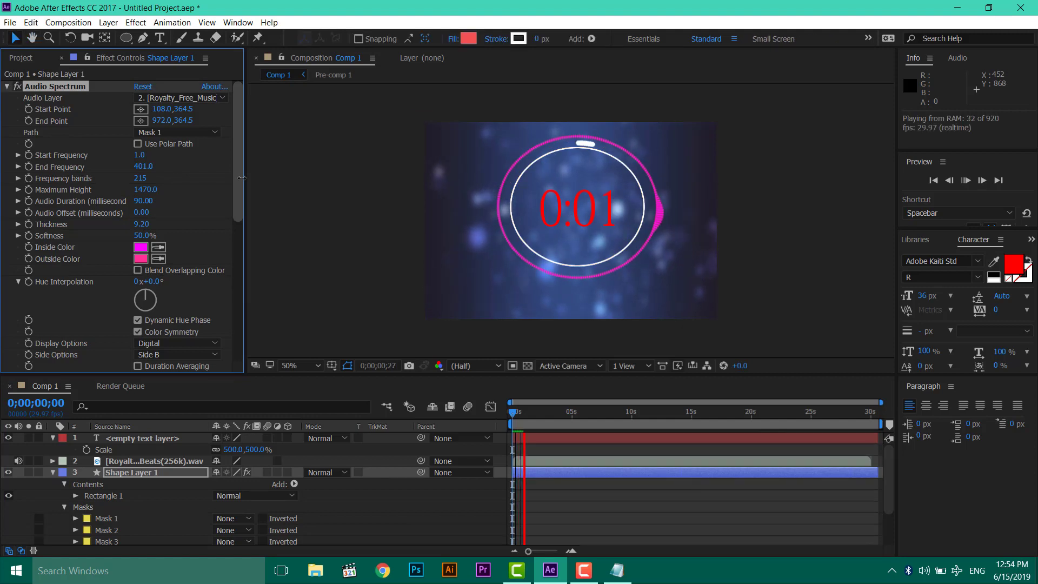
drag(181, 178, 172, 178)
key(space)
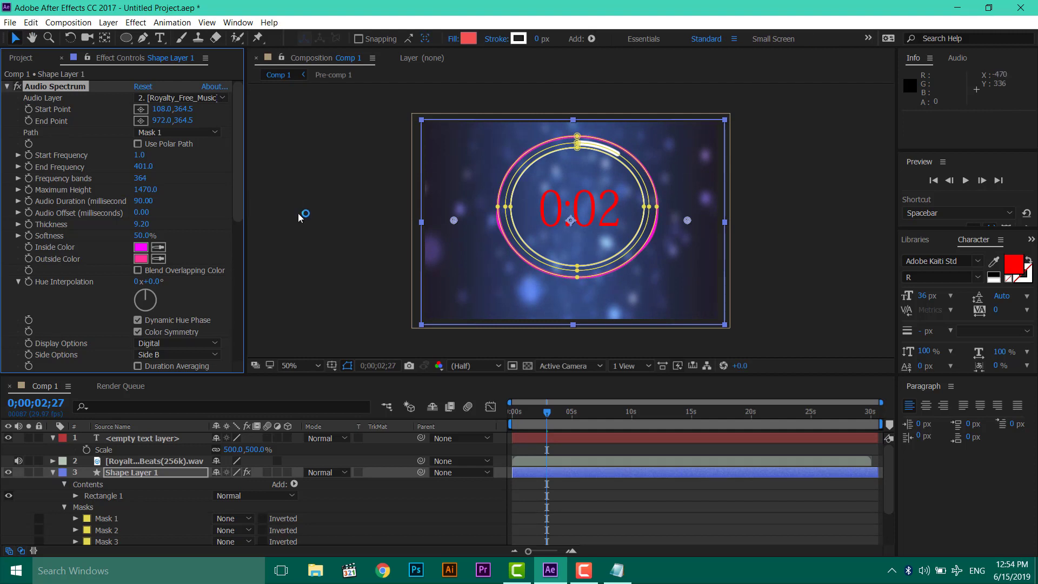
- Preview the first few seconds of the composition from the start to check the denser audio spectrum
click(462, 389)
key(Home)
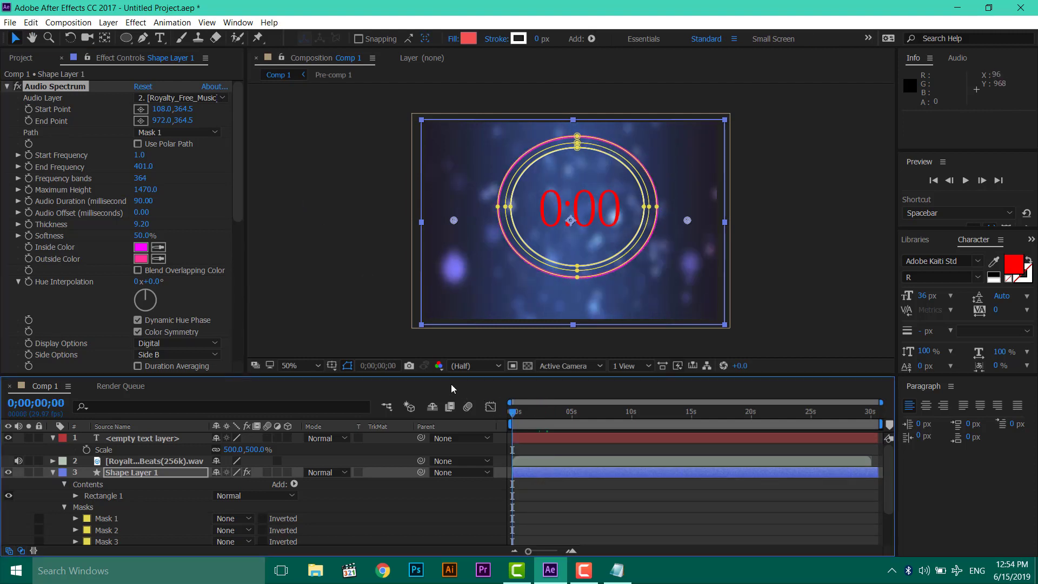
key(space)
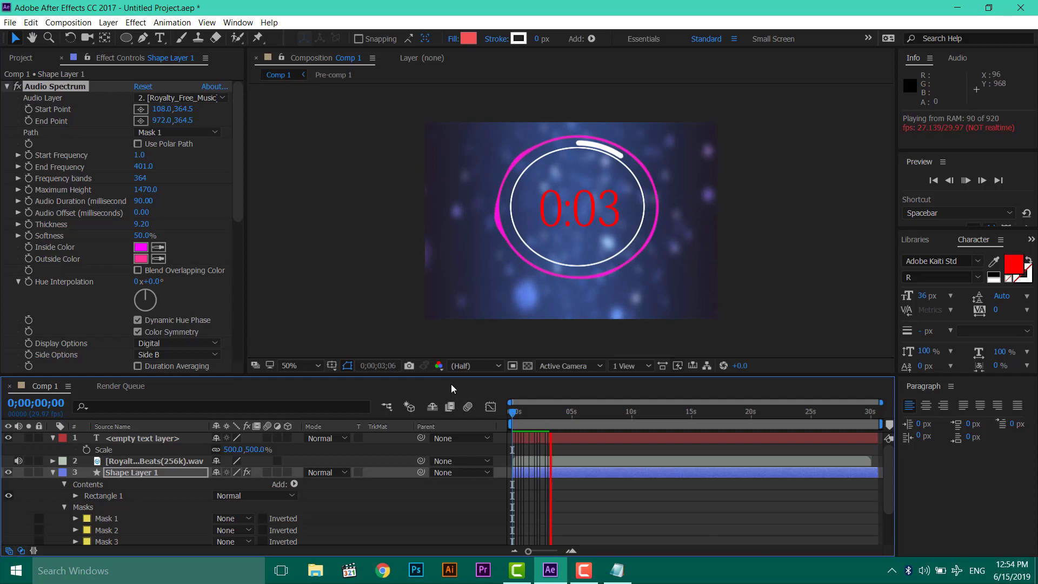
key(space)
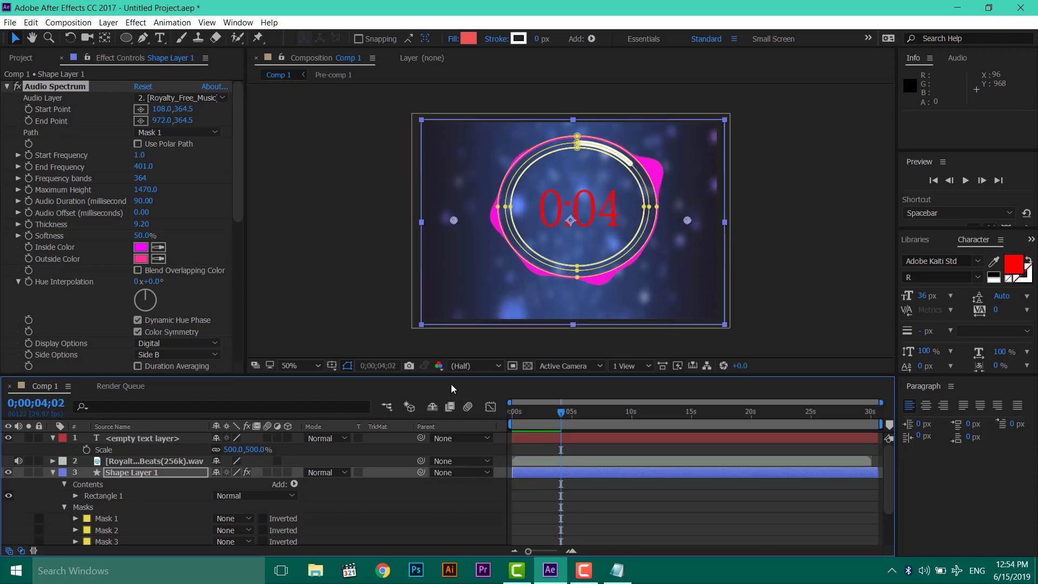